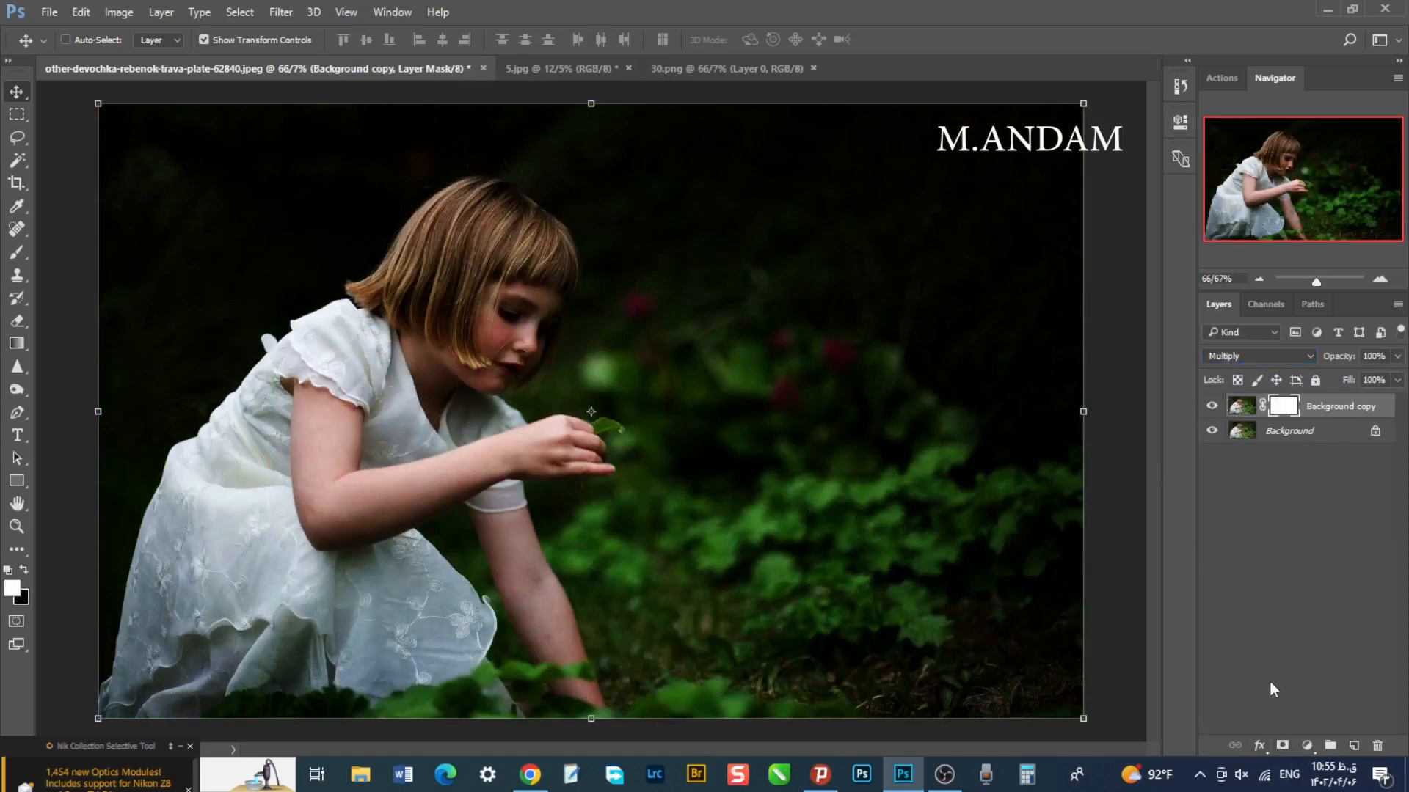
- Invert the Background copy mask to black, then paint white at 18% flow over the background behind the girl
{"action": "key", "text": "ctrl+i"}
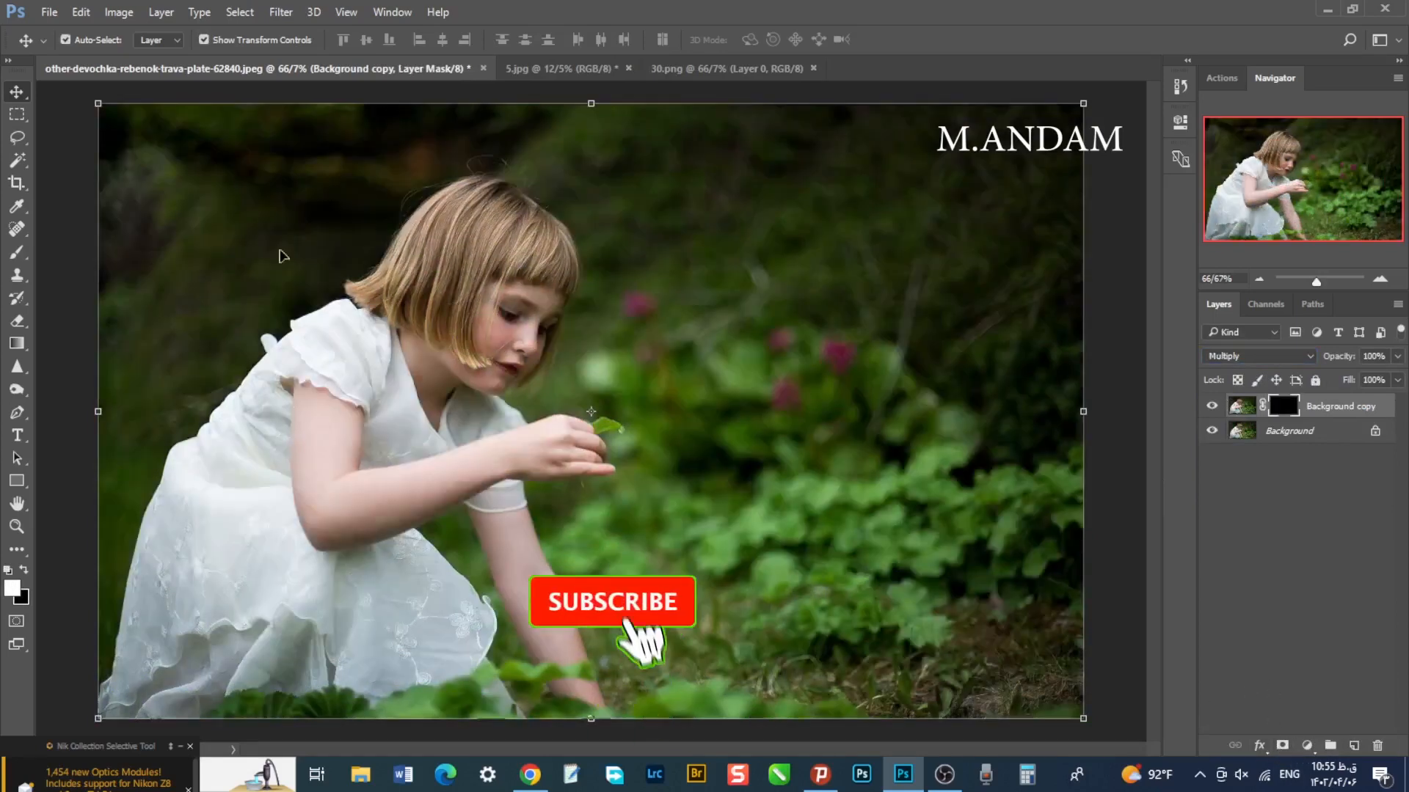
{"action": "key", "text": "b"}
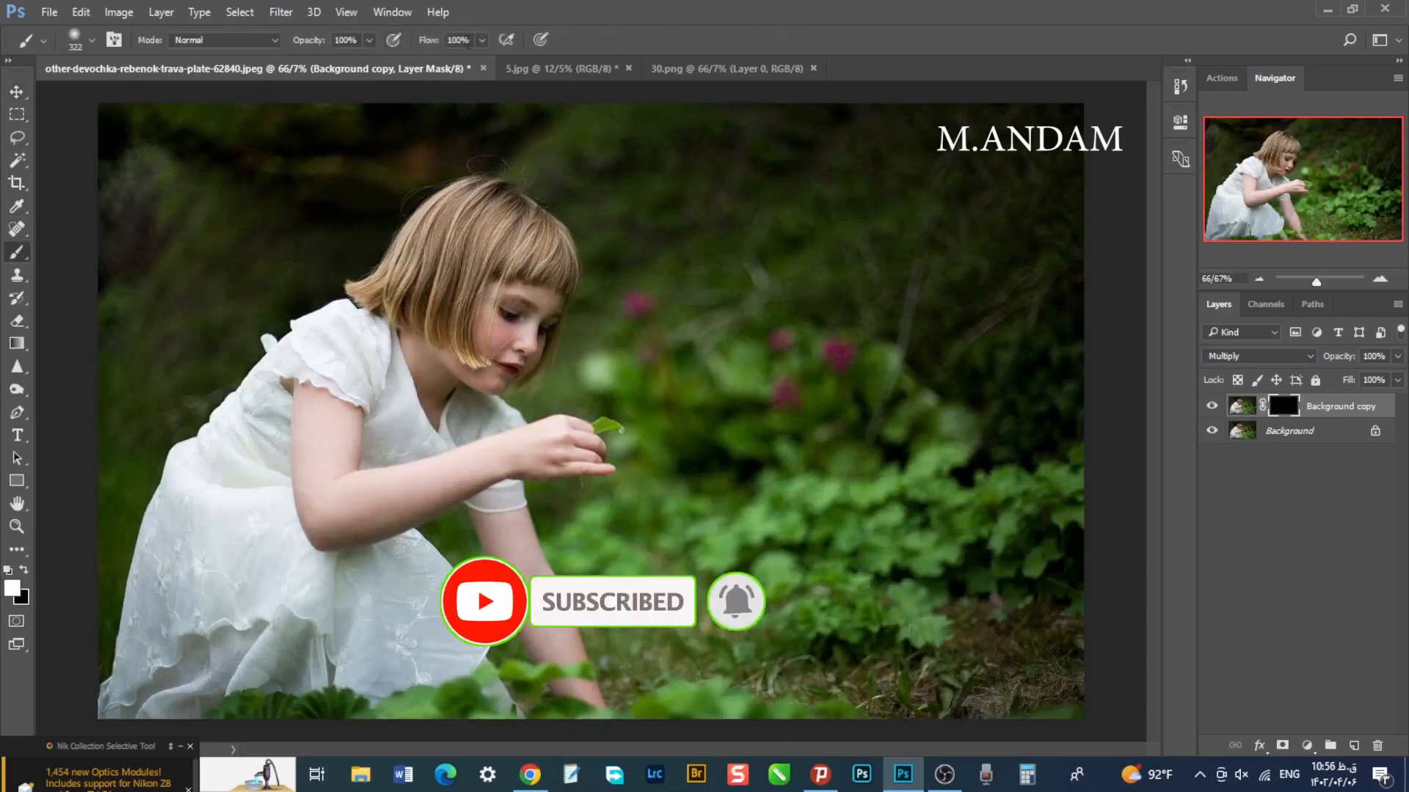
{"action": "left_click", "coordinate": [480, 41]}
{"action": "left_click_drag", "start_coordinate": [484, 61], "coordinate": [421, 73]}
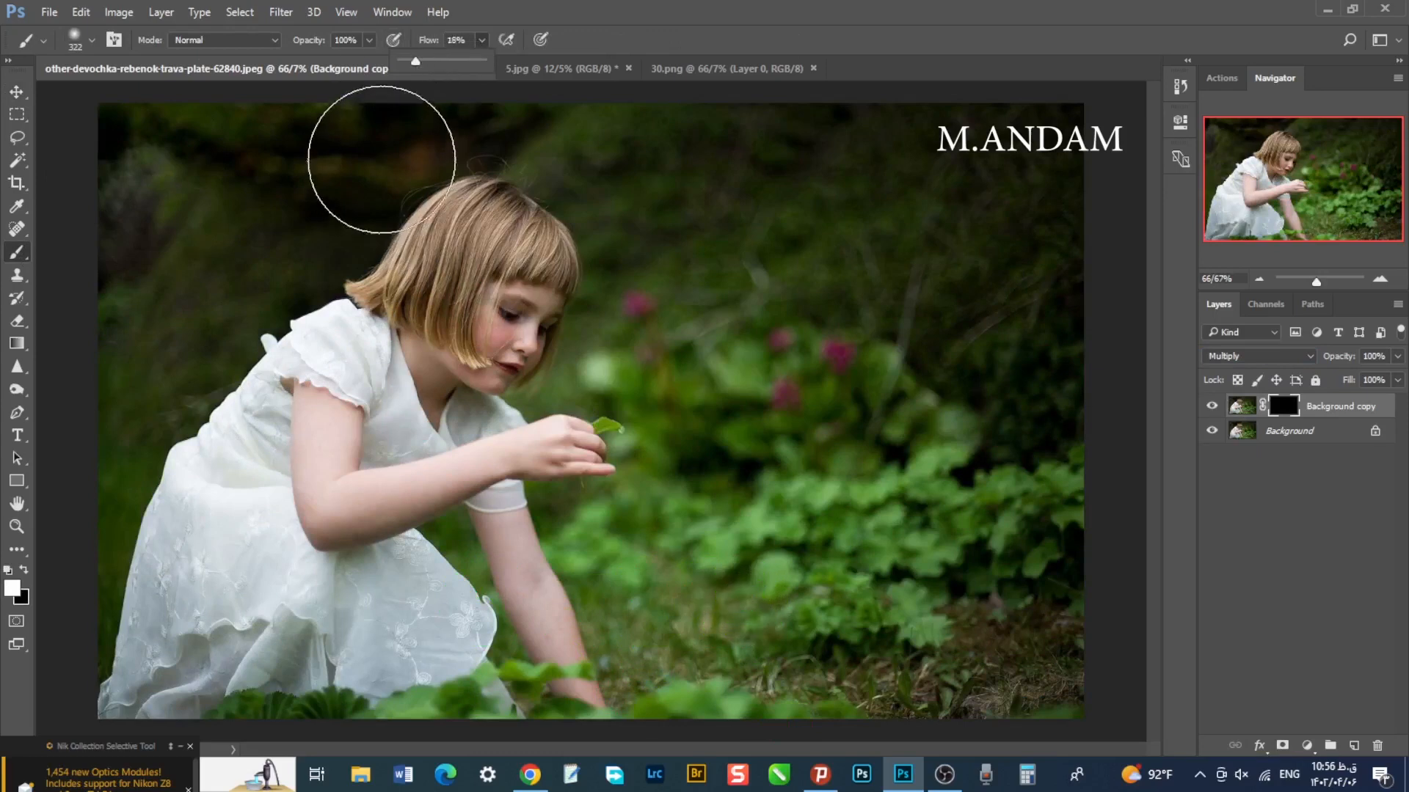
{"action": "mouse_move", "coordinate": [176, 348]}
{"action": "left_mouse_down"}
{"action": "mouse_move", "coordinate": [300, 267]}
{"action": "mouse_move", "coordinate": [158, 405]}
{"action": "mouse_move", "coordinate": [325, 246]}
{"action": "mouse_move", "coordinate": [126, 445]}
{"action": "mouse_move", "coordinate": [277, 294]}
{"action": "mouse_move", "coordinate": [112, 377]}
{"action": "mouse_move", "coordinate": [283, 184]}
{"action": "mouse_move", "coordinate": [108, 189]}
{"action": "mouse_move", "coordinate": [56, 271]}
{"action": "mouse_move", "coordinate": [390, 130]}
{"action": "mouse_move", "coordinate": [247, 305]}
{"action": "mouse_move", "coordinate": [369, 197]}
{"action": "mouse_move", "coordinate": [189, 351]}
{"action": "mouse_move", "coordinate": [253, 332]}
{"action": "left_mouse_up"}
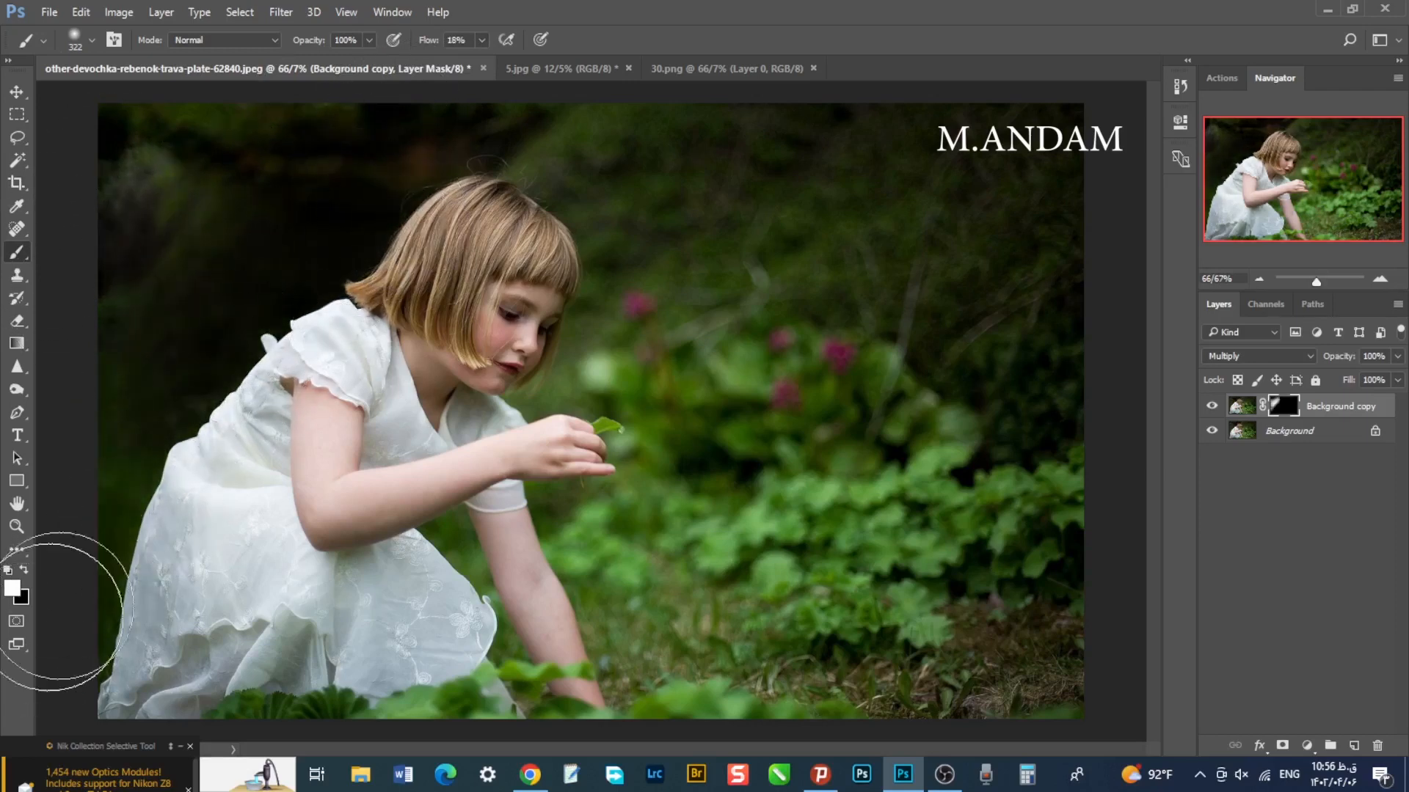
- Raise the brush flow to 79%, paint the mask white over the surrounding background and foreground, and compare with the layer hidden
{"action": "left_click", "coordinate": [483, 41]}
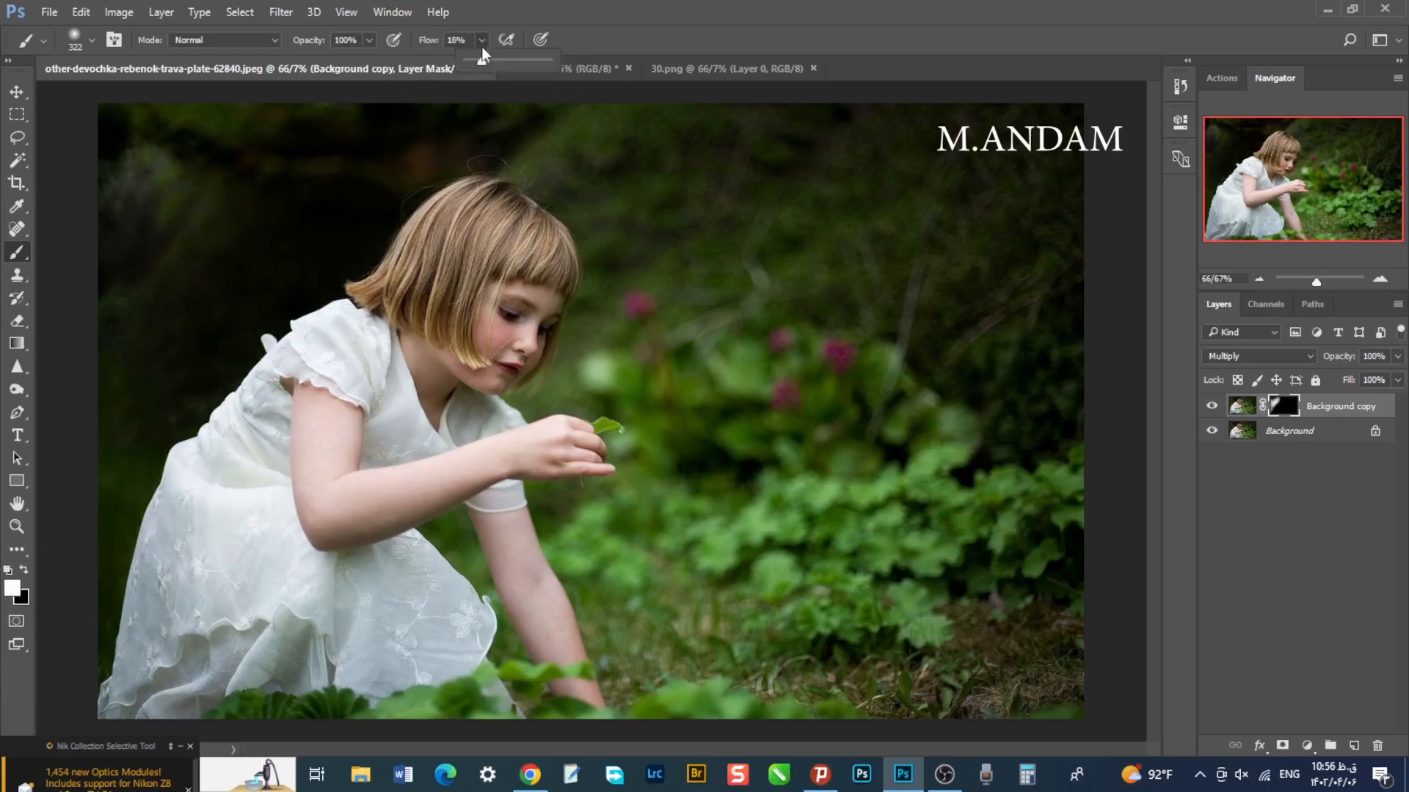
{"action": "left_click_drag", "start_coordinate": [531, 67], "coordinate": [532, 68]}
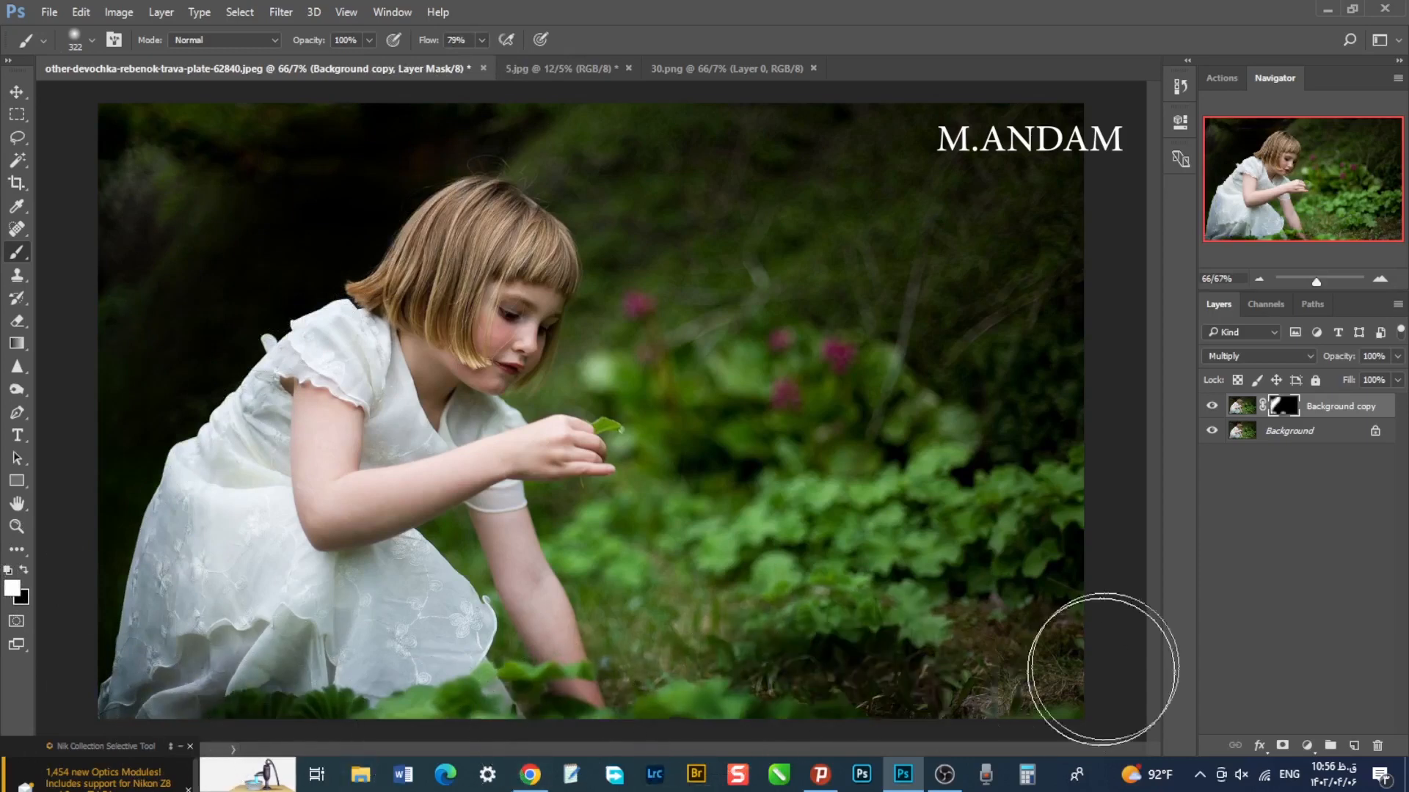
{"action": "mouse_move", "coordinate": [928, 589]}
{"action": "left_mouse_down"}
{"action": "mouse_move", "coordinate": [988, 423]}
{"action": "mouse_move", "coordinate": [977, 329]}
{"action": "mouse_move", "coordinate": [996, 246]}
{"action": "mouse_move", "coordinate": [906, 227]}
{"action": "mouse_move", "coordinate": [862, 260]}
{"action": "mouse_move", "coordinate": [798, 183]}
{"action": "mouse_move", "coordinate": [777, 214]}
{"action": "mouse_move", "coordinate": [802, 47]}
{"action": "mouse_move", "coordinate": [684, 208]}
{"action": "mouse_move", "coordinate": [658, 104]}
{"action": "mouse_move", "coordinate": [567, 132]}
{"action": "left_mouse_up"}
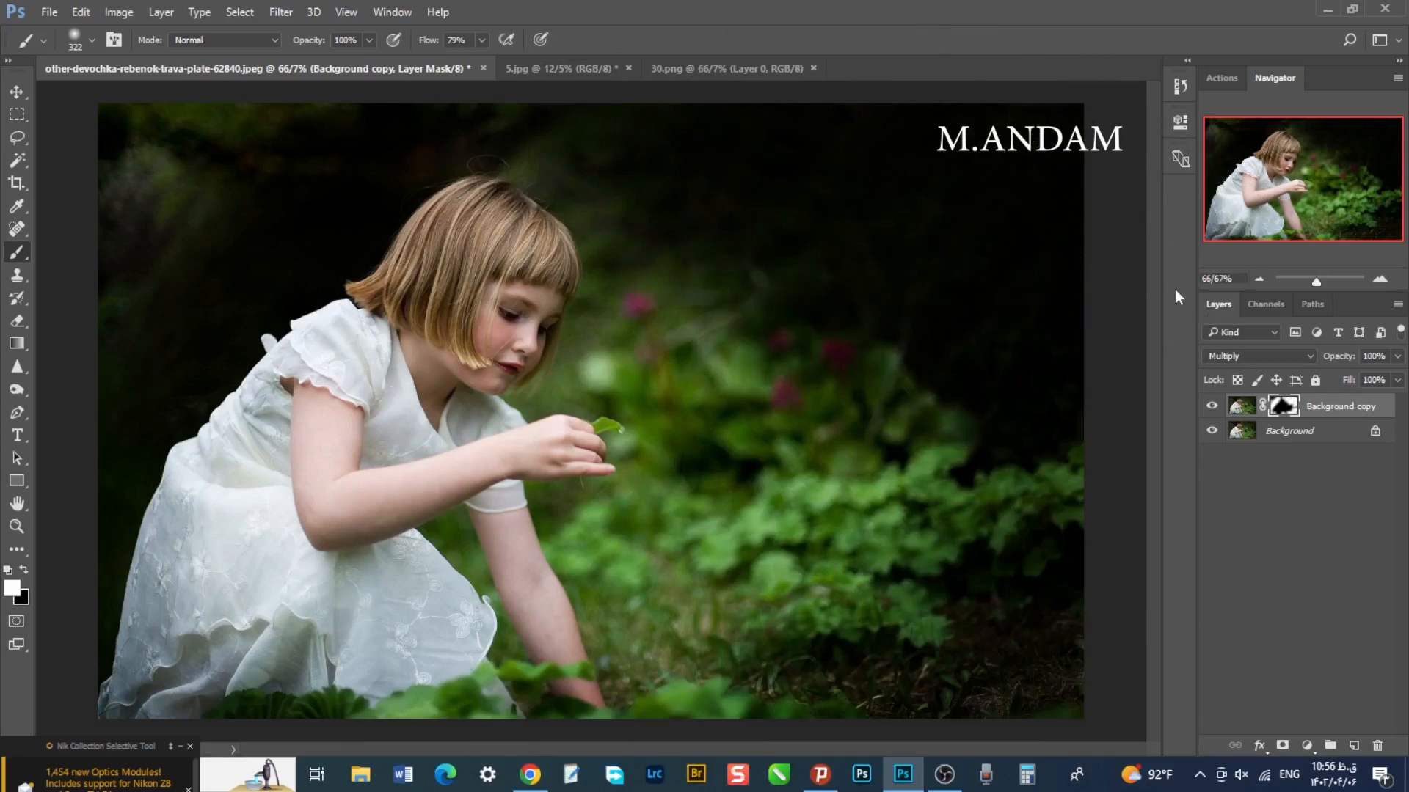
{"action": "left_click_drag", "start_coordinate": [674, 675], "coordinate": [833, 692]}
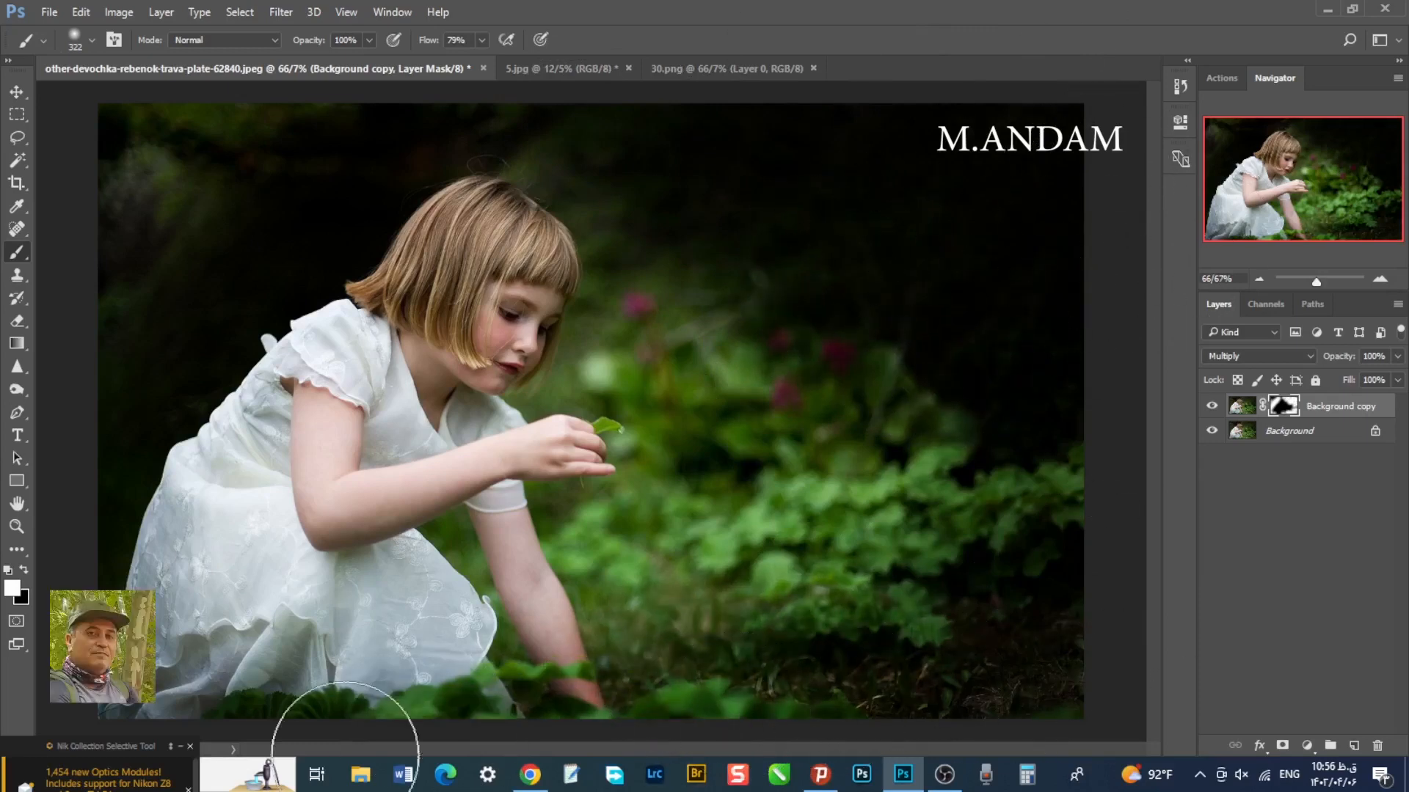
{"action": "mouse_move", "coordinate": [409, 709]}
{"action": "left_mouse_down"}
{"action": "mouse_move", "coordinate": [366, 683]}
{"action": "mouse_move", "coordinate": [217, 682]}
{"action": "mouse_move", "coordinate": [164, 571]}
{"action": "mouse_move", "coordinate": [110, 550]}
{"action": "mouse_move", "coordinate": [226, 362]}
{"action": "mouse_move", "coordinate": [56, 504]}
{"action": "mouse_move", "coordinate": [326, 297]}
{"action": "mouse_move", "coordinate": [226, 324]}
{"action": "mouse_move", "coordinate": [125, 251]}
{"action": "mouse_move", "coordinate": [237, 142]}
{"action": "mouse_move", "coordinate": [155, 136]}
{"action": "mouse_move", "coordinate": [394, 214]}
{"action": "mouse_move", "coordinate": [220, 283]}
{"action": "mouse_move", "coordinate": [362, 195]}
{"action": "mouse_move", "coordinate": [151, 362]}
{"action": "mouse_move", "coordinate": [63, 488]}
{"action": "mouse_move", "coordinate": [261, 229]}
{"action": "mouse_move", "coordinate": [394, 105]}
{"action": "mouse_move", "coordinate": [88, 204]}
{"action": "mouse_move", "coordinate": [488, 119]}
{"action": "mouse_move", "coordinate": [195, 157]}
{"action": "mouse_move", "coordinate": [177, 400]}
{"action": "left_mouse_up"}
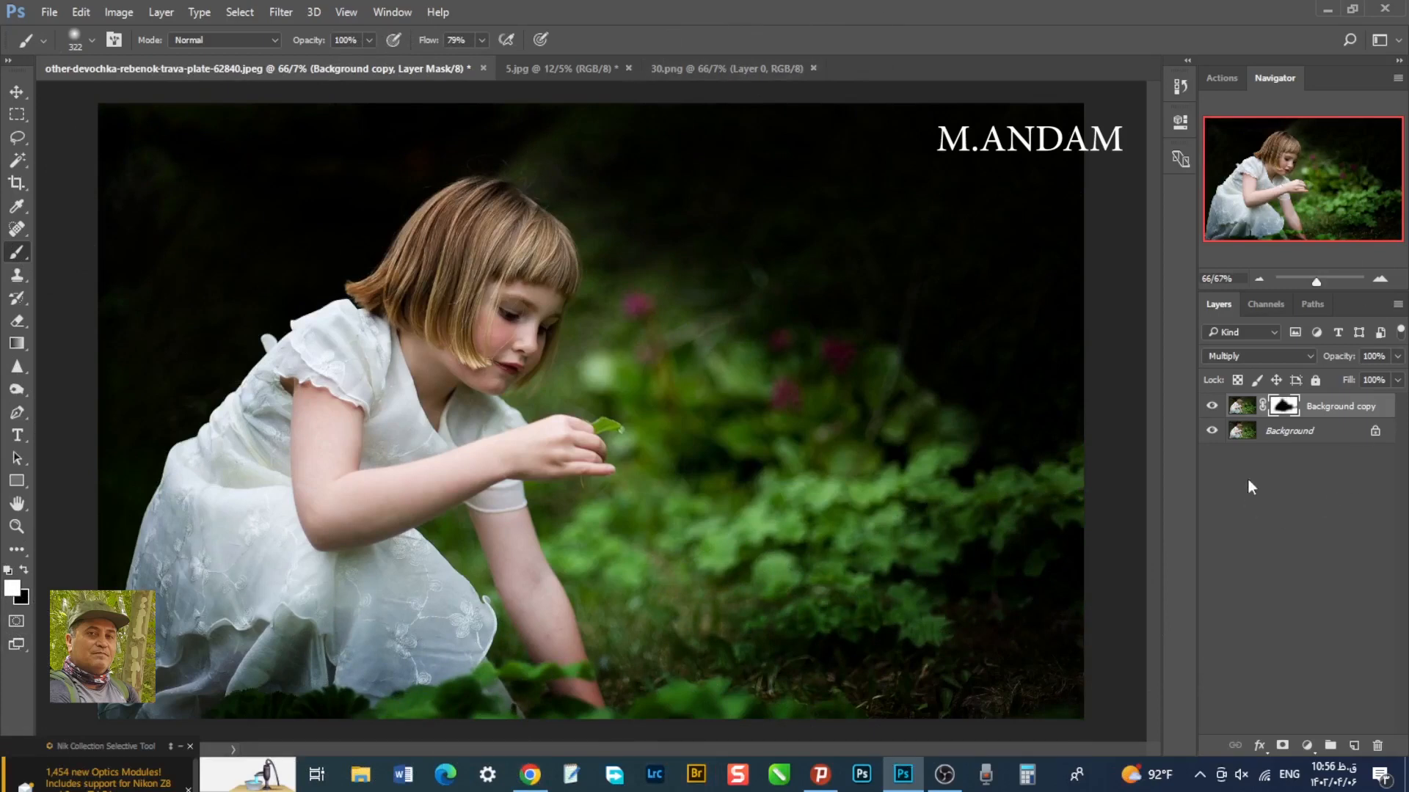
{"action": "left_click", "coordinate": [1212, 408]}
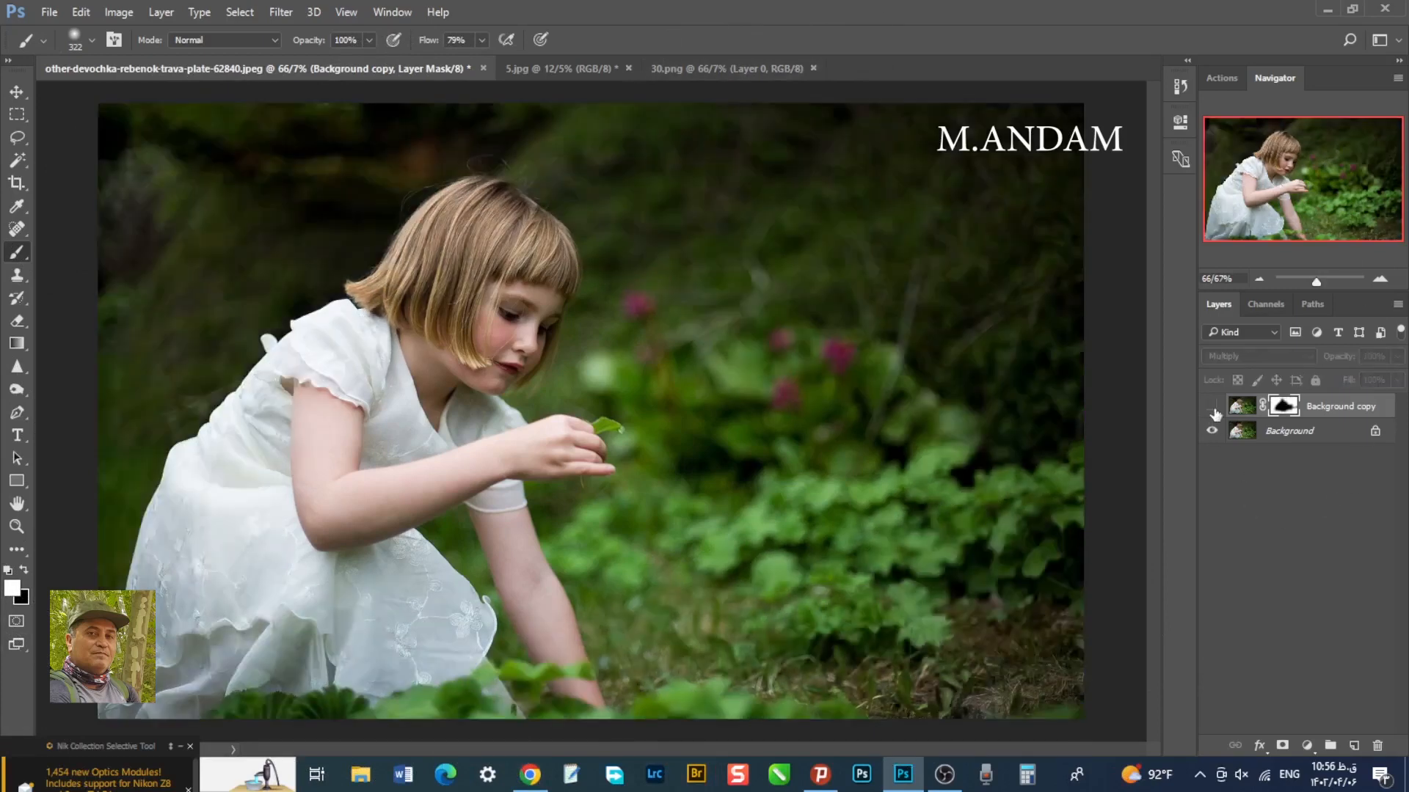
{"action": "left_click", "coordinate": [1212, 407]}
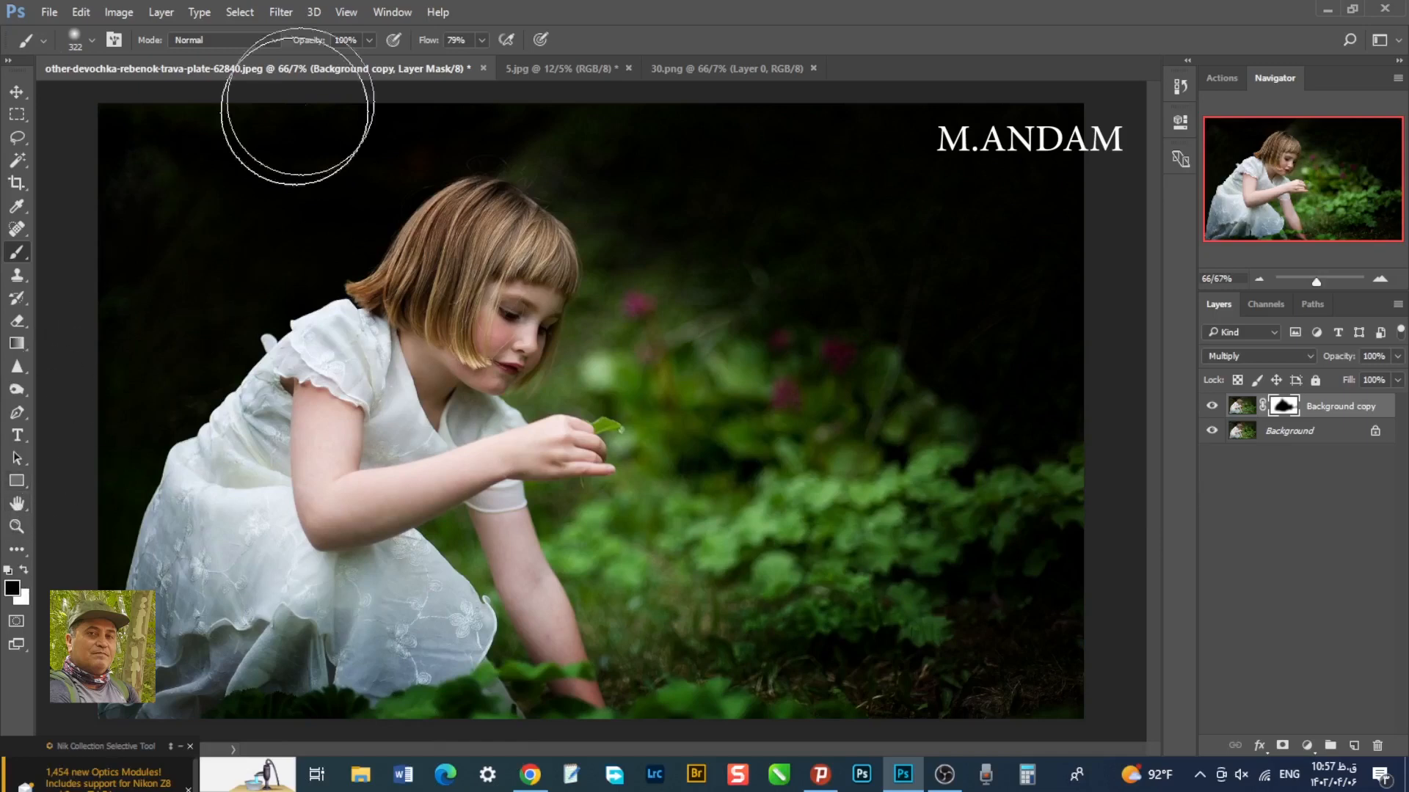
- Set the black brush to 1% flow and 171 px to retouch the girl's area of the layer mask
{"action": "left_click", "coordinate": [480, 44]}
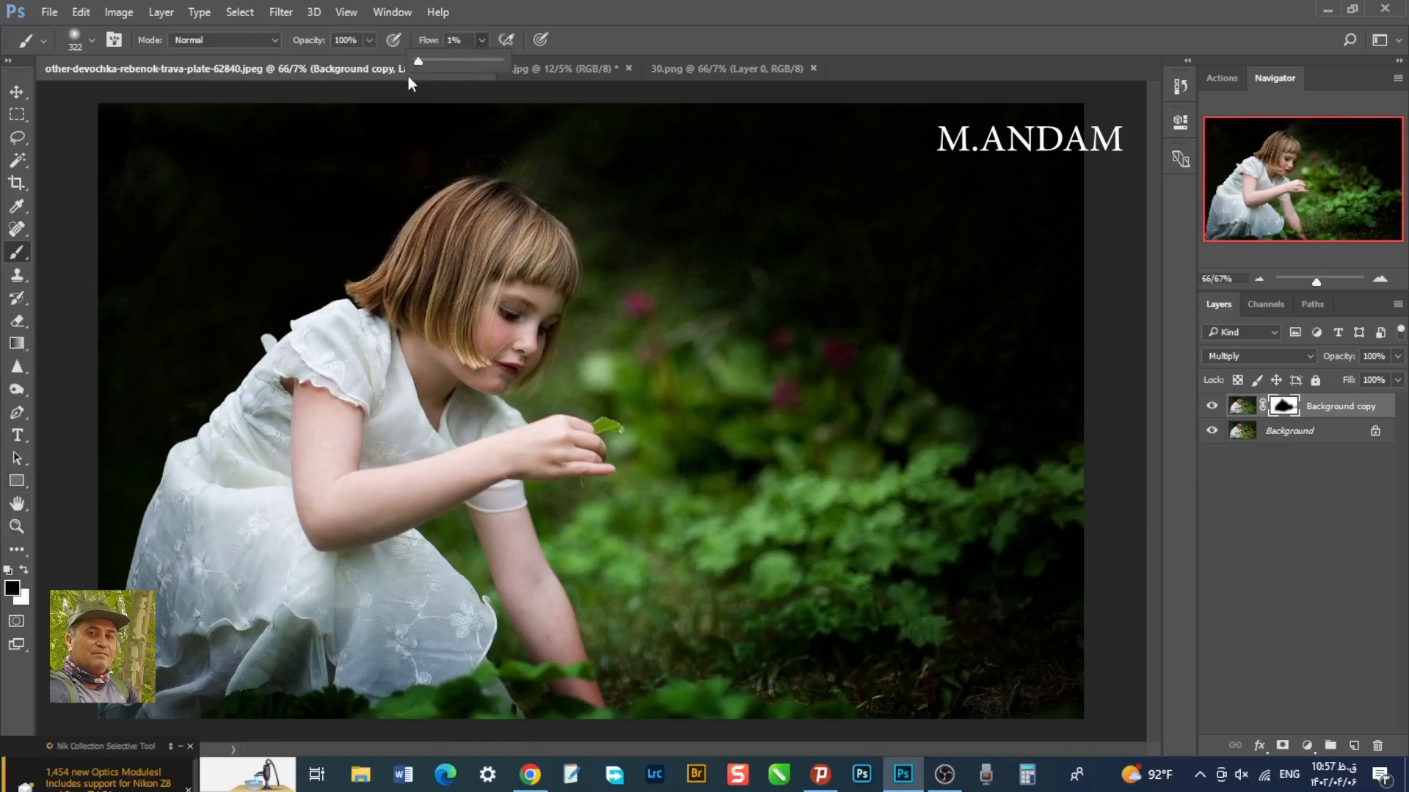
{"action": "right_click", "coordinate": [556, 242]}
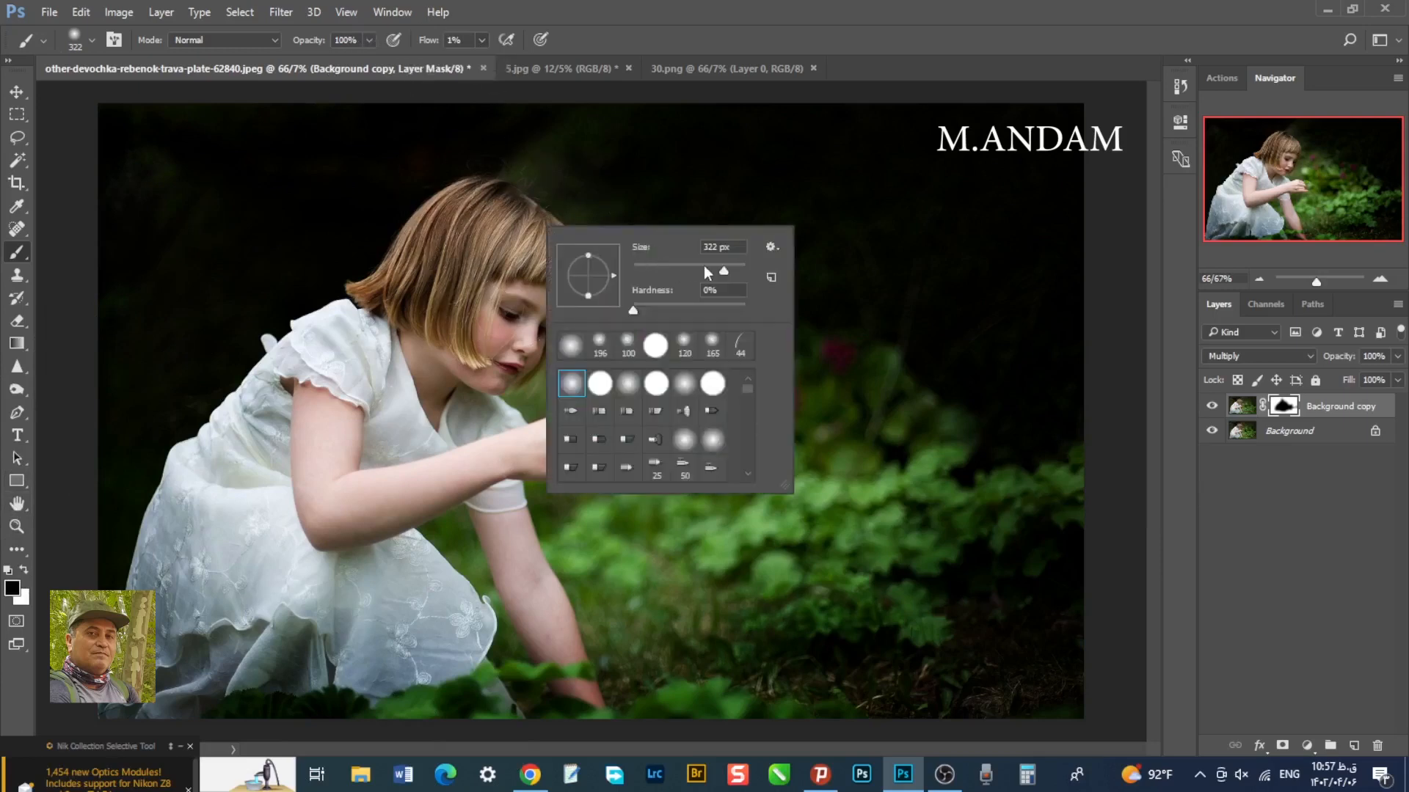
{"action": "left_click_drag", "start_coordinate": [713, 271], "coordinate": [661, 270]}
{"action": "left_click", "coordinate": [511, 227]}
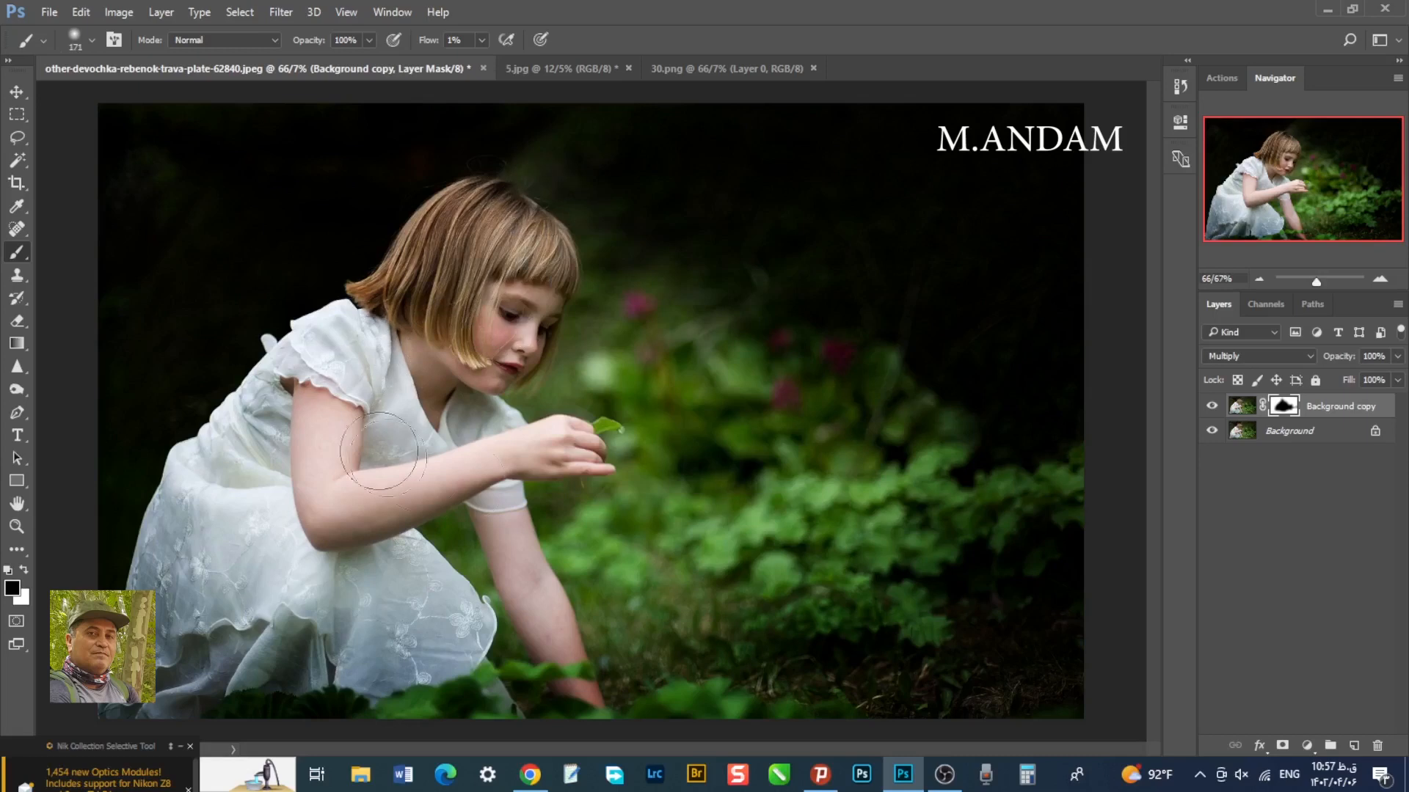
- Copy the butterfly from 30.png into the girl photo as a new layer using the Move tool
{"action": "left_click", "coordinate": [737, 67]}
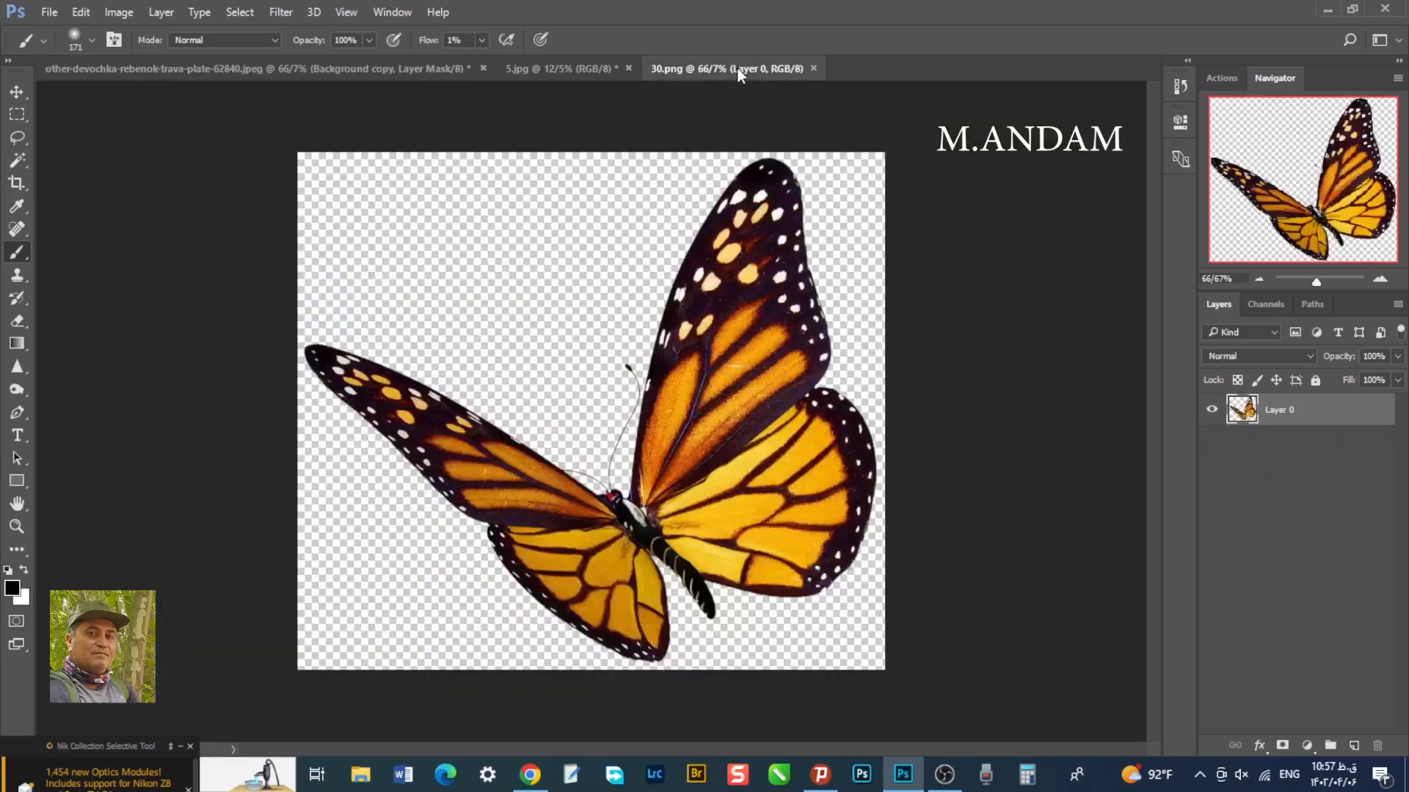
{"action": "left_click", "coordinate": [588, 70]}
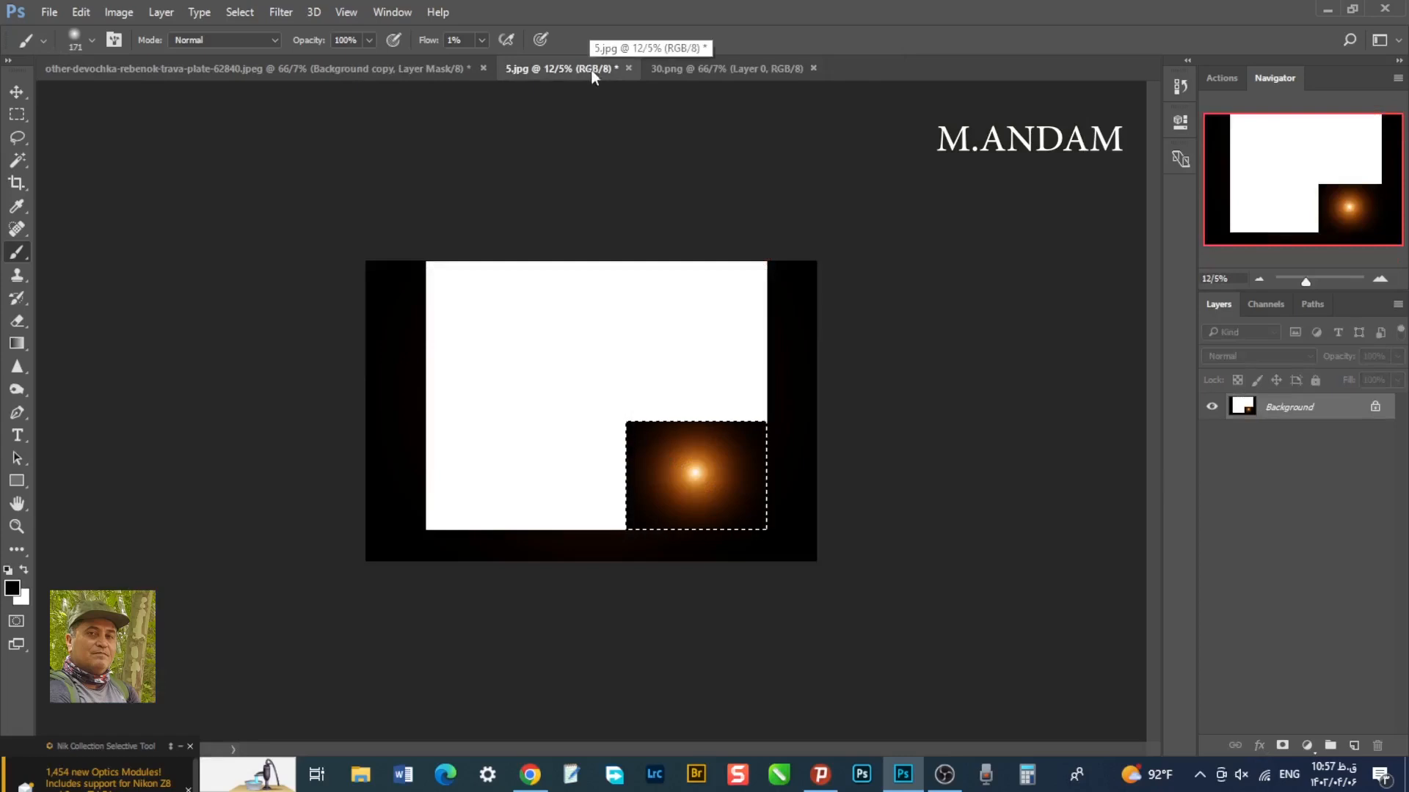
{"action": "left_click", "coordinate": [680, 67]}
{"action": "left_click", "coordinate": [17, 92]}
{"action": "left_click_drag", "start_coordinate": [623, 433], "coordinate": [385, 235]}
{"action": "left_click_drag", "start_coordinate": [620, 438], "coordinate": [630, 442]}
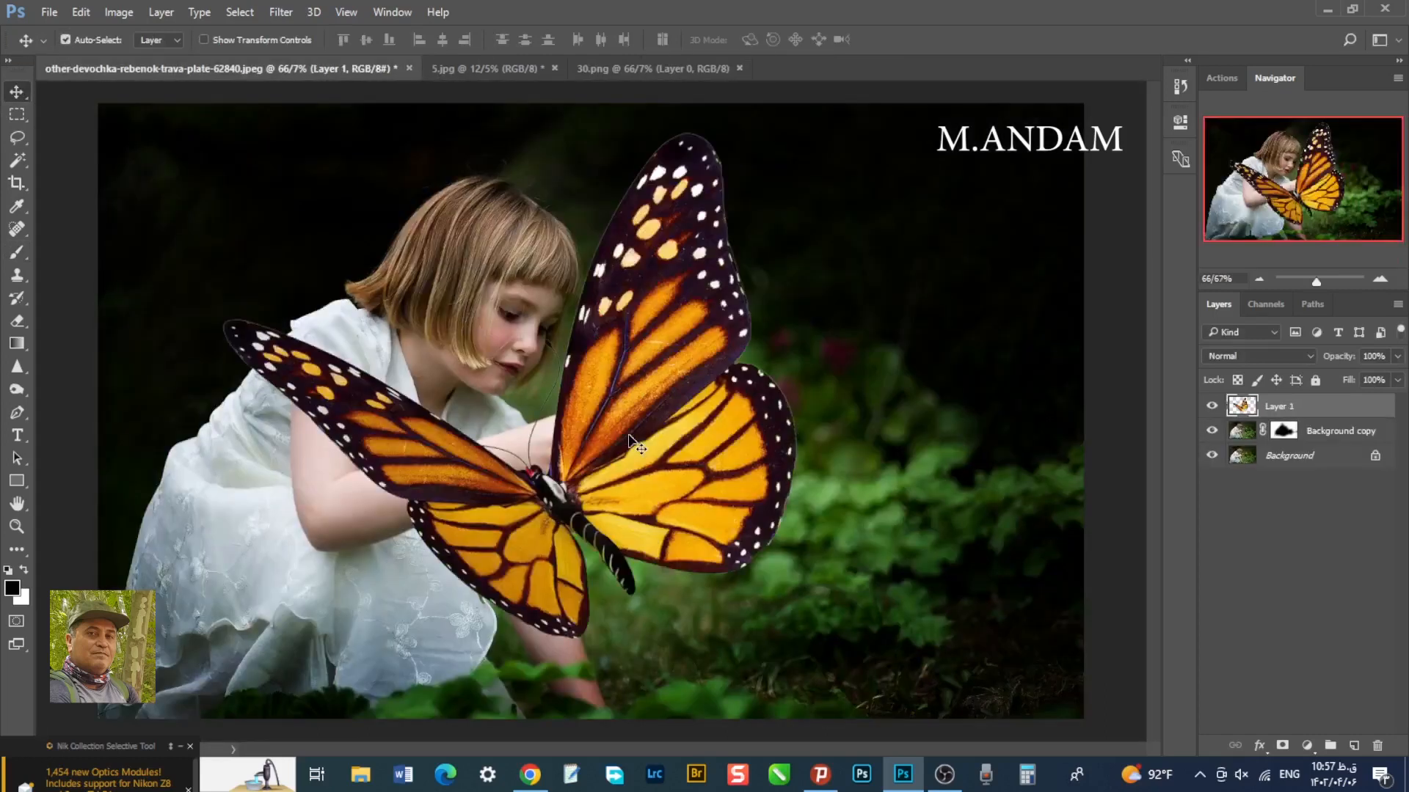
- Scale the butterfly down to about 8.3% so that it sits on the girl's fingertips, and hide the transform controls
{"action": "left_click", "coordinate": [203, 41]}
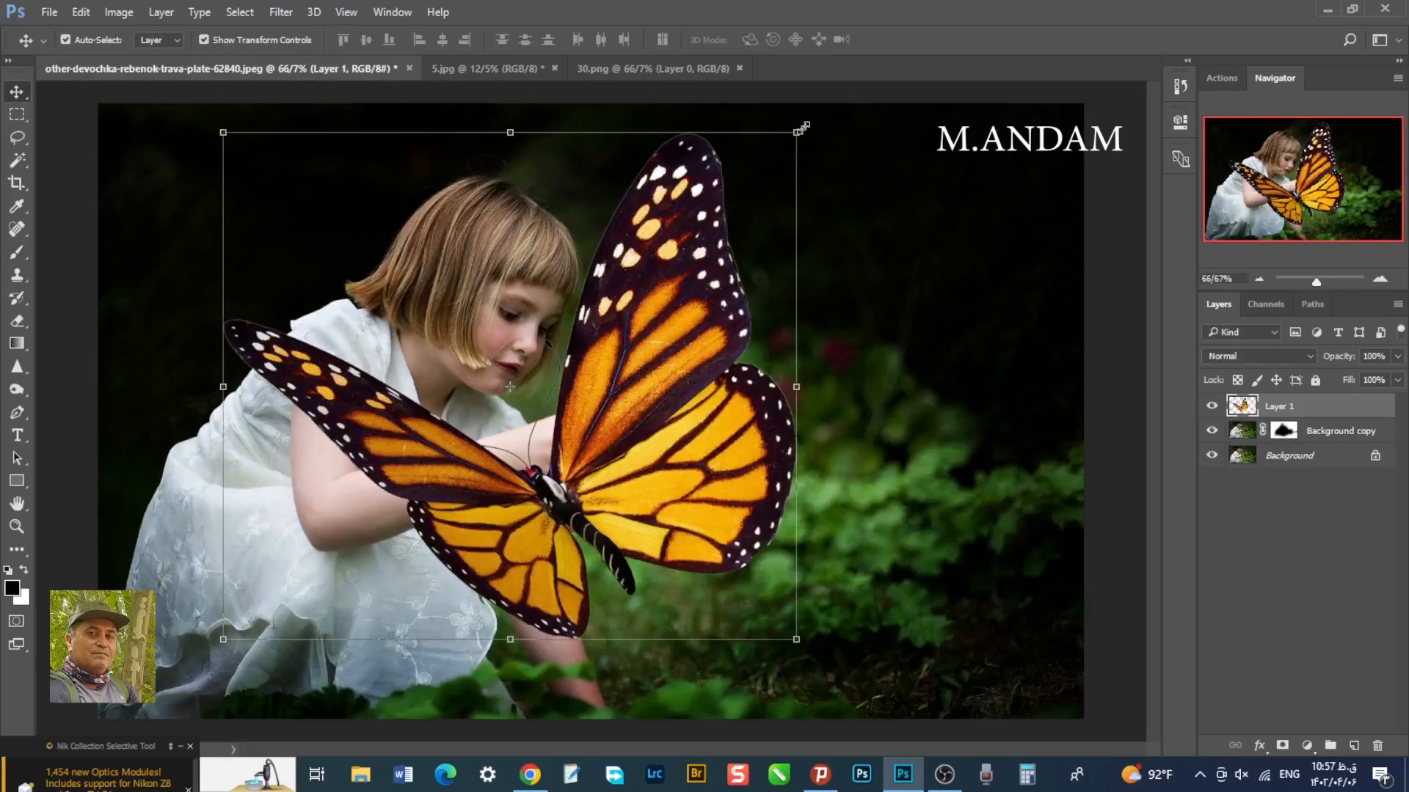
{"action": "key", "text": "ctrl"}
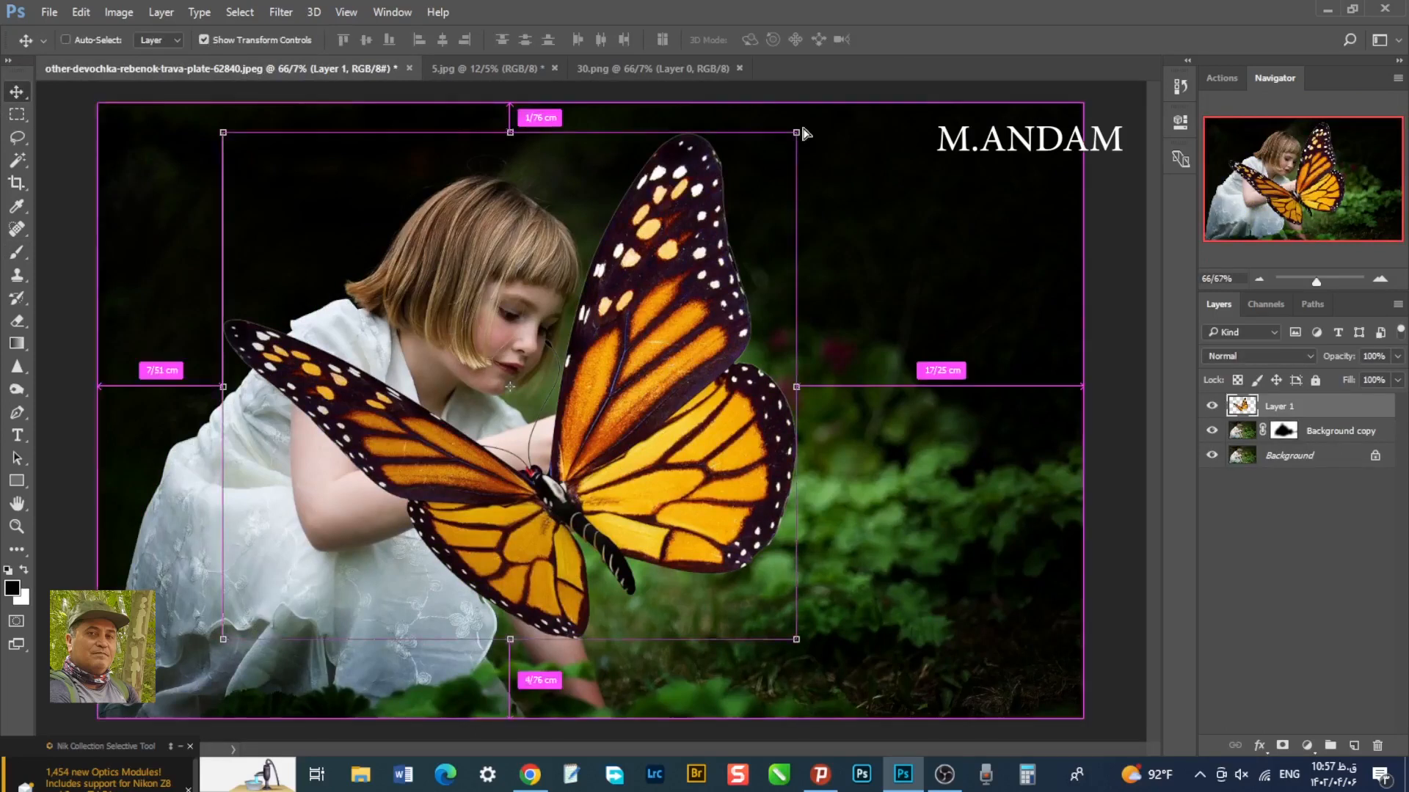
{"action": "left_click_drag", "start_coordinate": [800, 132], "coordinate": [617, 414]}
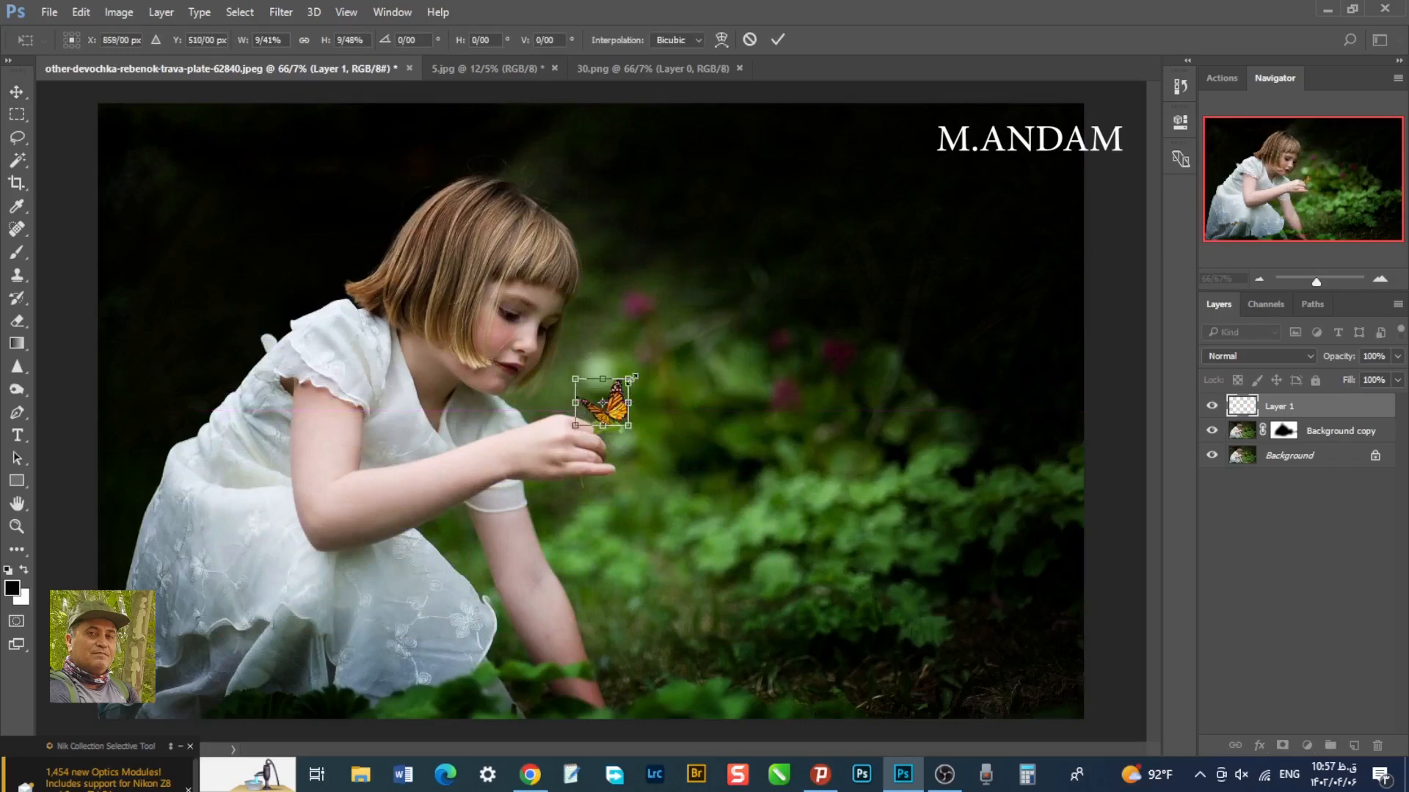
{"action": "left_click_drag", "start_coordinate": [629, 378], "coordinate": [622, 383]}
{"action": "left_click", "coordinate": [777, 41]}
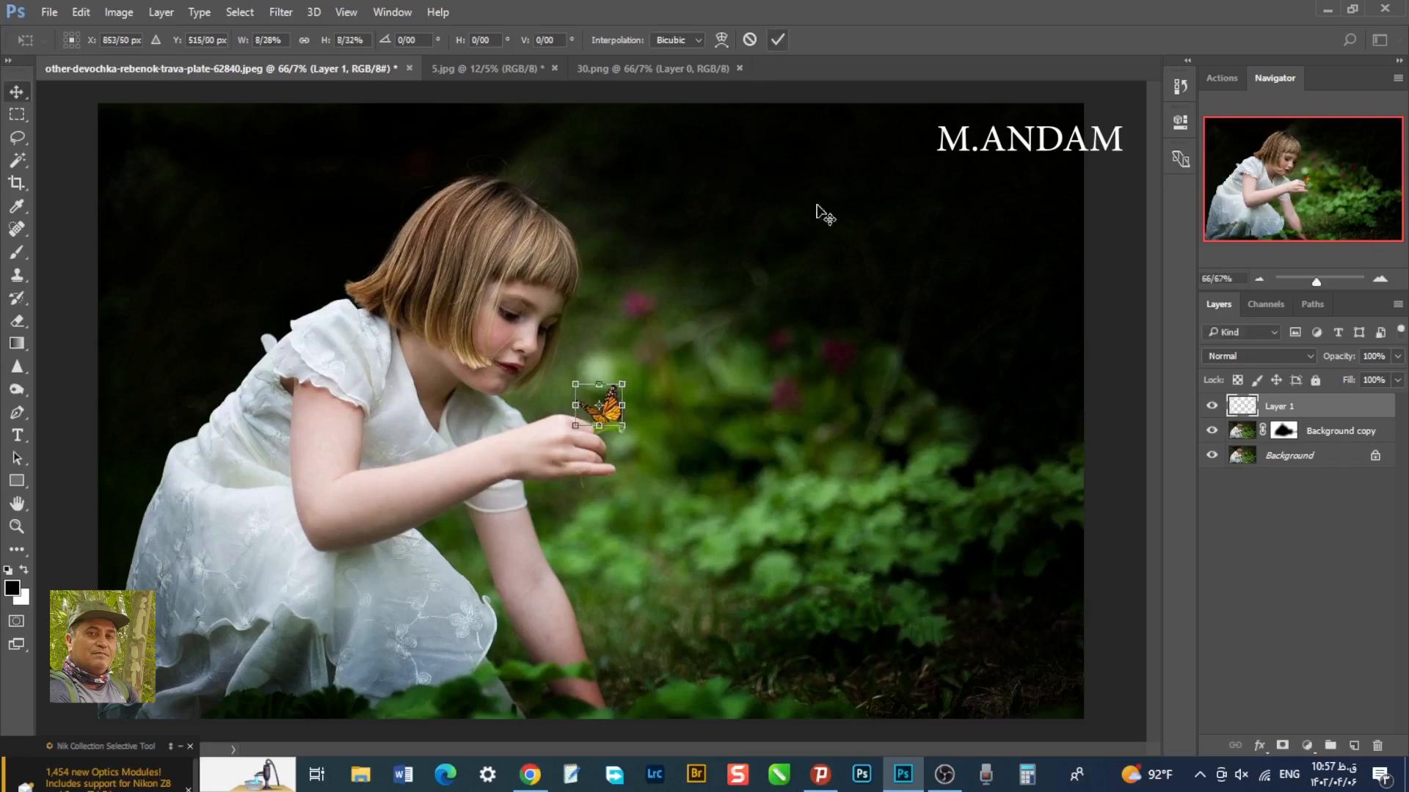
{"action": "left_click", "coordinate": [777, 368]}
{"action": "left_click", "coordinate": [611, 418]}
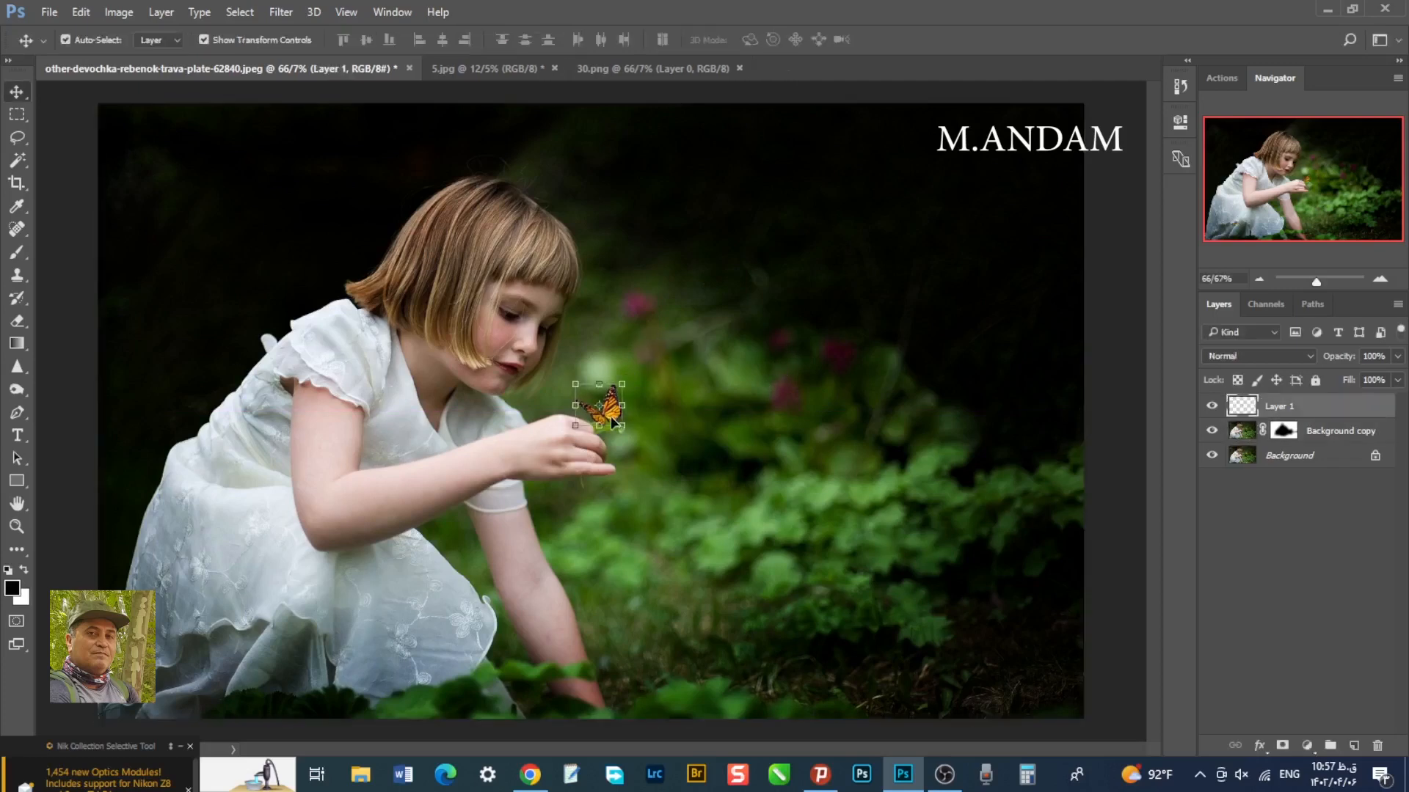
{"action": "left_click", "coordinate": [204, 39]}
- Close 30.png and bring the selected orange glow from 5.jpg into the girl photo as a new layer
{"action": "left_click", "coordinate": [661, 68]}
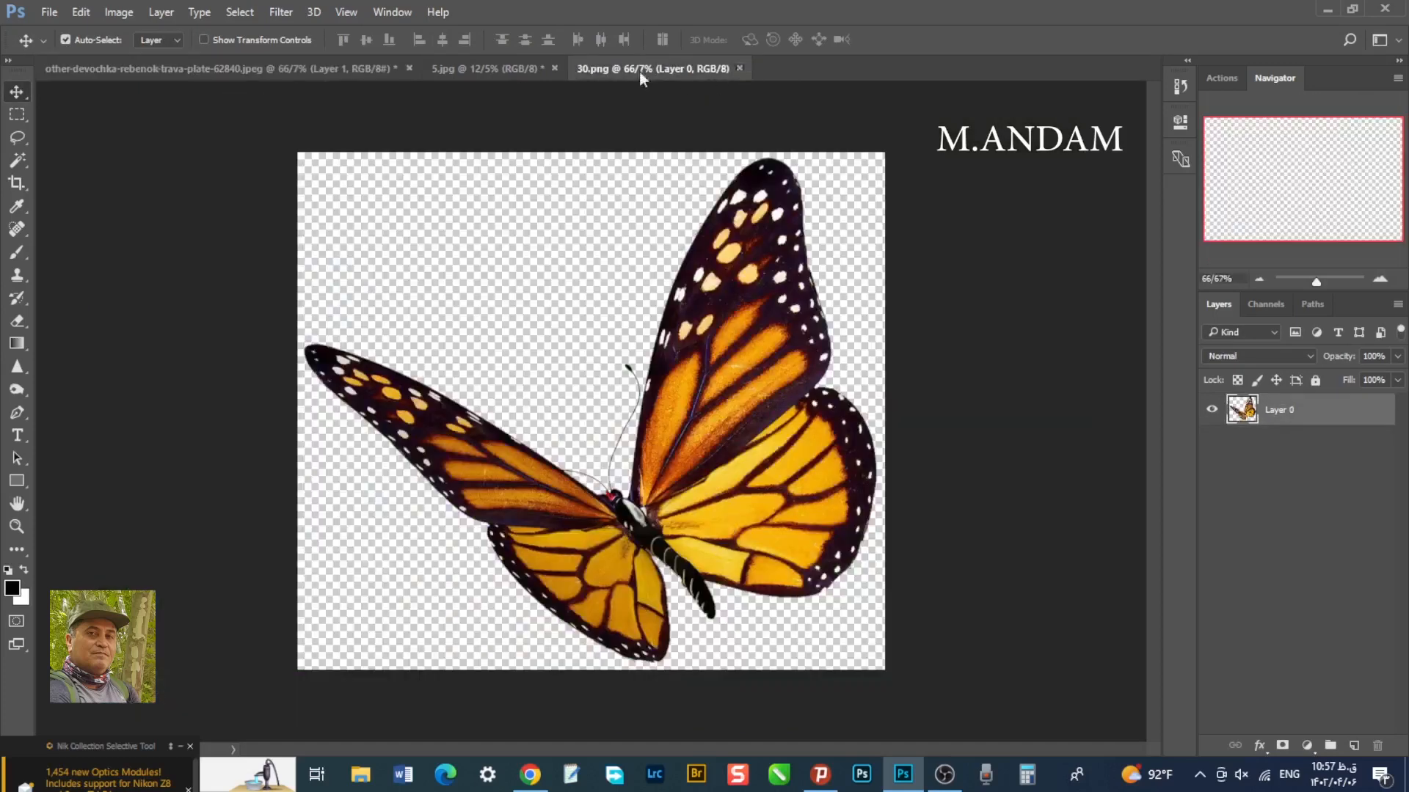
{"action": "left_click", "coordinate": [739, 68]}
{"action": "left_click", "coordinate": [494, 71]}
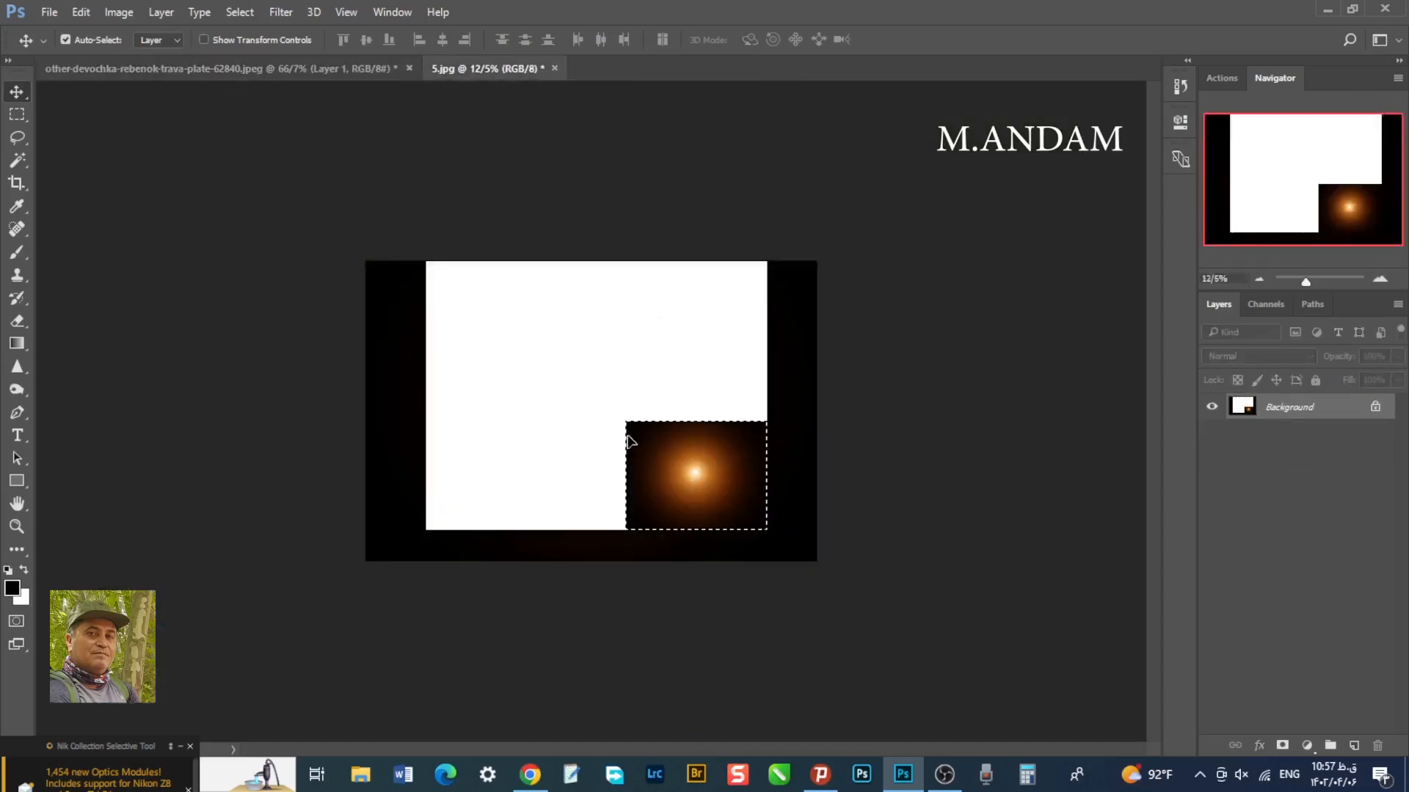
{"action": "left_click_drag", "start_coordinate": [721, 479], "coordinate": [559, 341]}
{"action": "left_click_drag", "start_coordinate": [606, 408], "coordinate": [605, 407]}
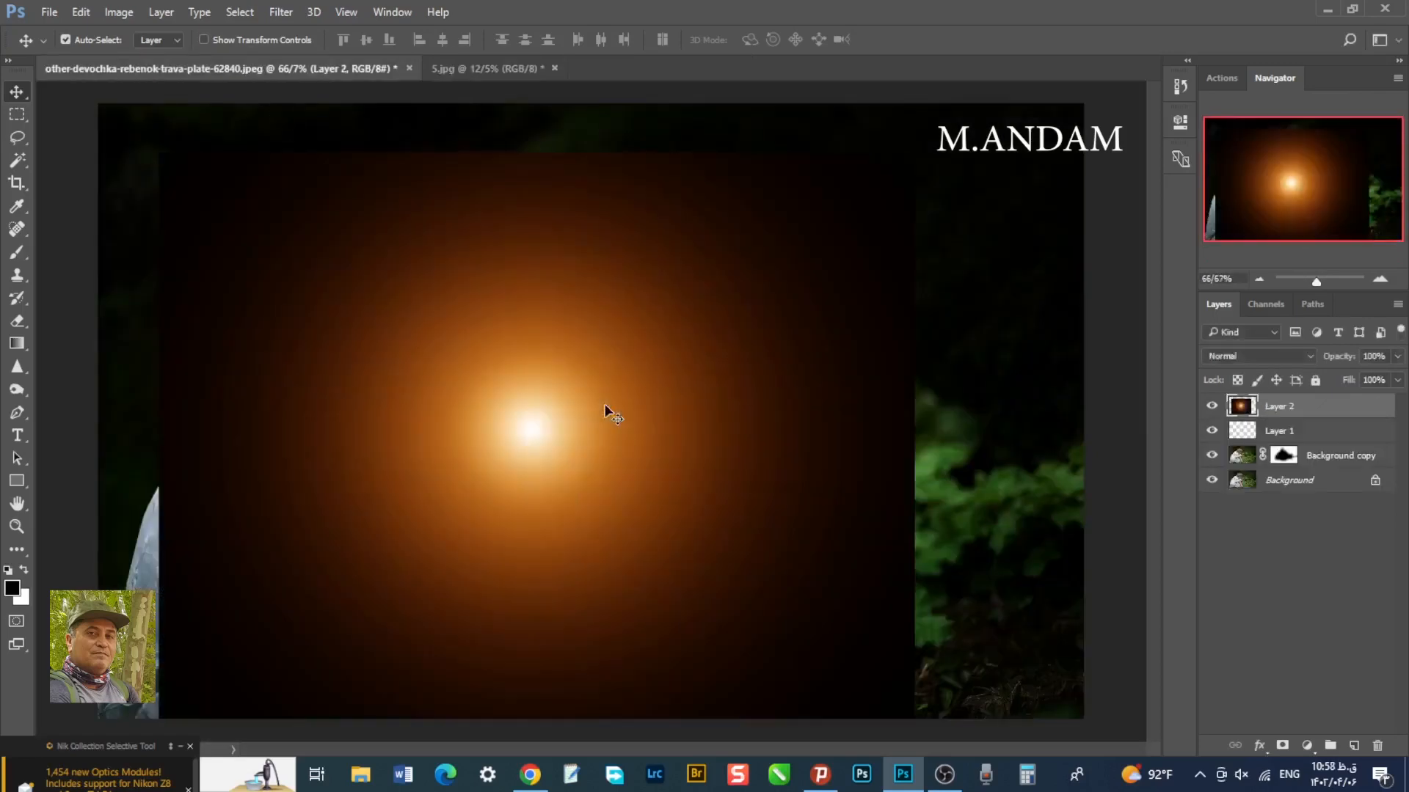
- Shrink the orange glow to a small rectangle centred near the butterfly at the girl's hand and apply the transform
{"action": "left_click", "coordinate": [1257, 280]}
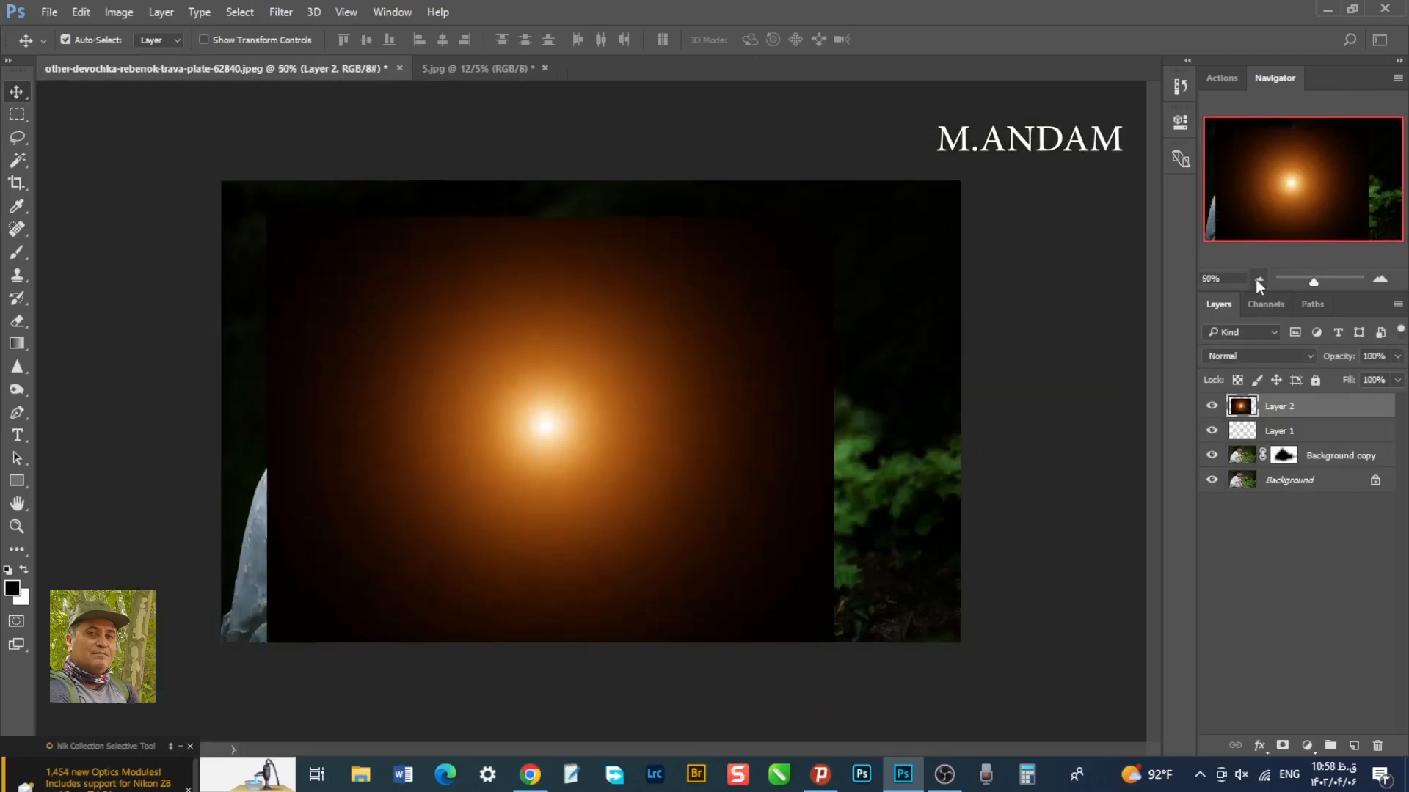
{"action": "left_click", "coordinate": [204, 40]}
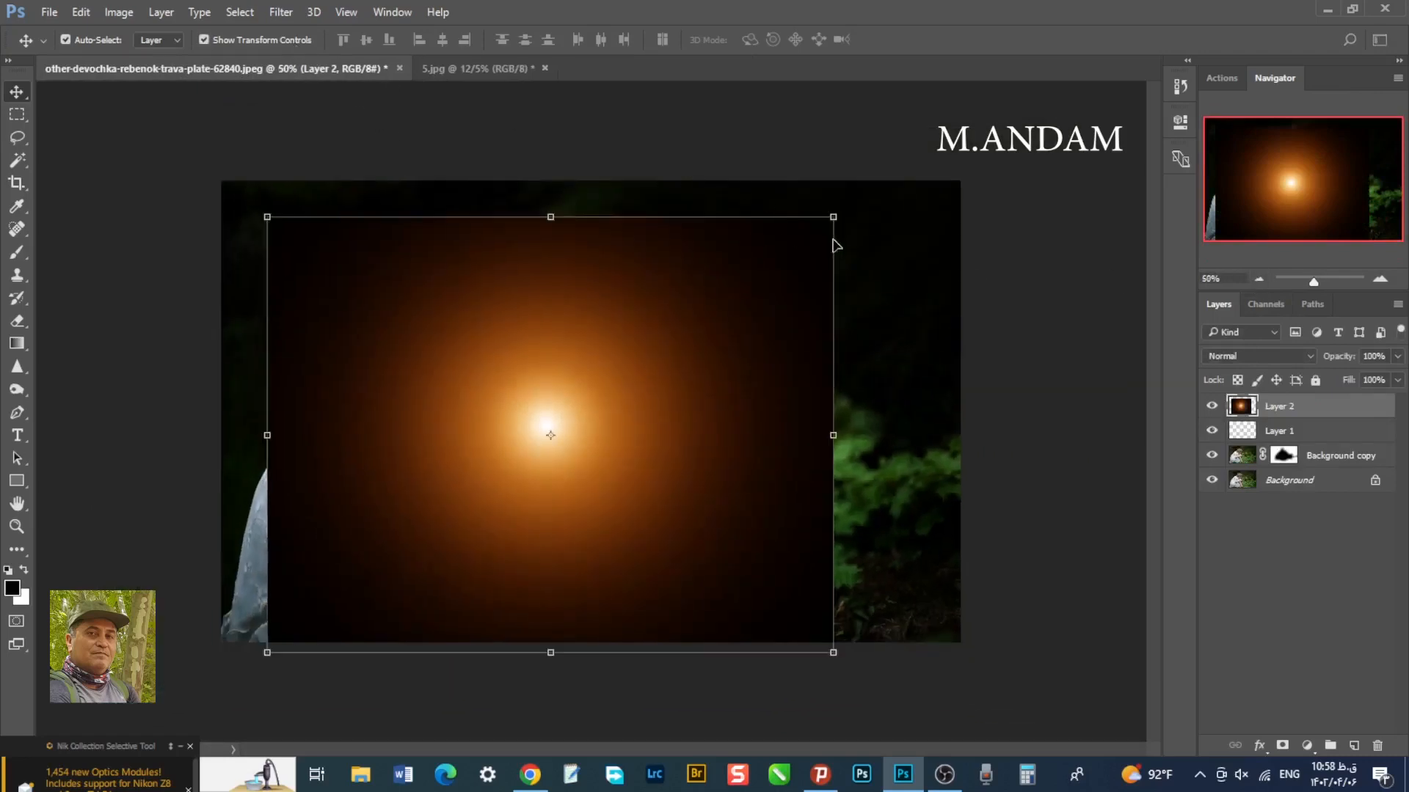
{"action": "left_click_drag", "start_coordinate": [837, 213], "coordinate": [487, 486]}
{"action": "left_click_drag", "start_coordinate": [278, 644], "coordinate": [631, 426]}
{"action": "key", "text": "Return"}
{"action": "left_click", "coordinate": [778, 40]}
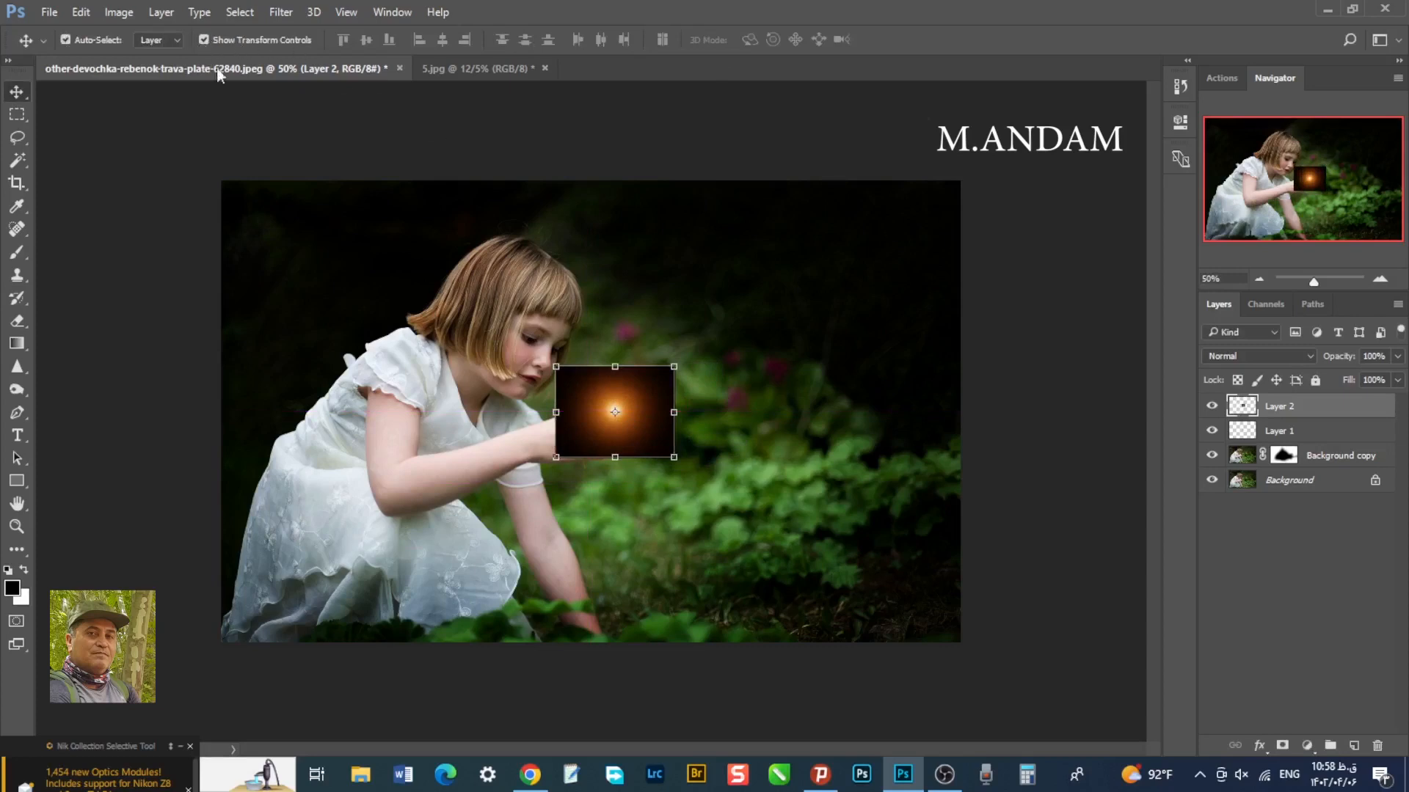
- Set the glow layer's blend mode to Linear Dodge (Add) and move the glow onto the butterfly
{"action": "left_click", "coordinate": [1264, 355]}
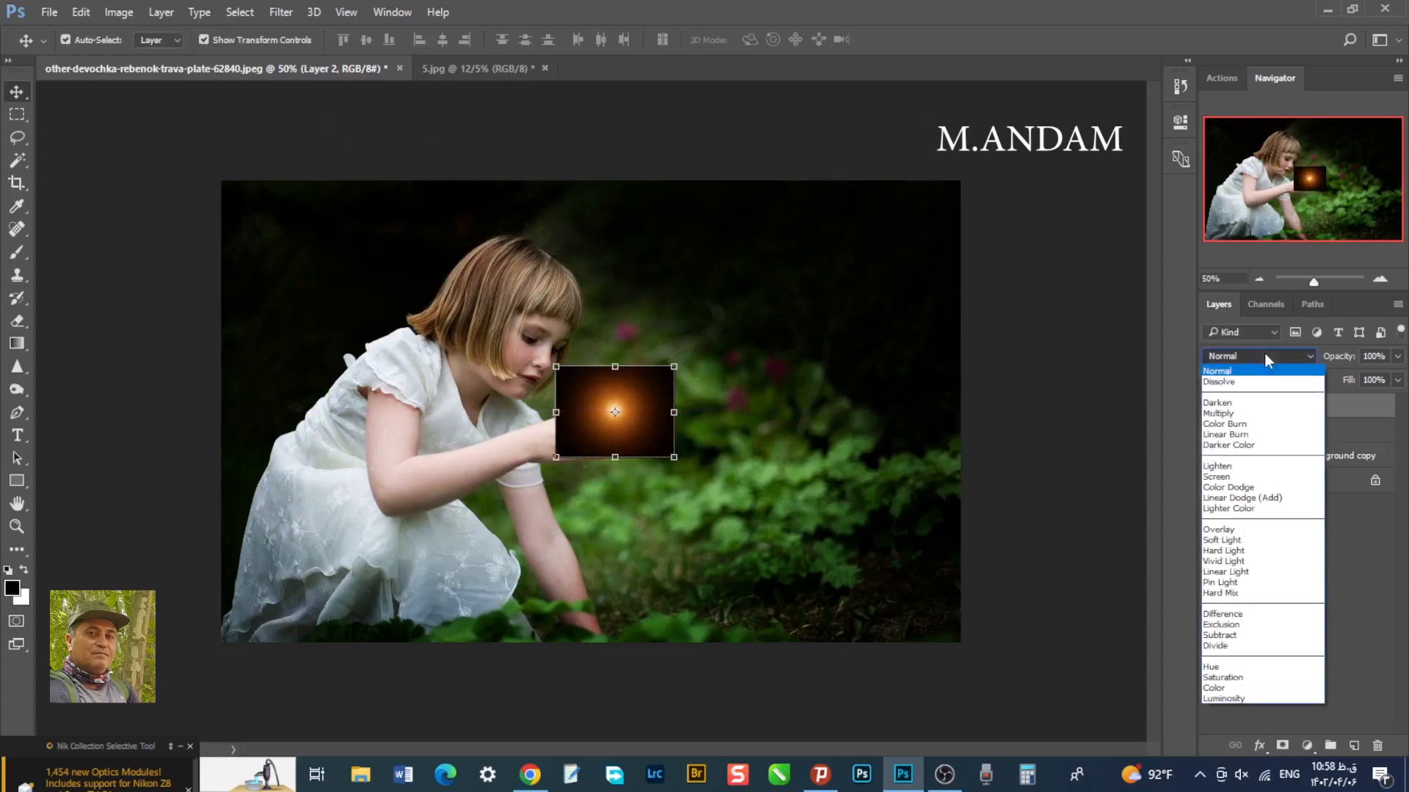
{"action": "left_click", "coordinate": [1280, 498]}
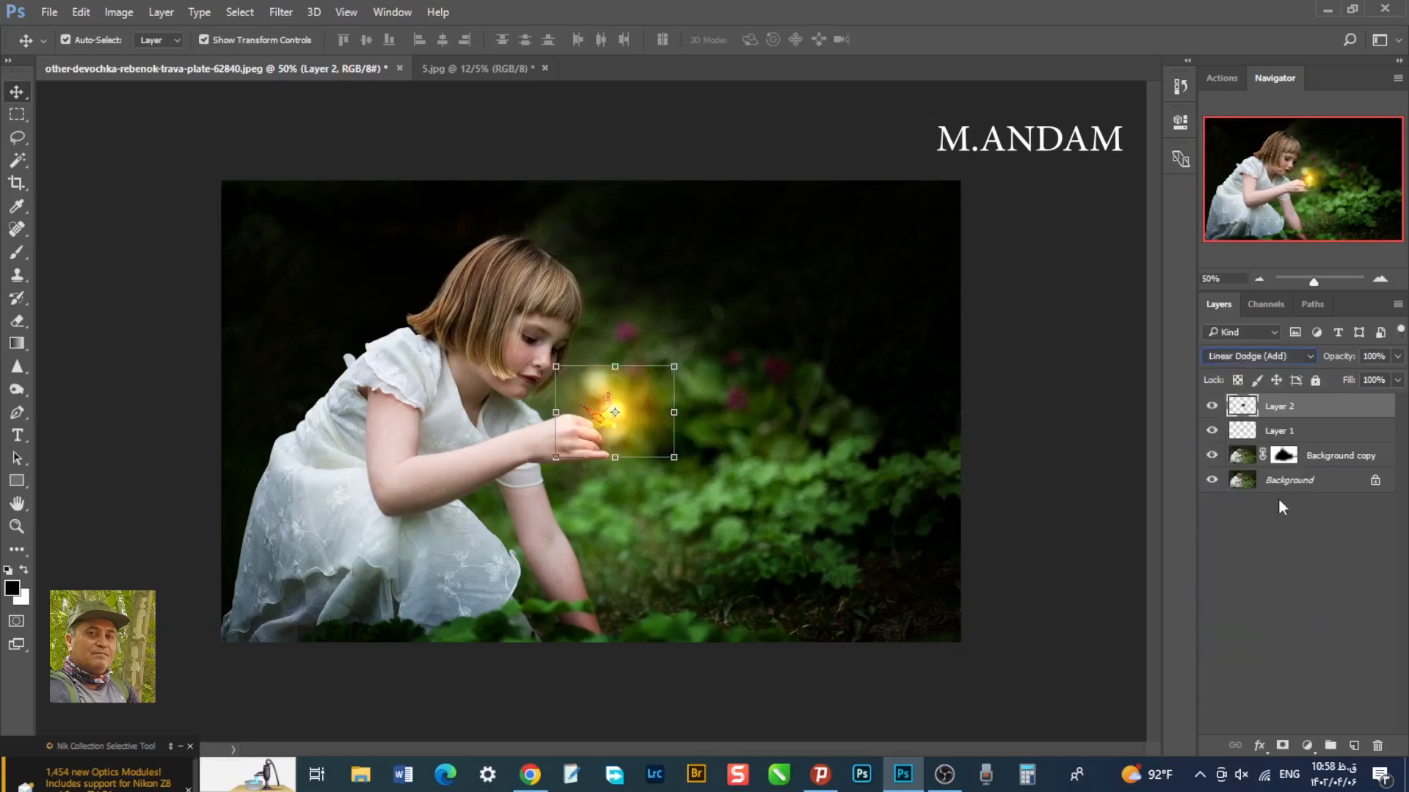
{"action": "left_click", "coordinate": [208, 40]}
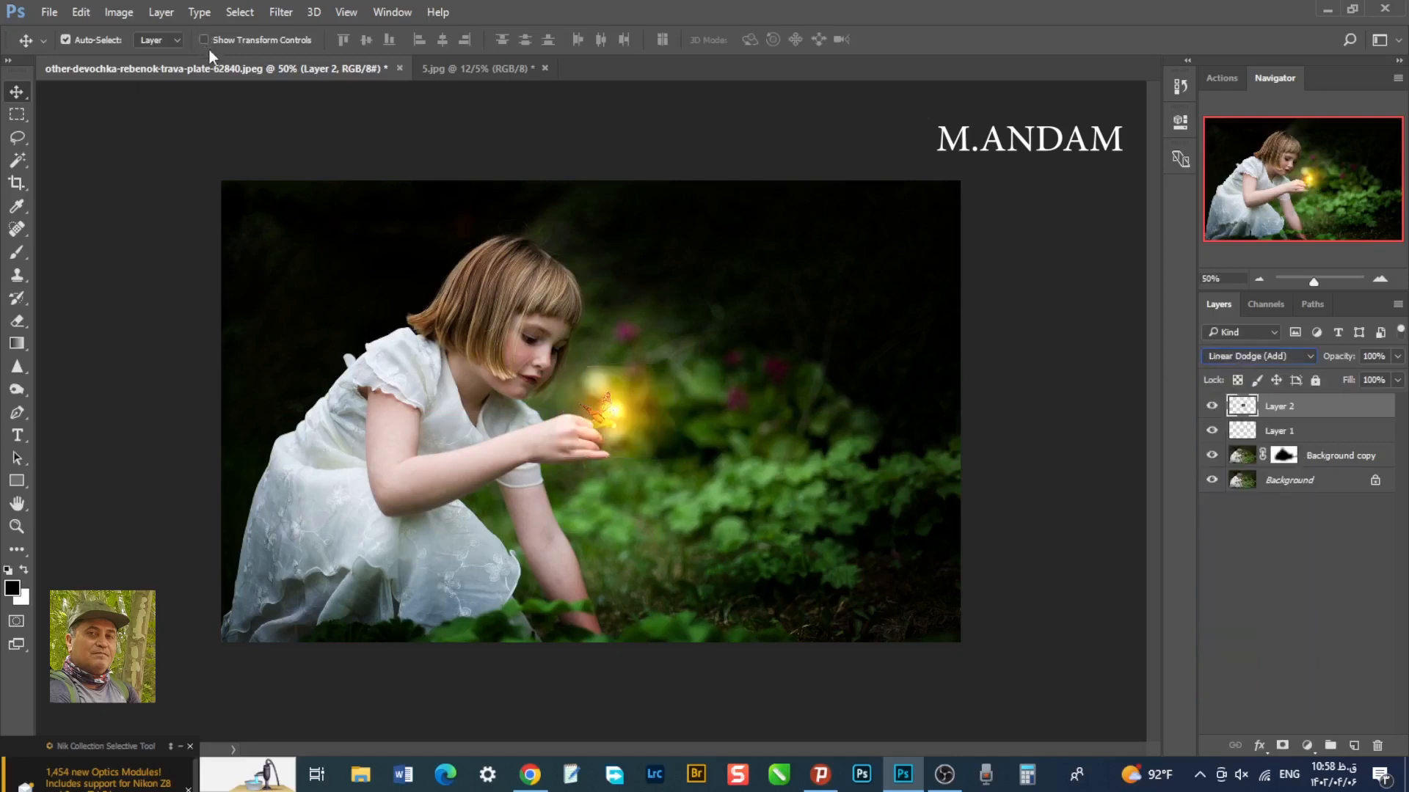
{"action": "left_click_drag", "start_coordinate": [617, 408], "coordinate": [610, 416]}
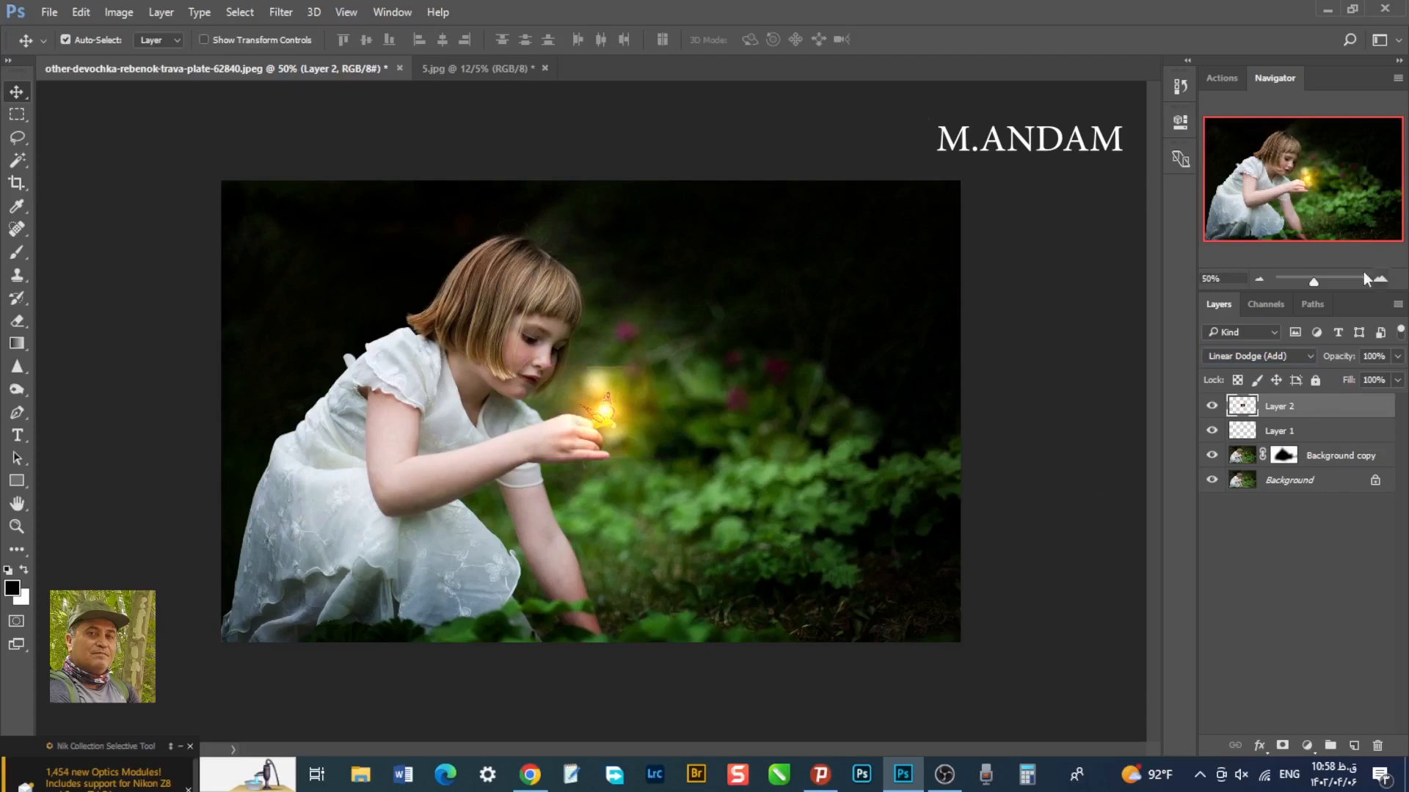
- Erase the hard rectangular edges of the glow on Layer 2 with the Eraser tool at 56 px
{"action": "left_click", "coordinate": [1380, 280]}
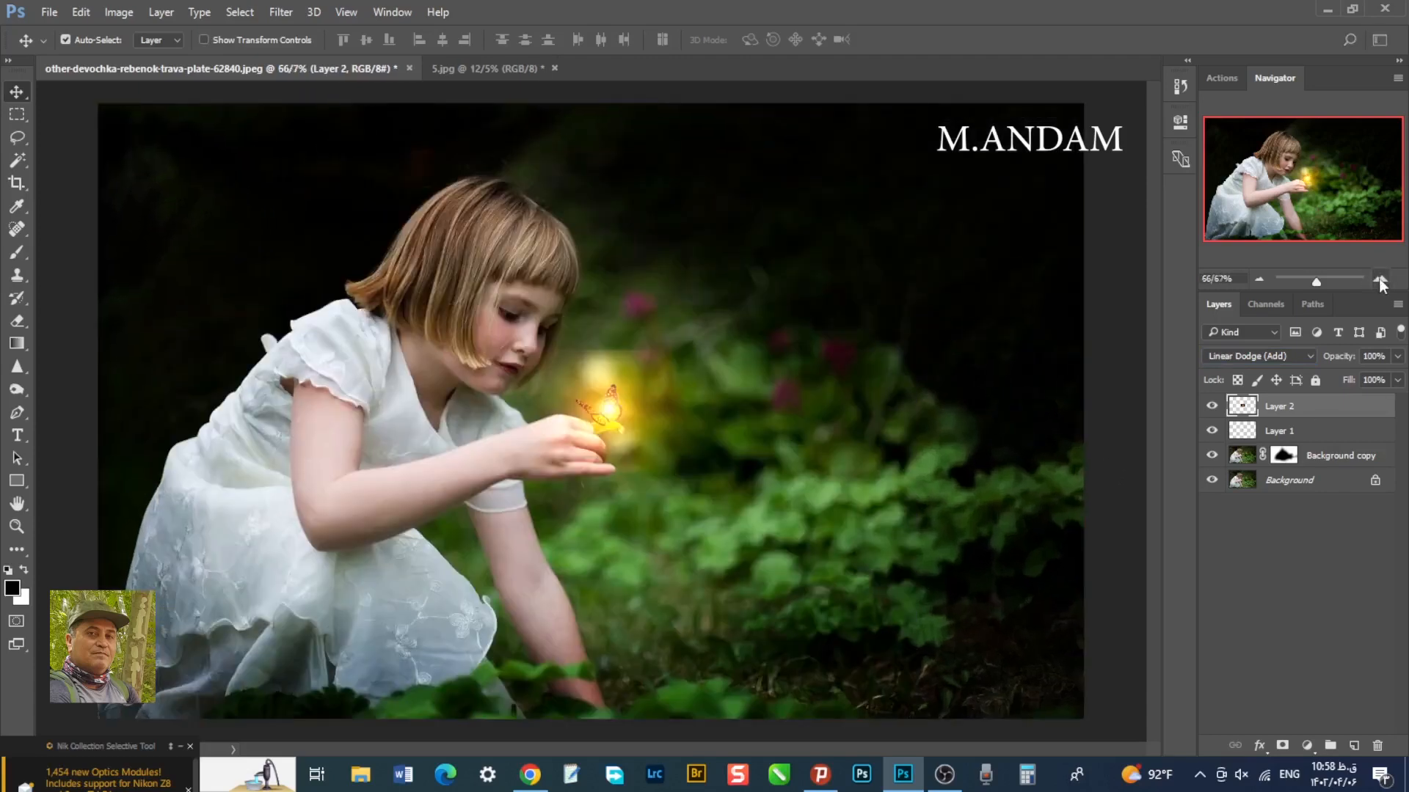
{"action": "left_click", "coordinate": [1380, 281]}
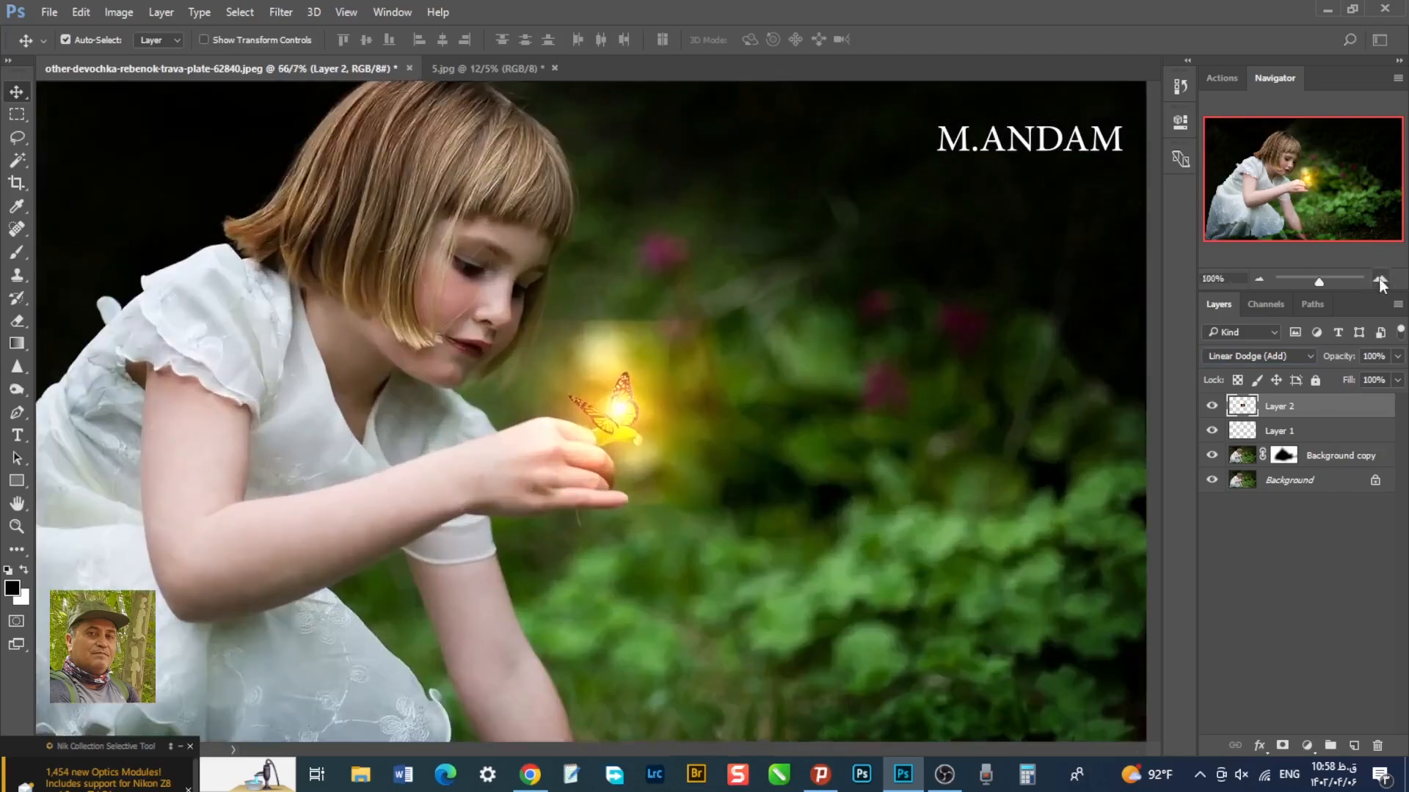
{"action": "left_click", "coordinate": [17, 321]}
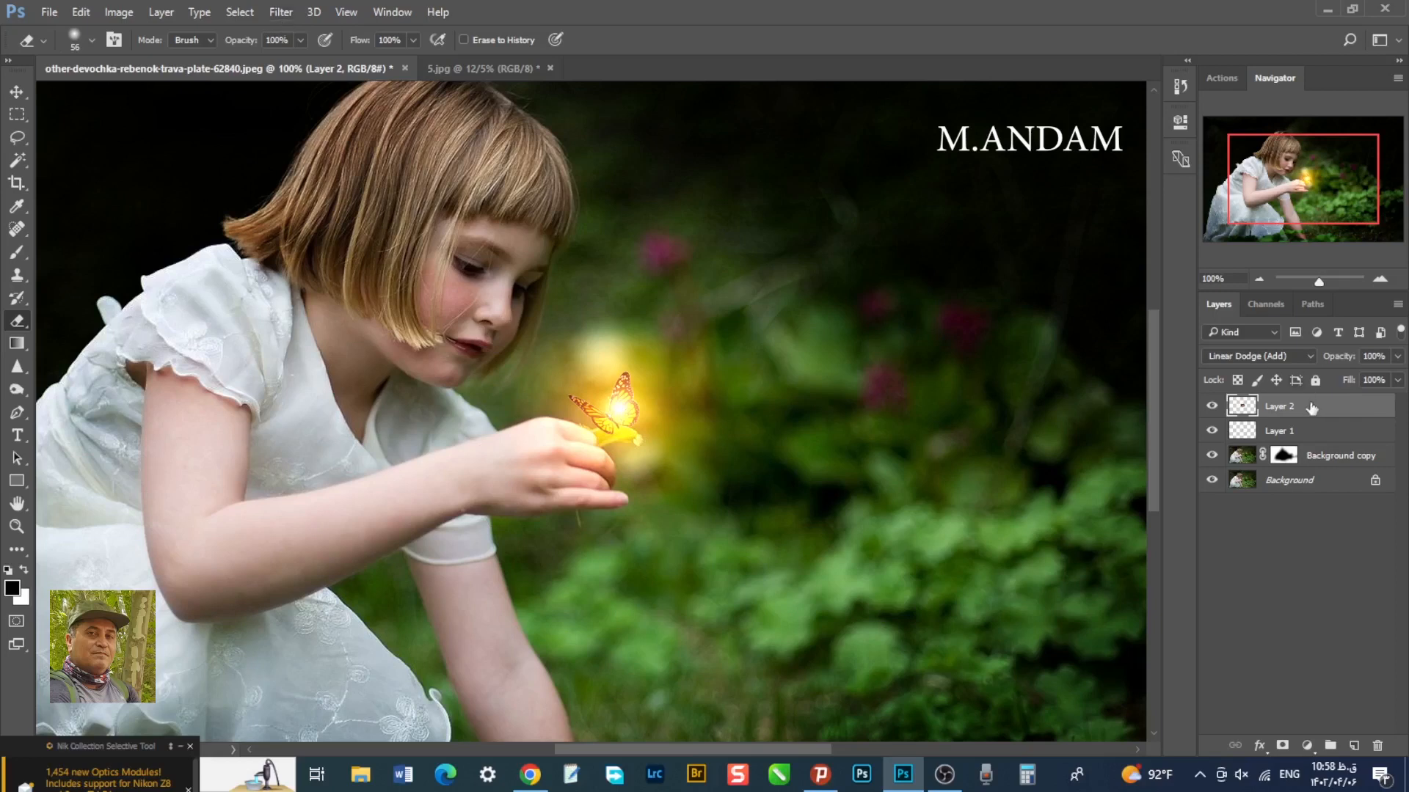
- Label Layer 2 red and soften its glow with a Gaussian Blur of 8.4 pixels radius
{"action": "right_click", "coordinate": [1215, 407]}
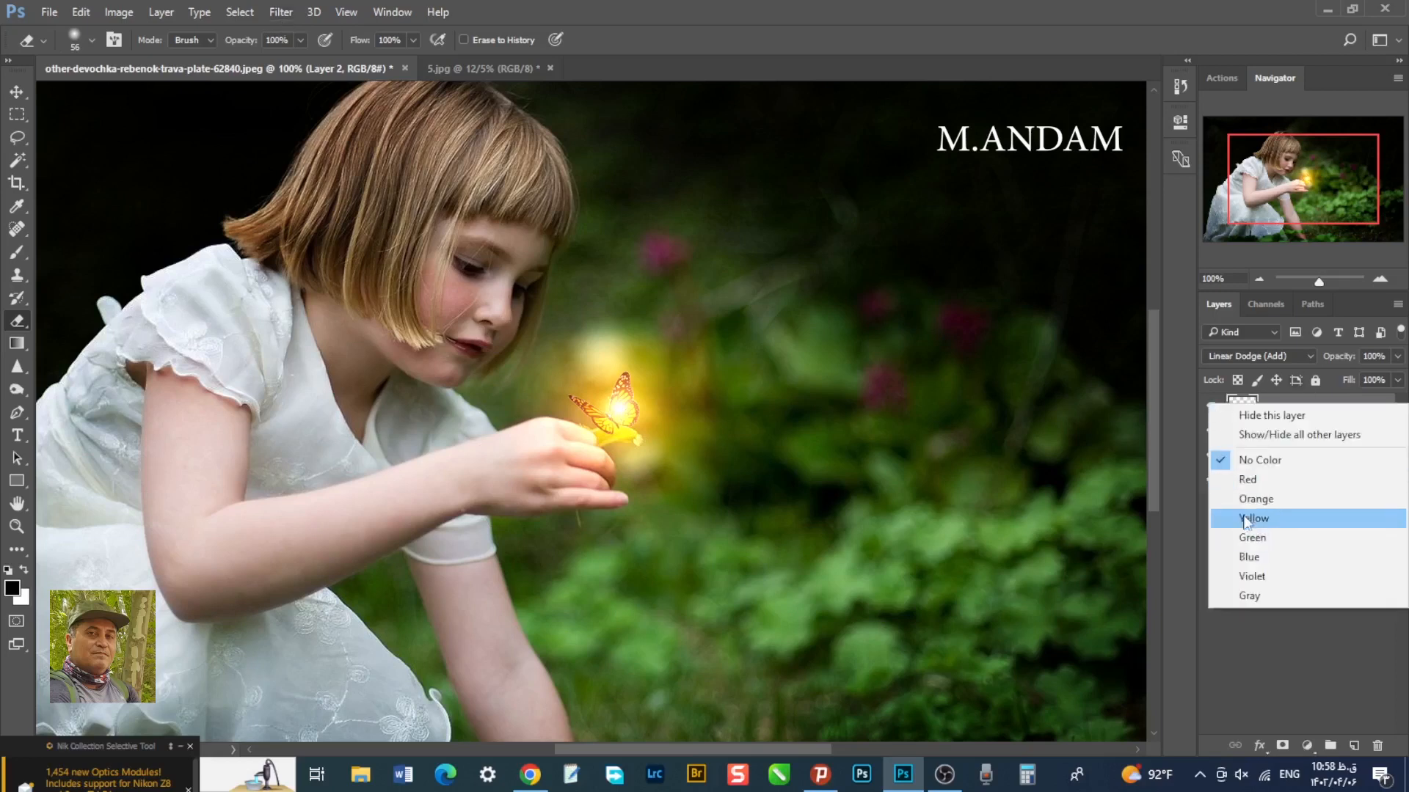
{"action": "left_click", "coordinate": [1240, 482]}
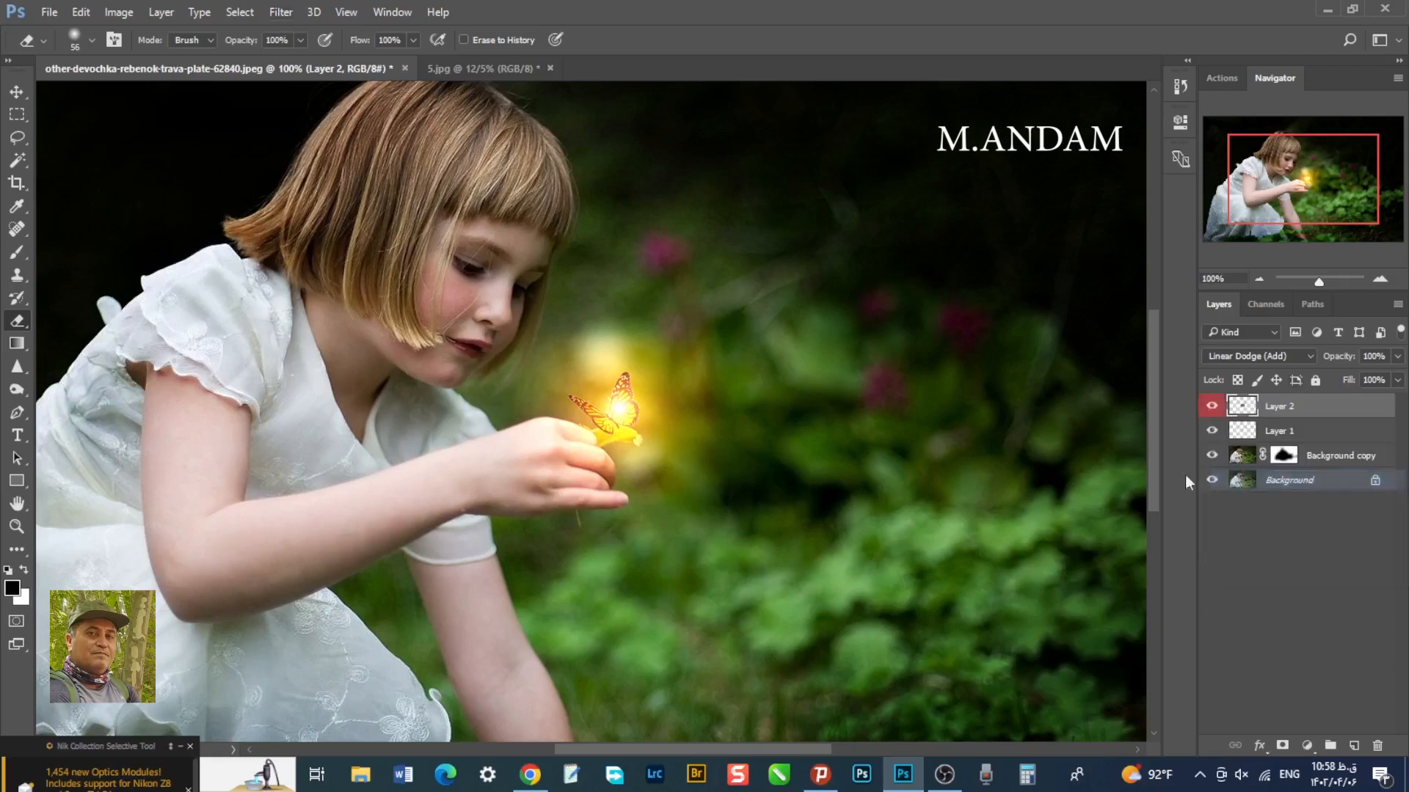
{"action": "left_click", "coordinate": [288, 11]}
{"action": "mouse_move", "coordinate": [345, 208]}
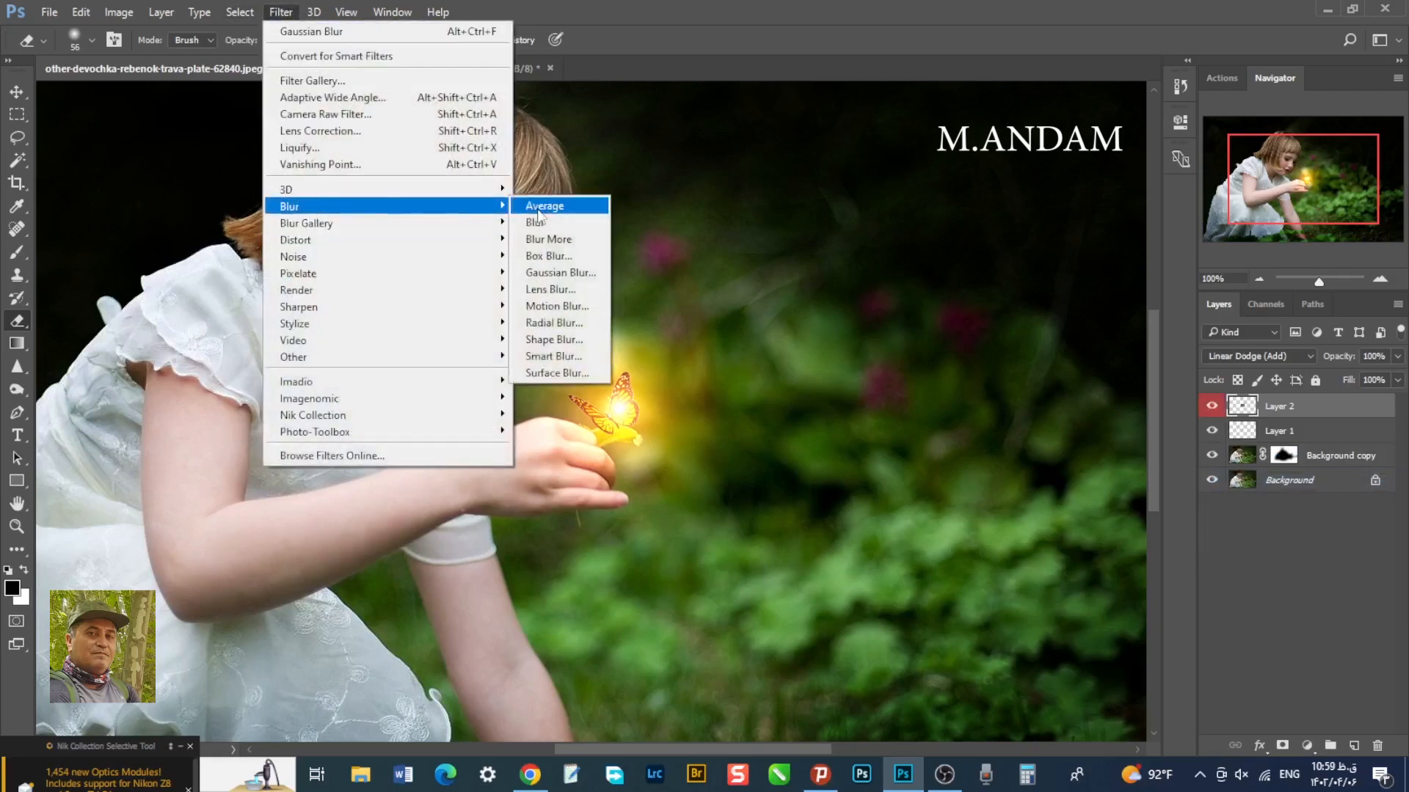
{"action": "left_click", "coordinate": [557, 272]}
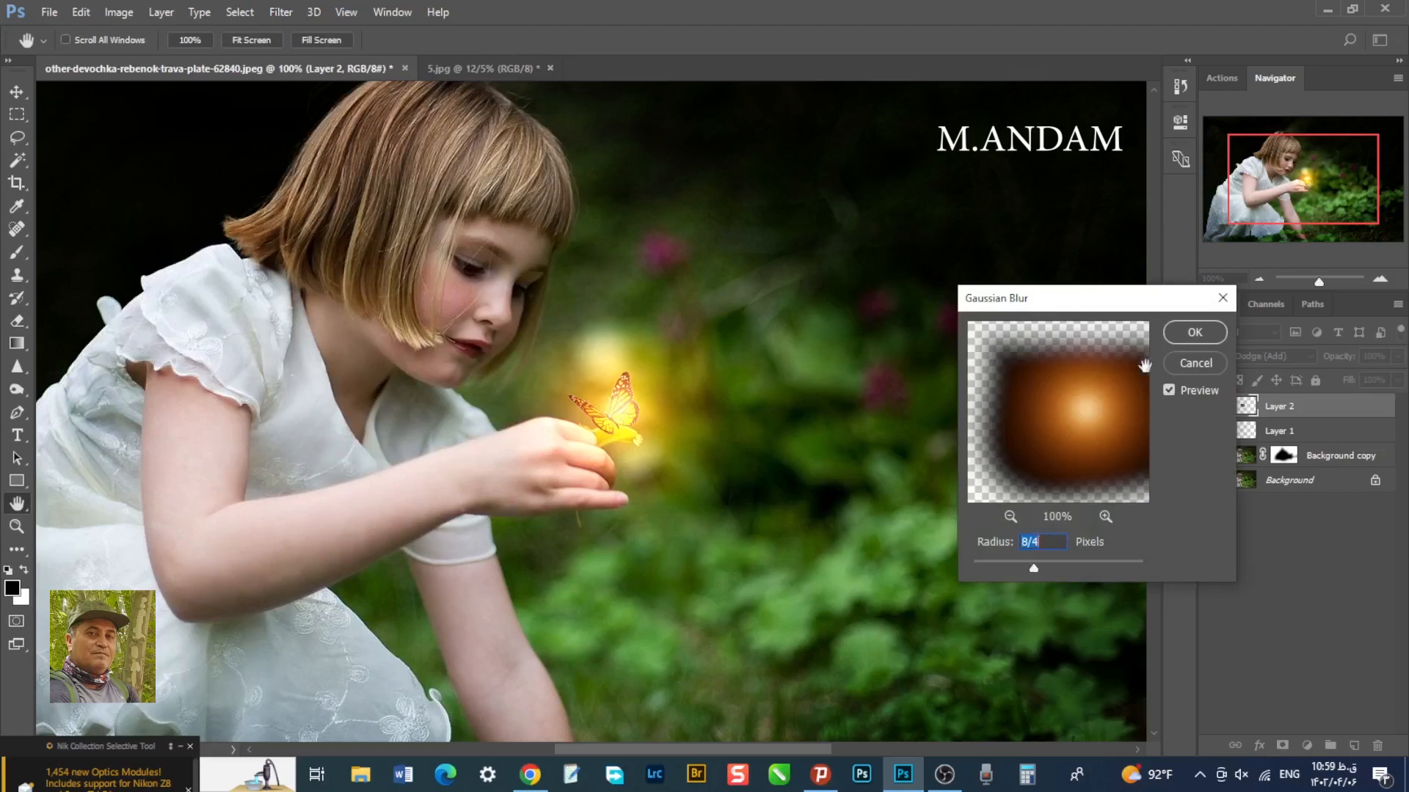
{"action": "left_click", "coordinate": [1184, 341]}
- Duplicate Layer 2, set the copy's blend mode to Screen and reduce its opacity to 48%
{"action": "left_click", "coordinate": [15, 92]}
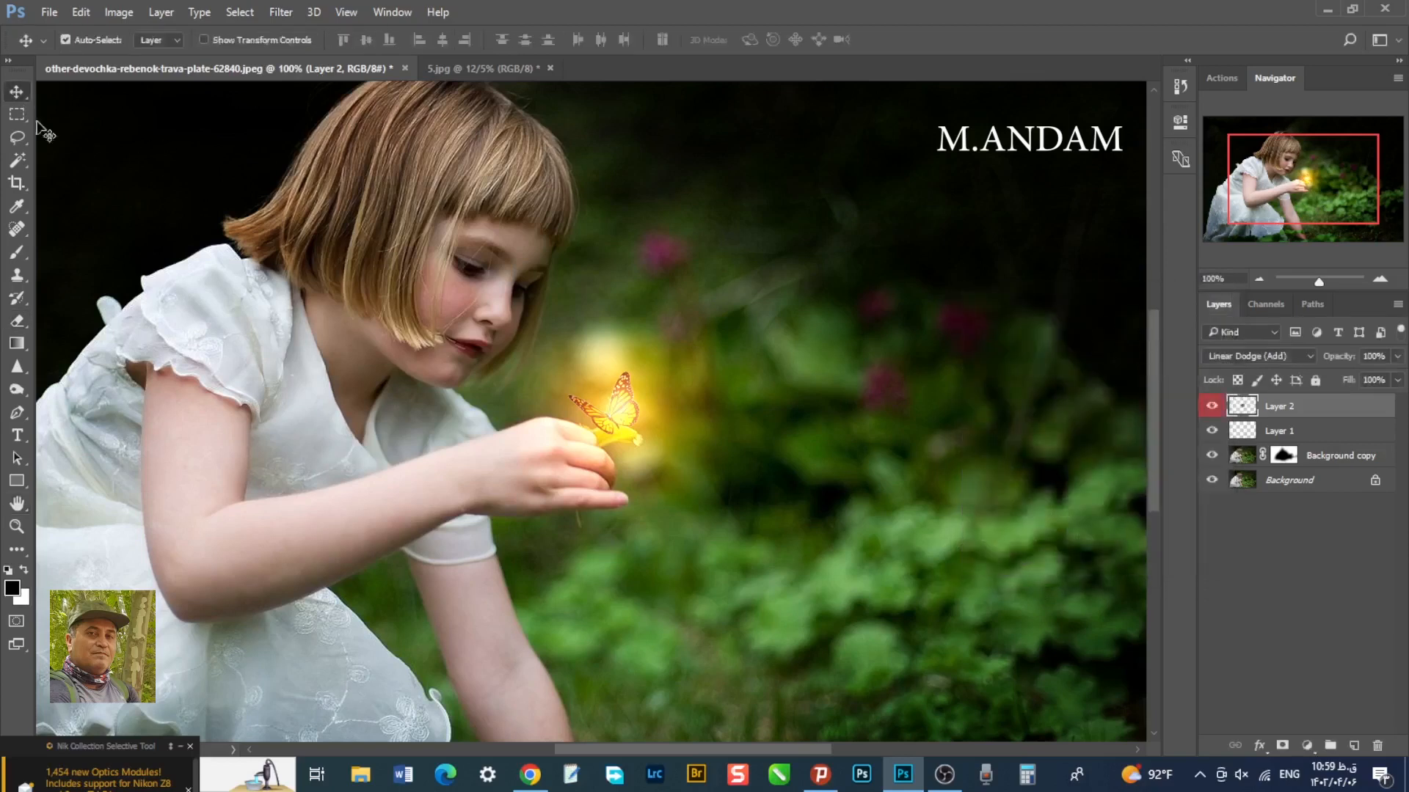
{"action": "left_click", "coordinate": [1259, 280]}
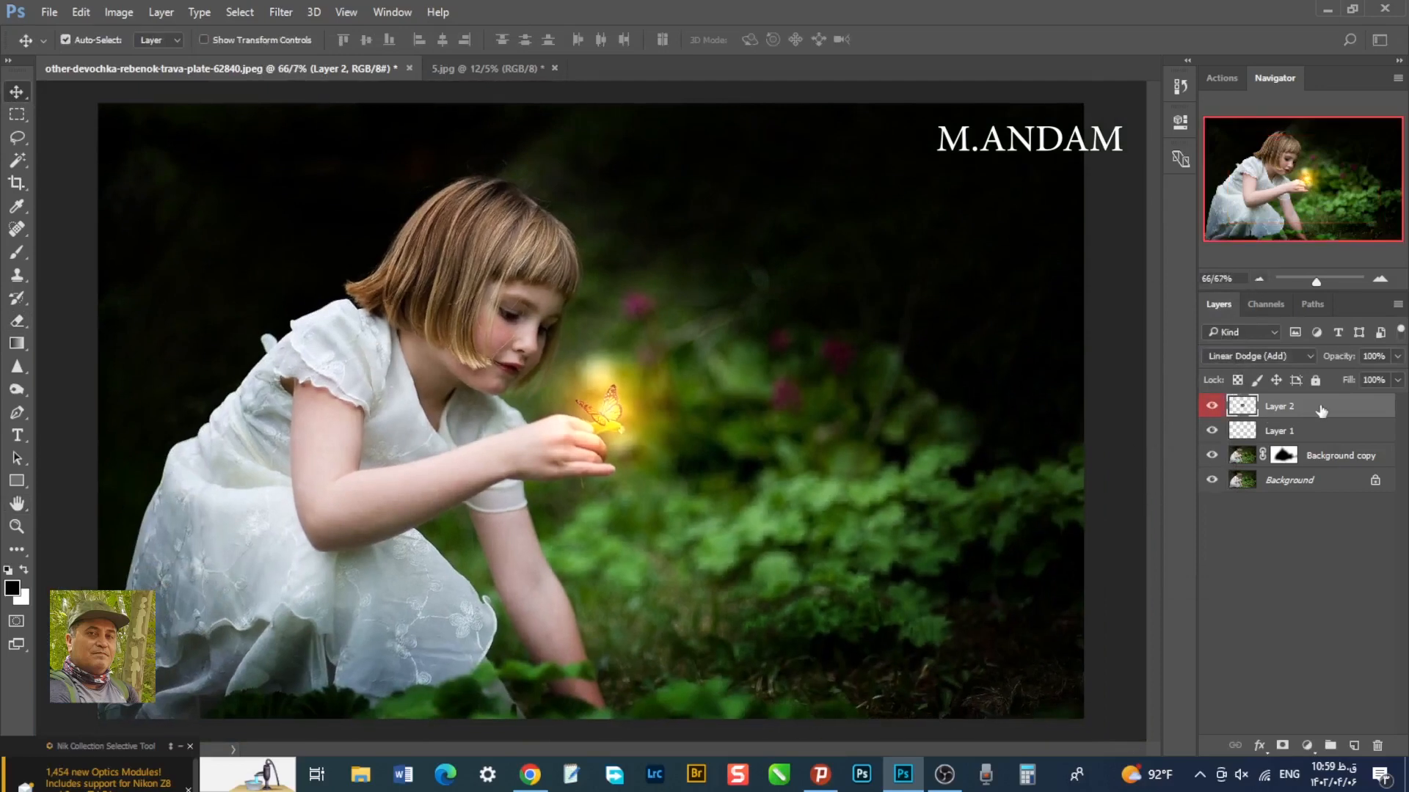
{"action": "left_click_drag", "start_coordinate": [1329, 410], "coordinate": [1353, 745]}
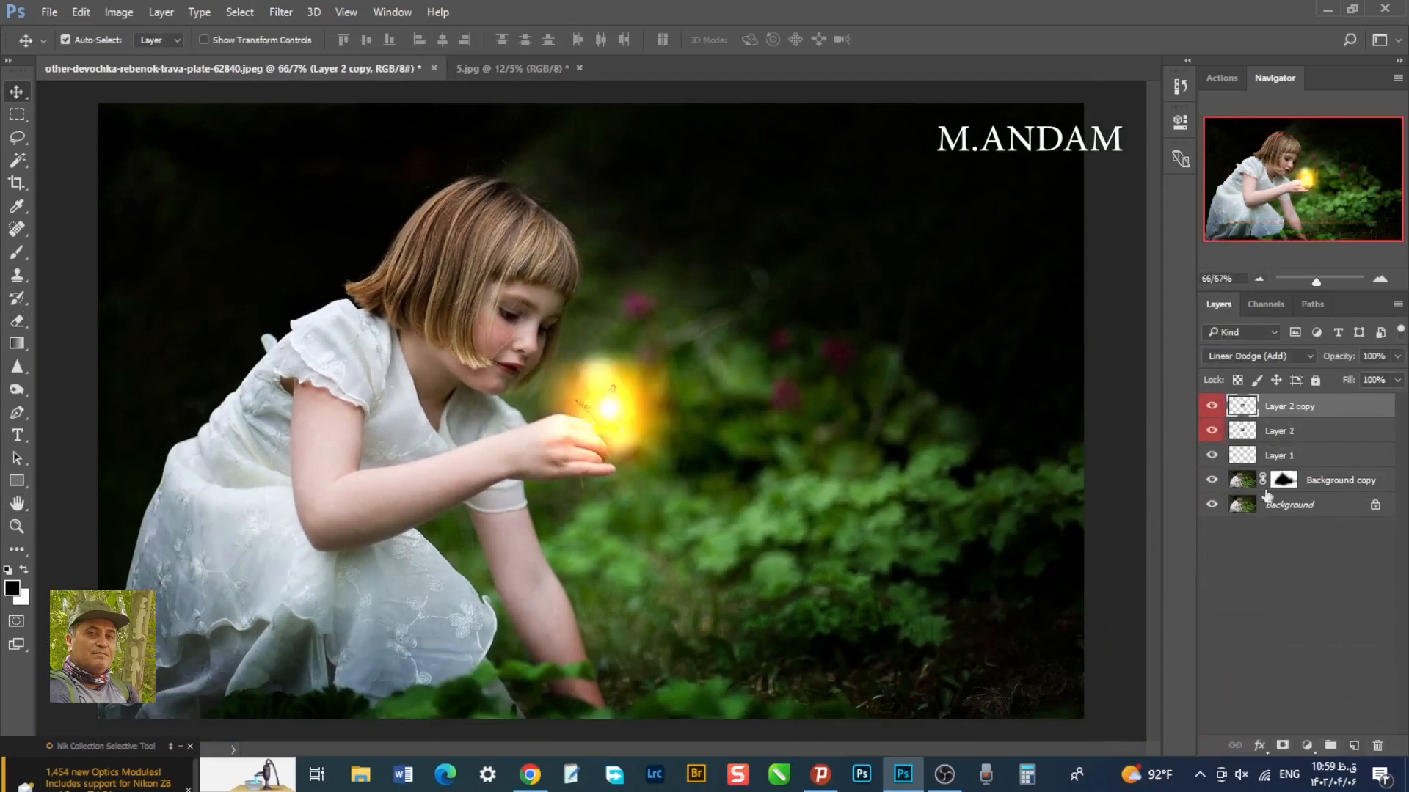
{"action": "left_click", "coordinate": [1250, 358]}
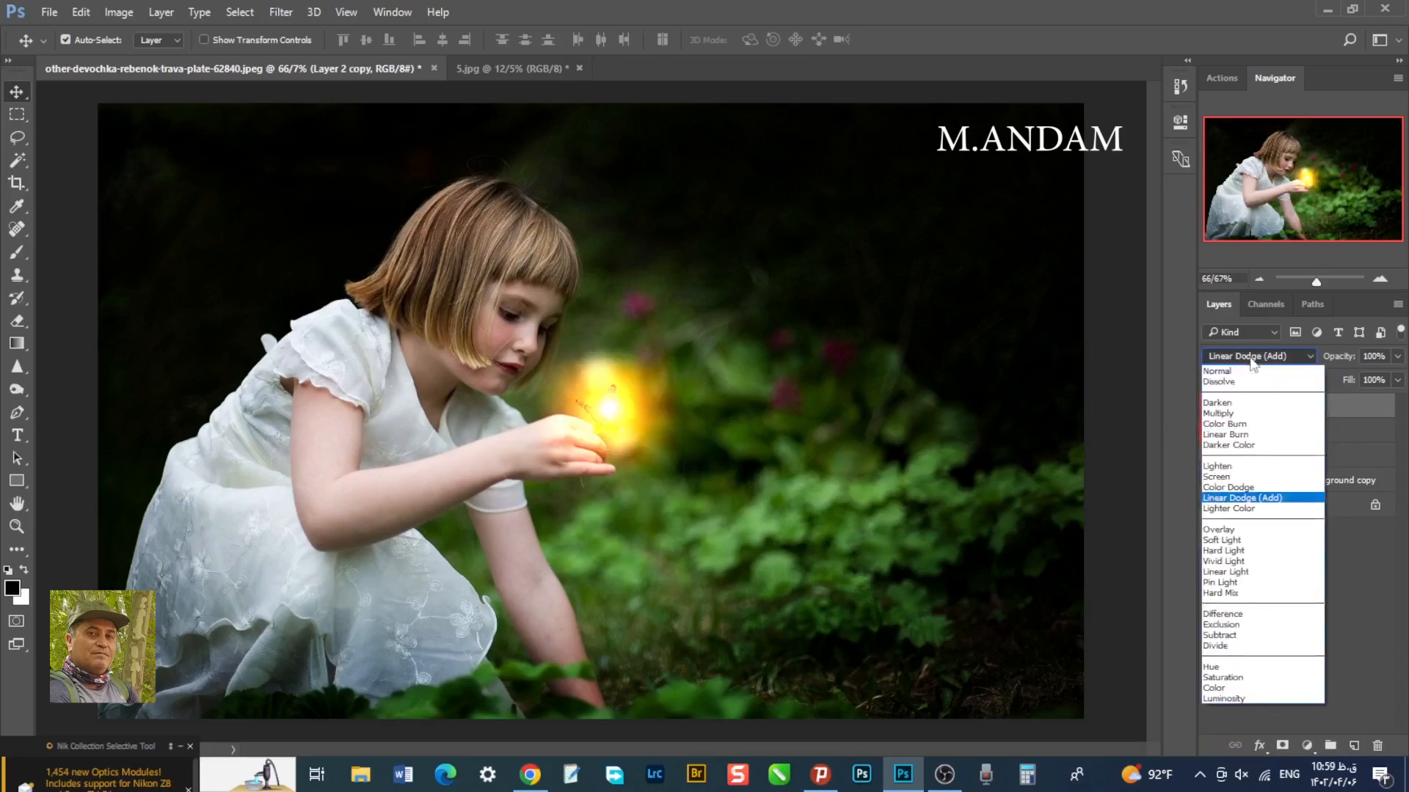
{"action": "left_click", "coordinate": [1245, 479]}
{"action": "left_click", "coordinate": [1398, 357]}
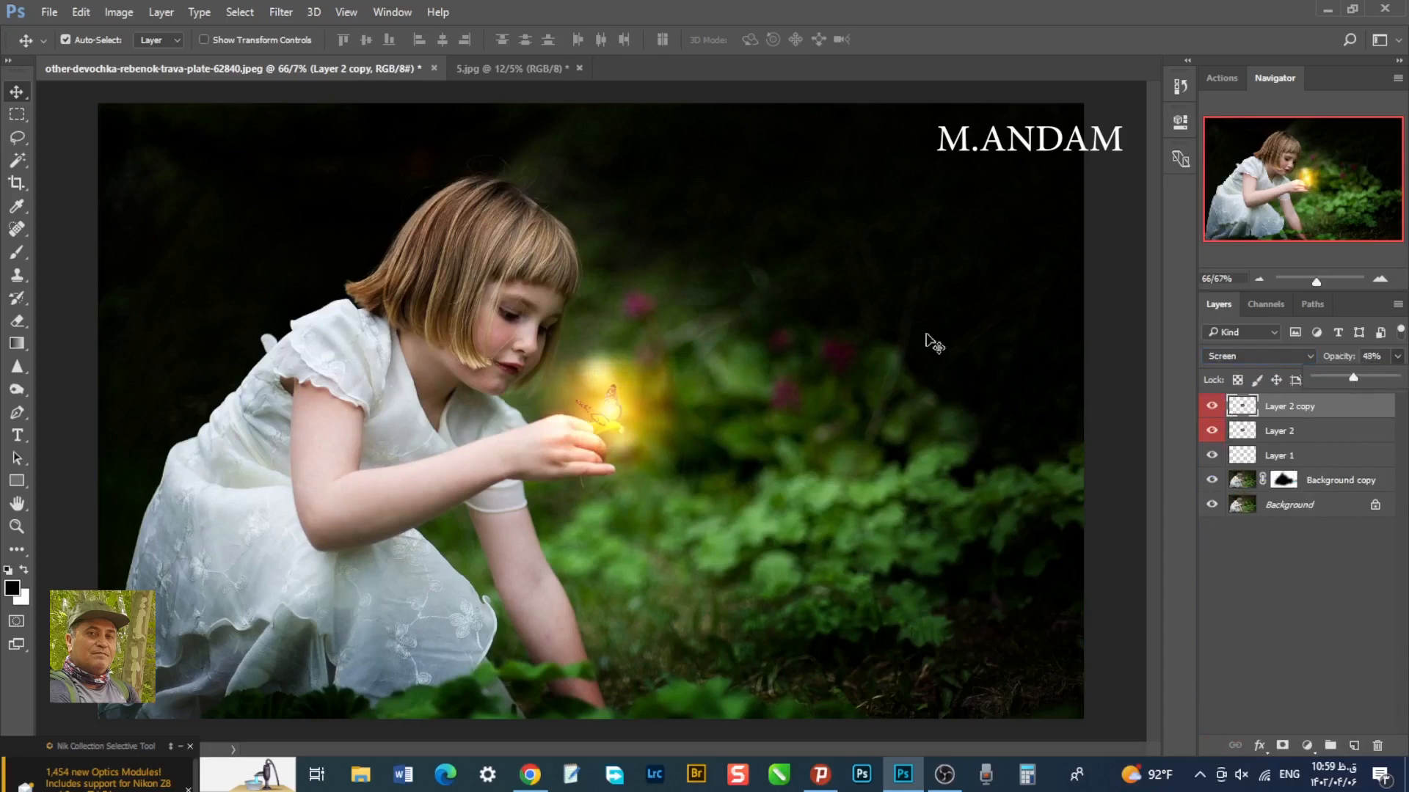
- Enlarge the Layer 2 copy glow to about 175%, keep it centred on the butterfly, and apply the transform
{"action": "left_click", "coordinate": [204, 40]}
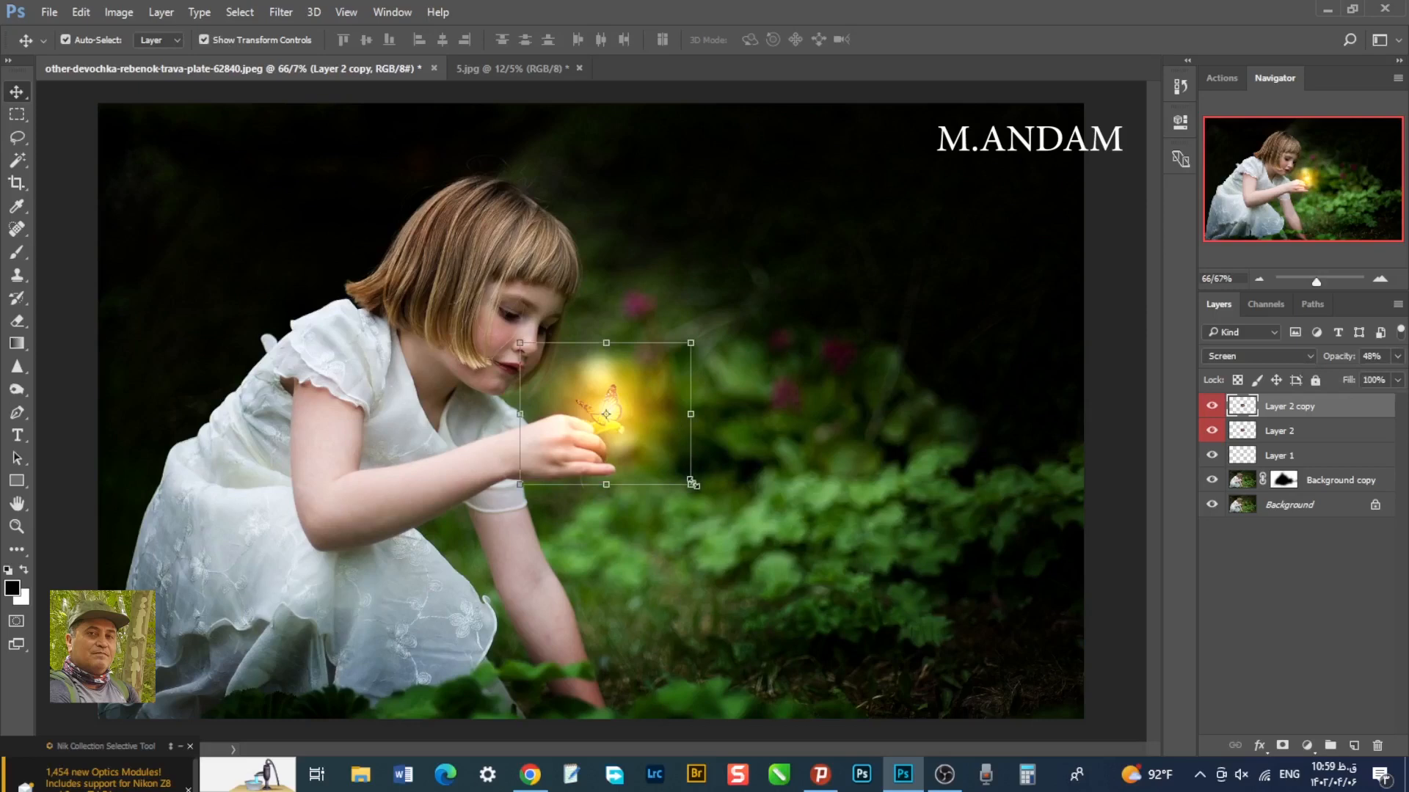
{"action": "left_click_drag", "start_coordinate": [690, 483], "coordinate": [615, 403]}
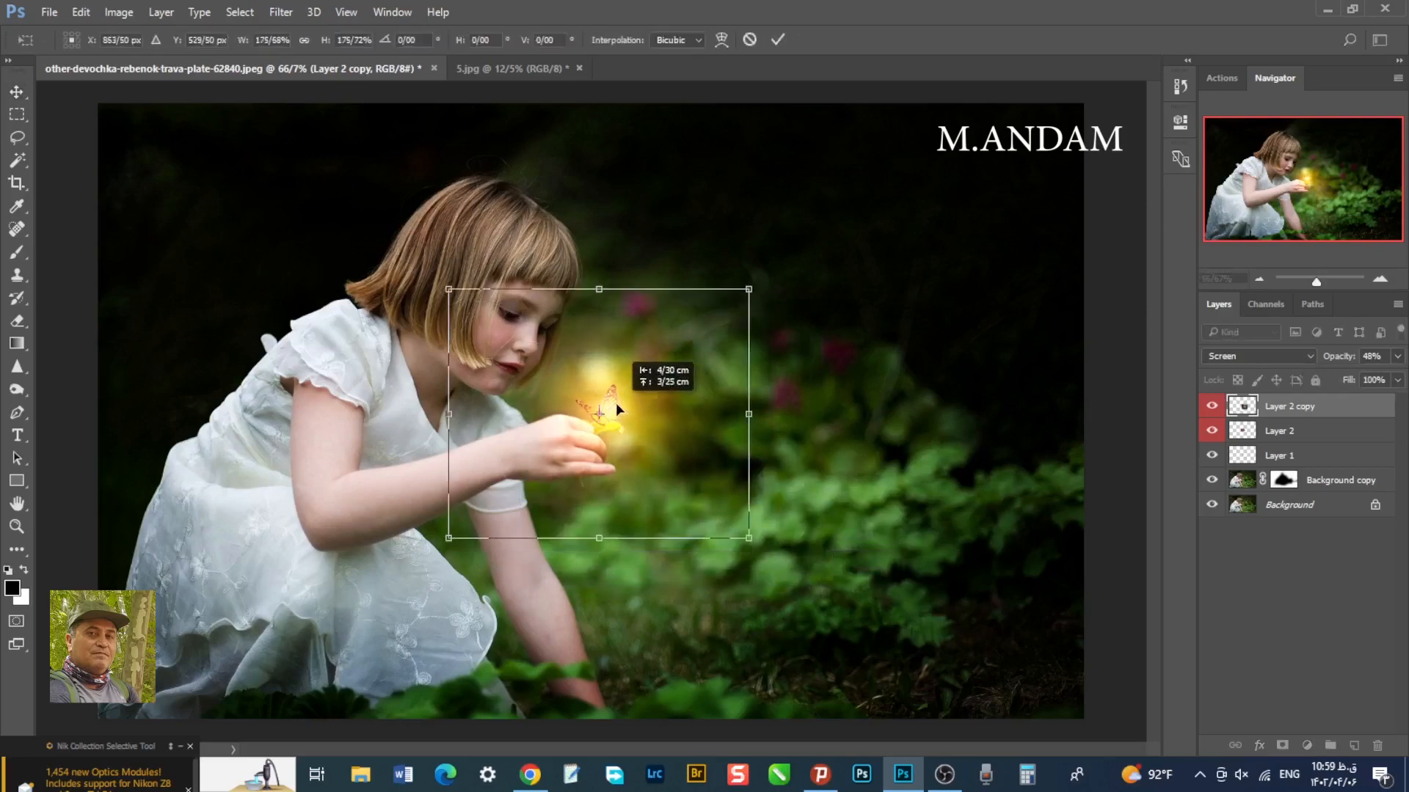
{"action": "left_click", "coordinate": [778, 40]}
{"action": "left_click", "coordinate": [896, 299]}
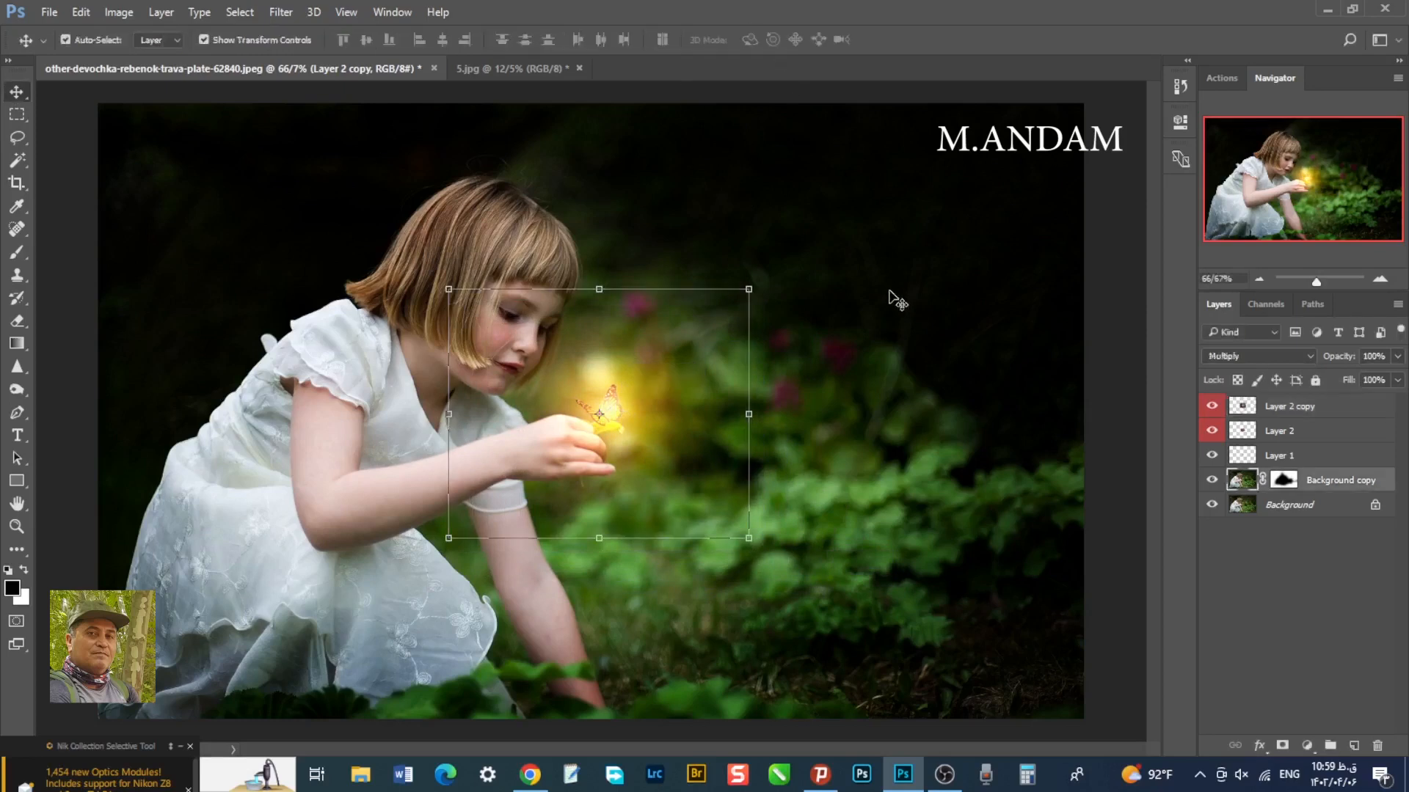
{"action": "left_click", "coordinate": [1256, 282]}
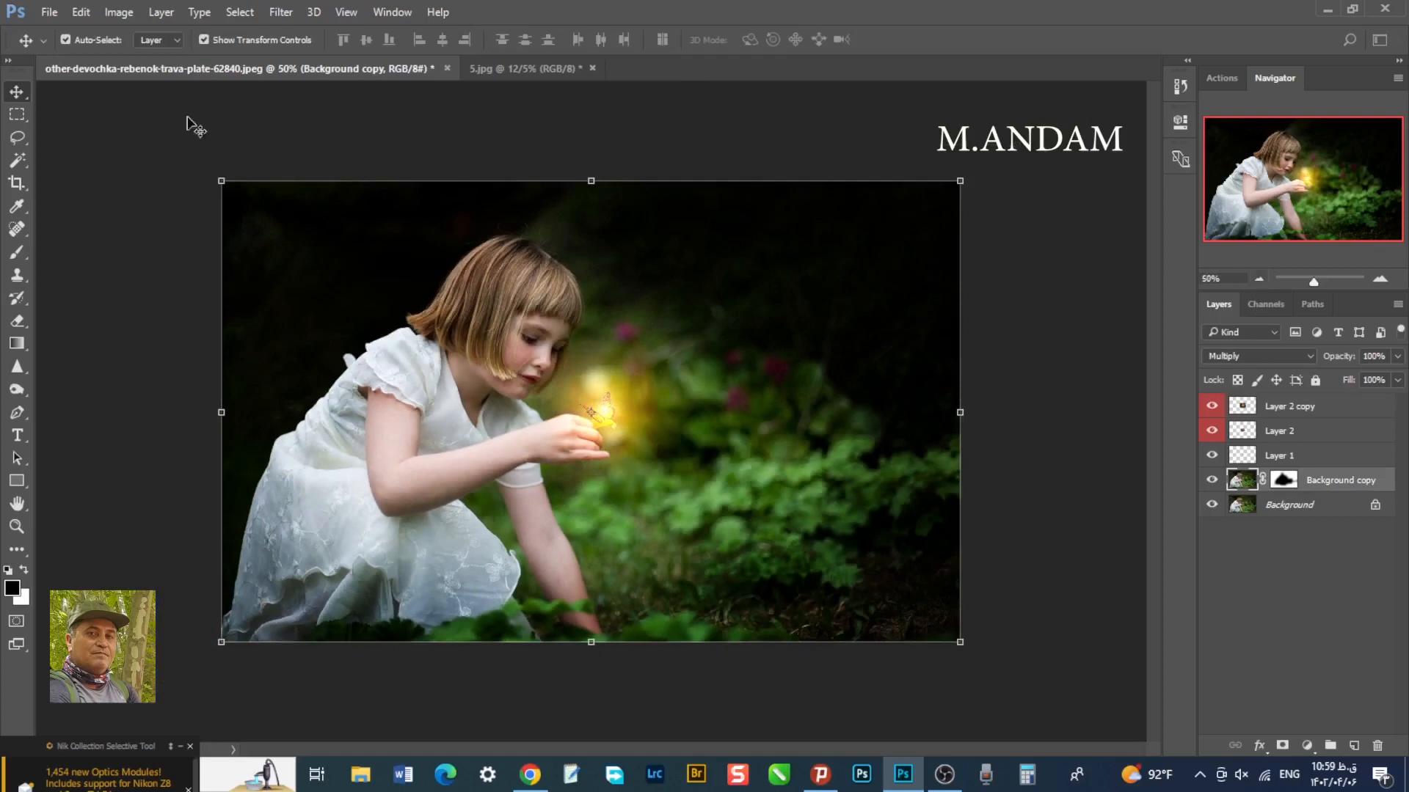
{"action": "left_click", "coordinate": [203, 40]}
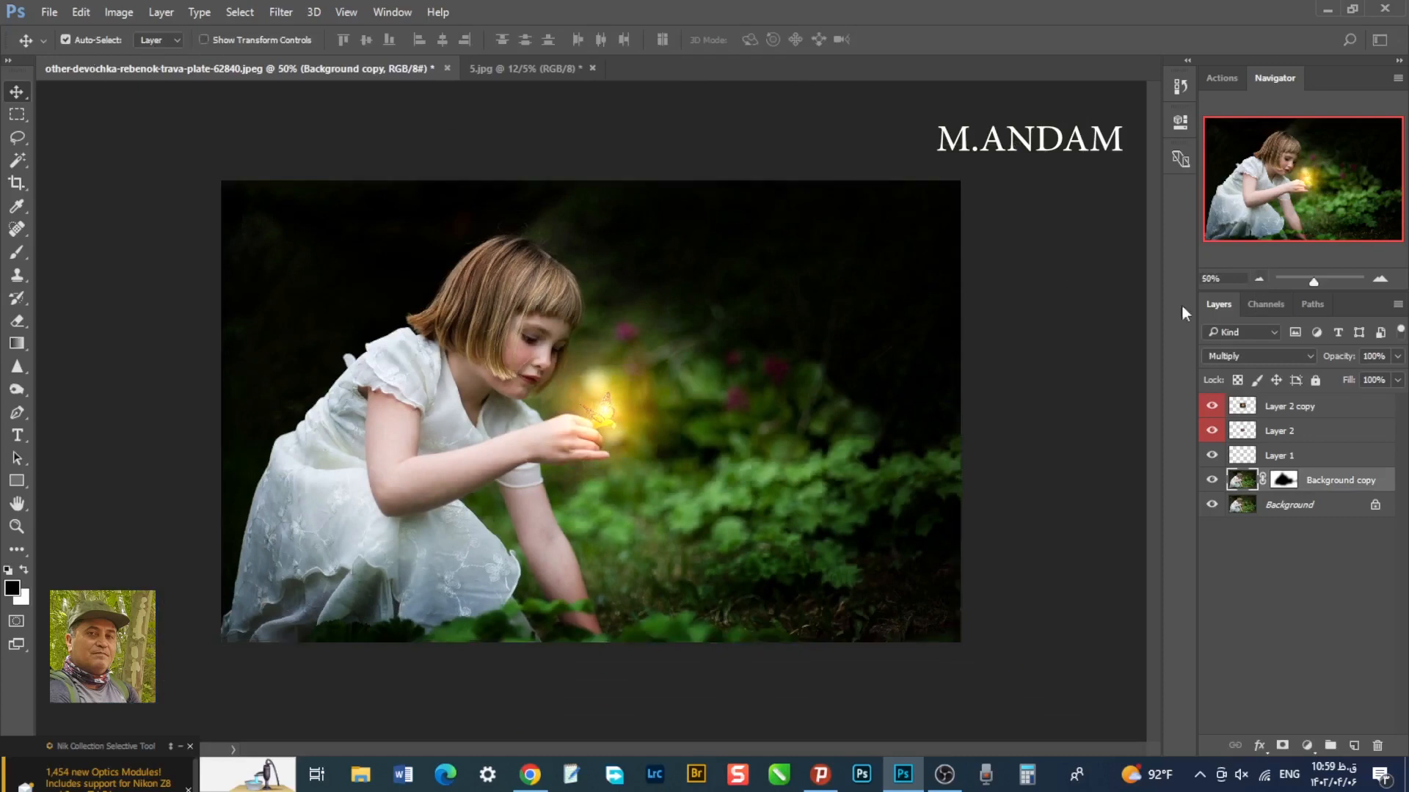
- Create a new empty layer above Layer 2 copy and label it green
{"action": "left_click", "coordinate": [1379, 280]}
{"action": "left_click", "coordinate": [1379, 280]}
{"action": "left_click_drag", "start_coordinate": [1301, 214], "coordinate": [1294, 199]}
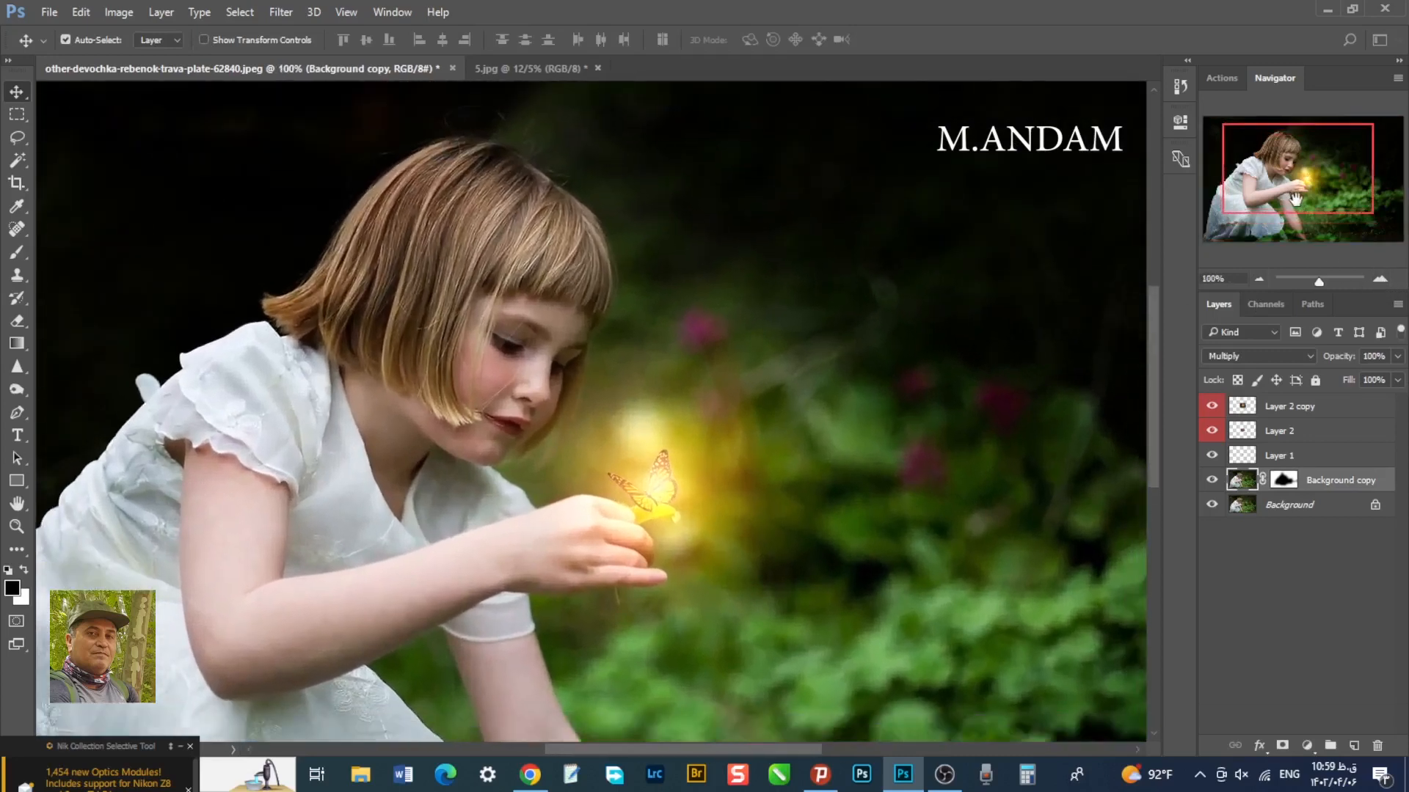
{"action": "left_click", "coordinate": [1366, 411]}
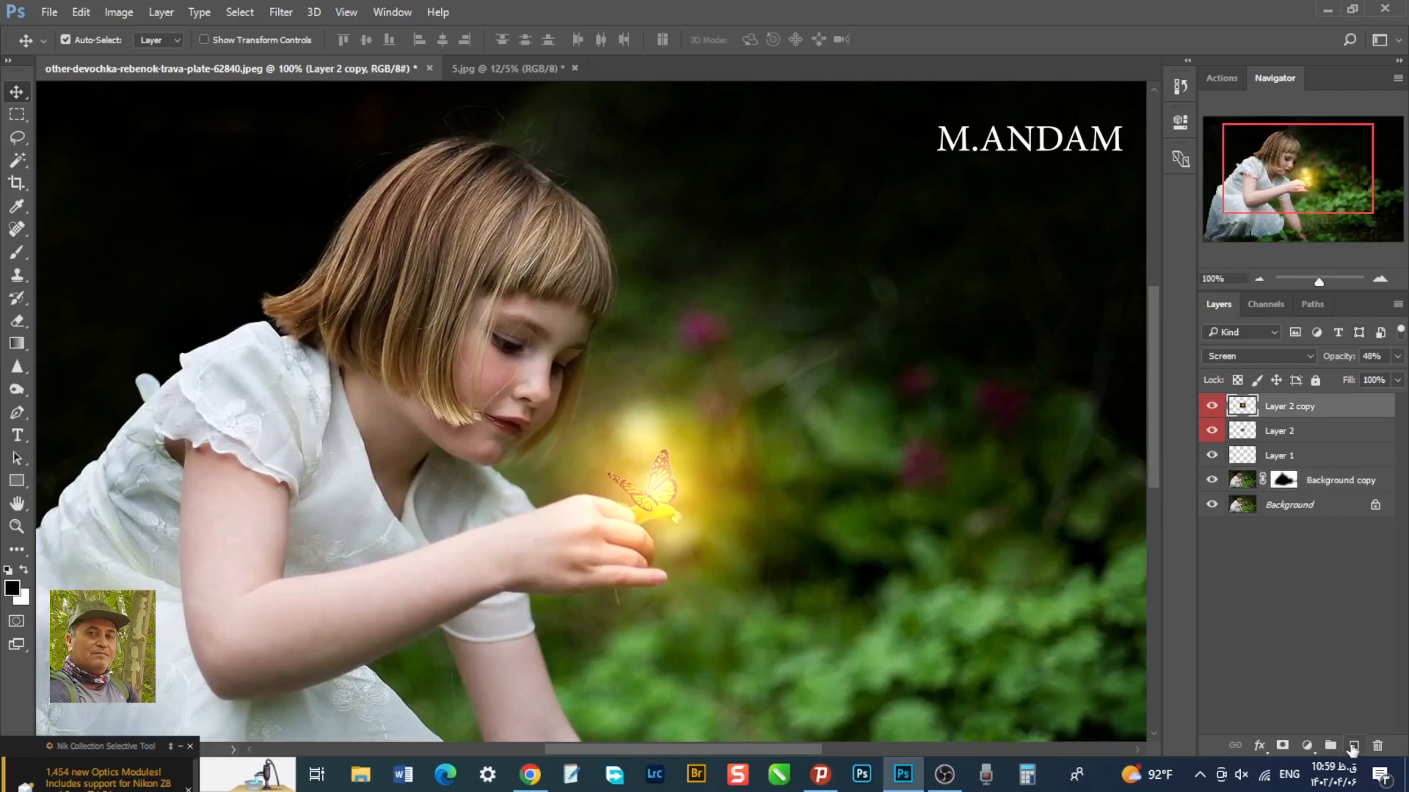
{"action": "left_click", "coordinate": [1352, 746]}
{"action": "right_click", "coordinate": [1211, 413]}
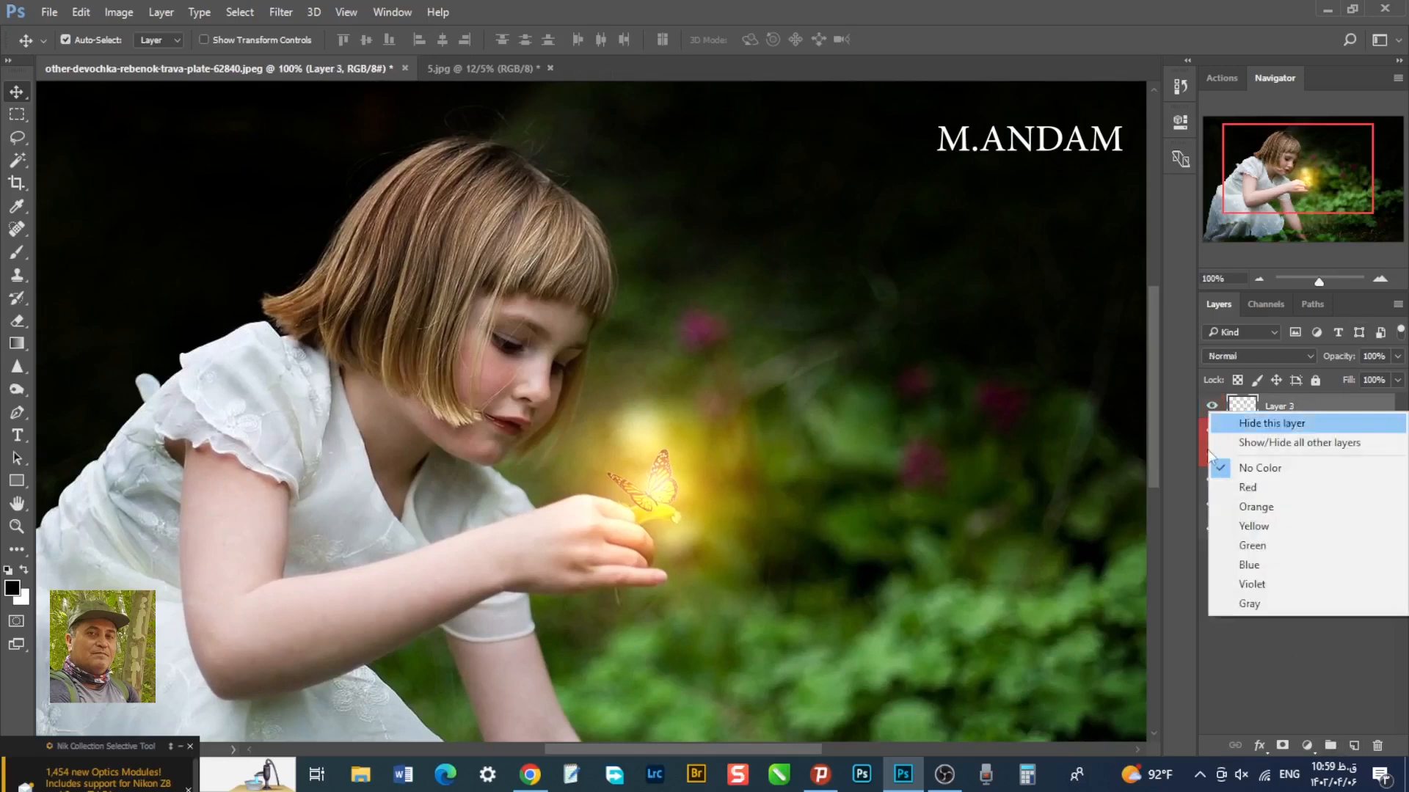
{"action": "left_click", "coordinate": [1247, 544]}
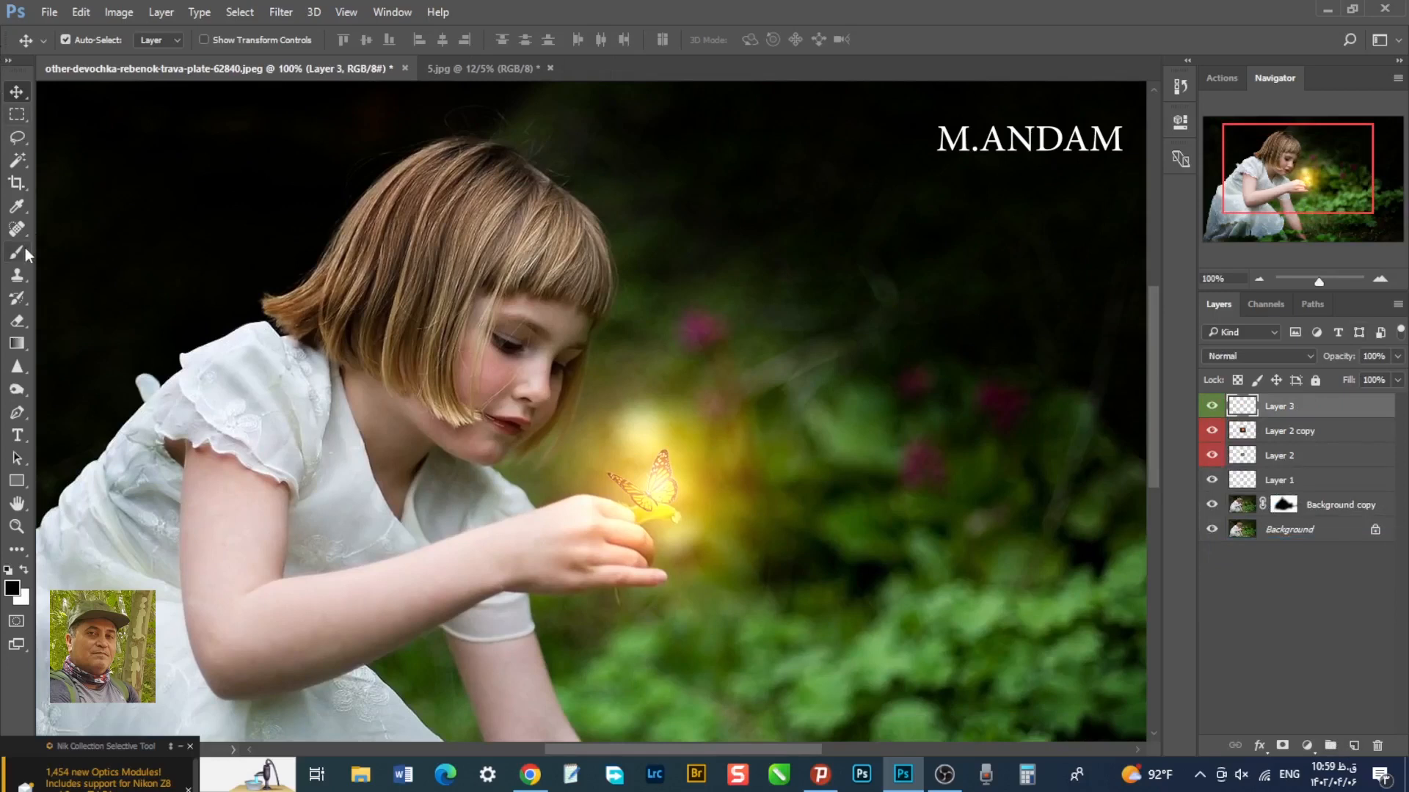
- Sample the golden yellow of the glow around the butterfly as the foreground colour for the Brush tool
{"action": "left_click", "coordinate": [19, 211]}
{"action": "left_click", "coordinate": [646, 455]}
{"action": "left_click", "coordinate": [697, 495]}
{"action": "left_click", "coordinate": [16, 252]}
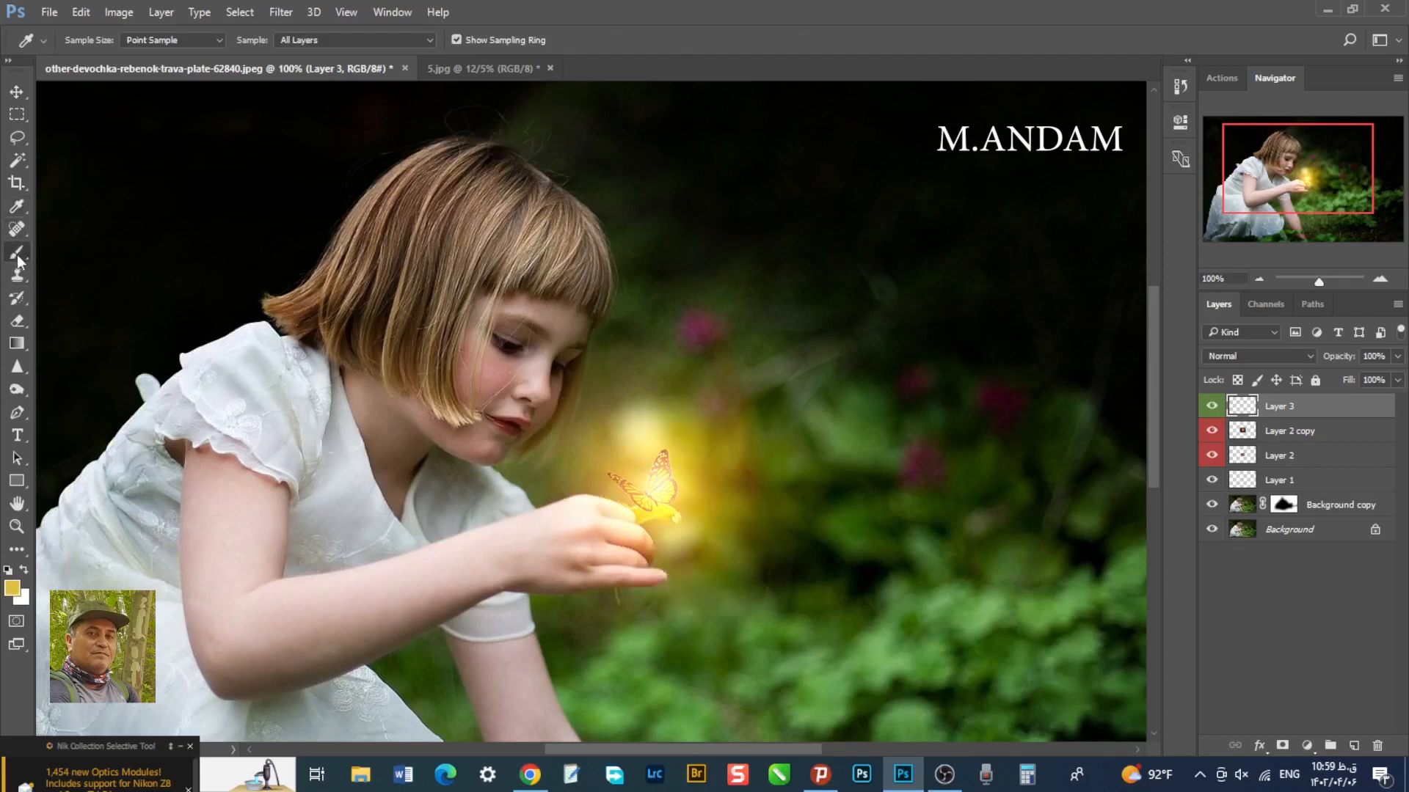
- Try painting the golden colour over the girl's face with the brush flow at 30%, and undo the stroke
{"action": "left_click", "coordinate": [480, 41]}
{"action": "left_click", "coordinate": [505, 64]}
{"action": "left_click_drag", "start_coordinate": [566, 339], "coordinate": [440, 409]}
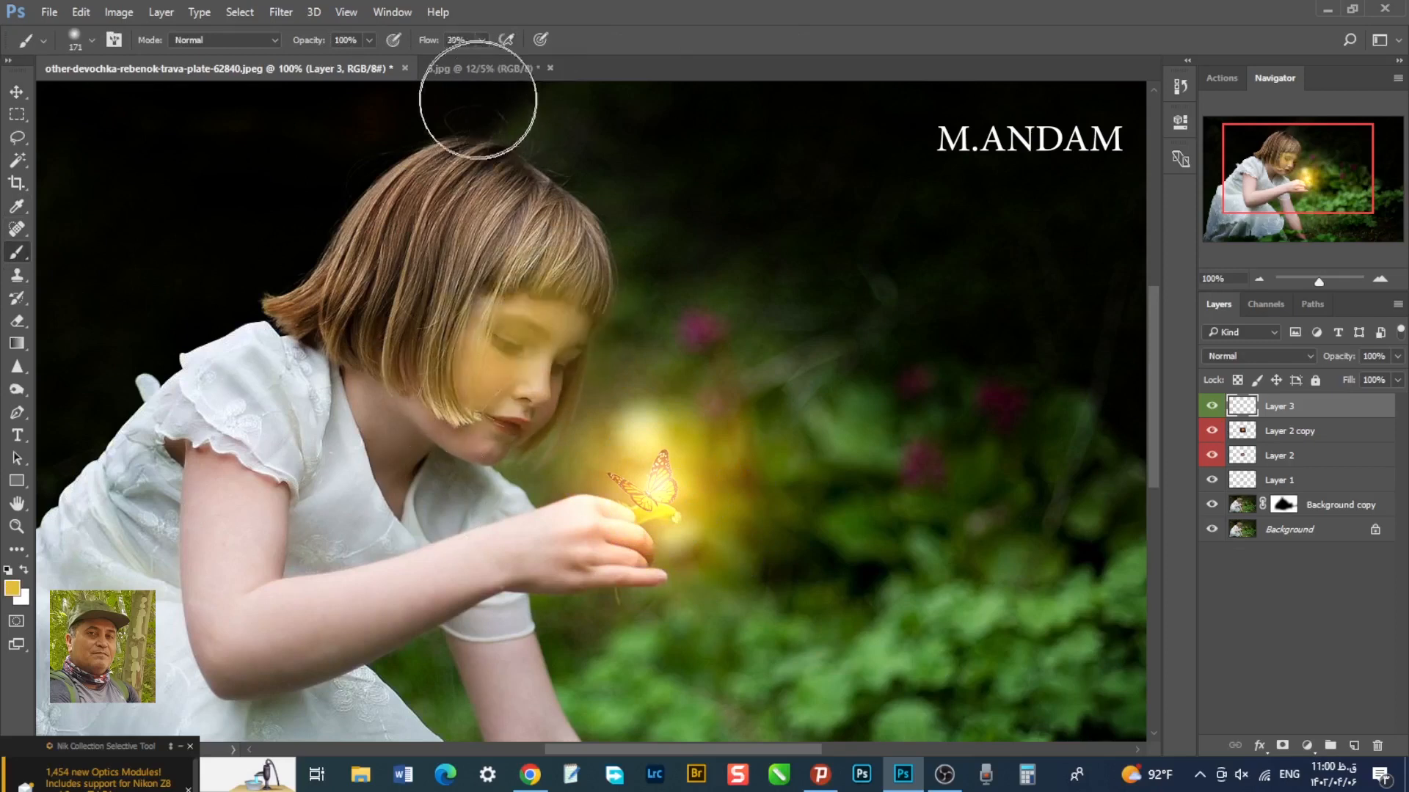
{"action": "key", "text": "ctrl+z"}
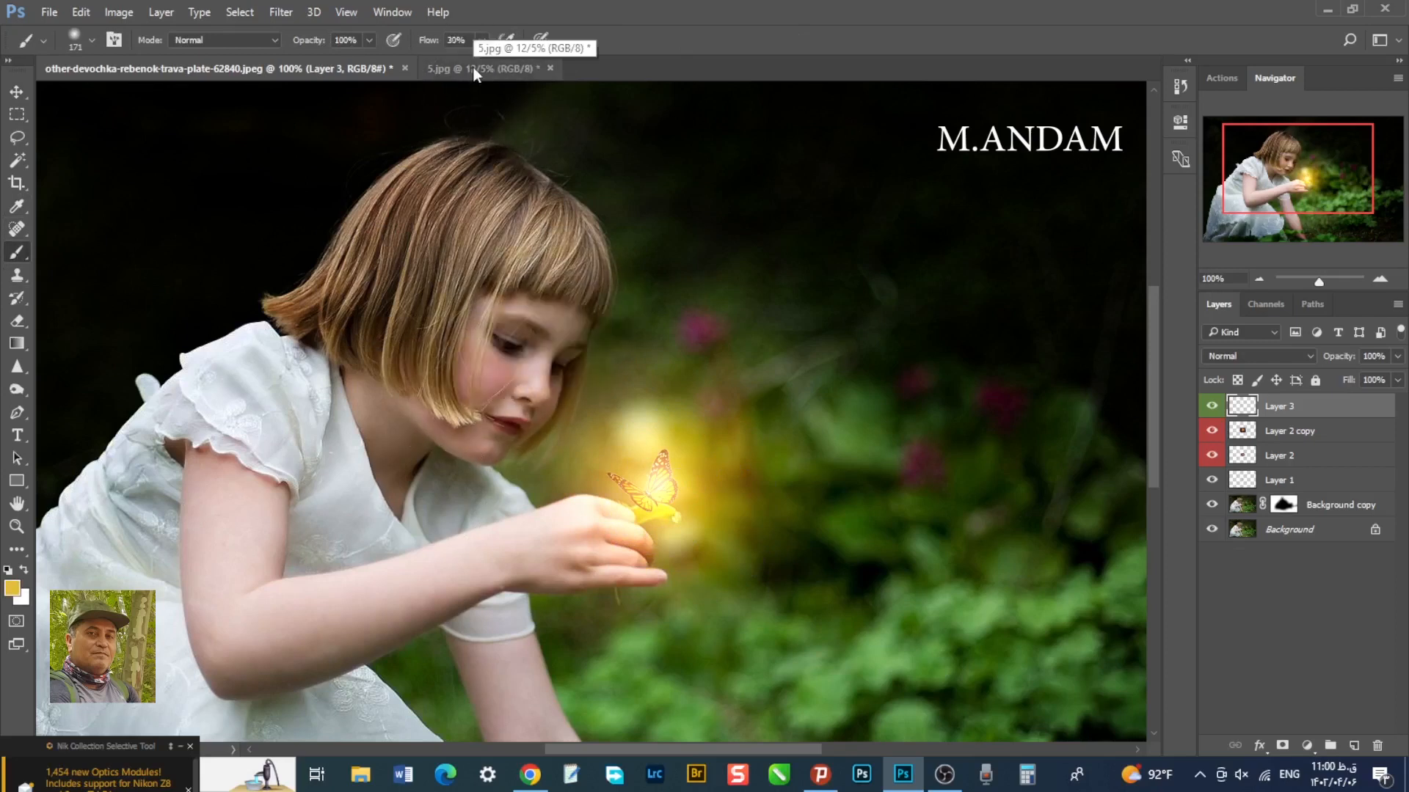
- Paint golden light over the girl's hair and face on Layer 3 with brush flow 100% and opacity 18%
{"action": "left_click", "coordinate": [481, 41]}
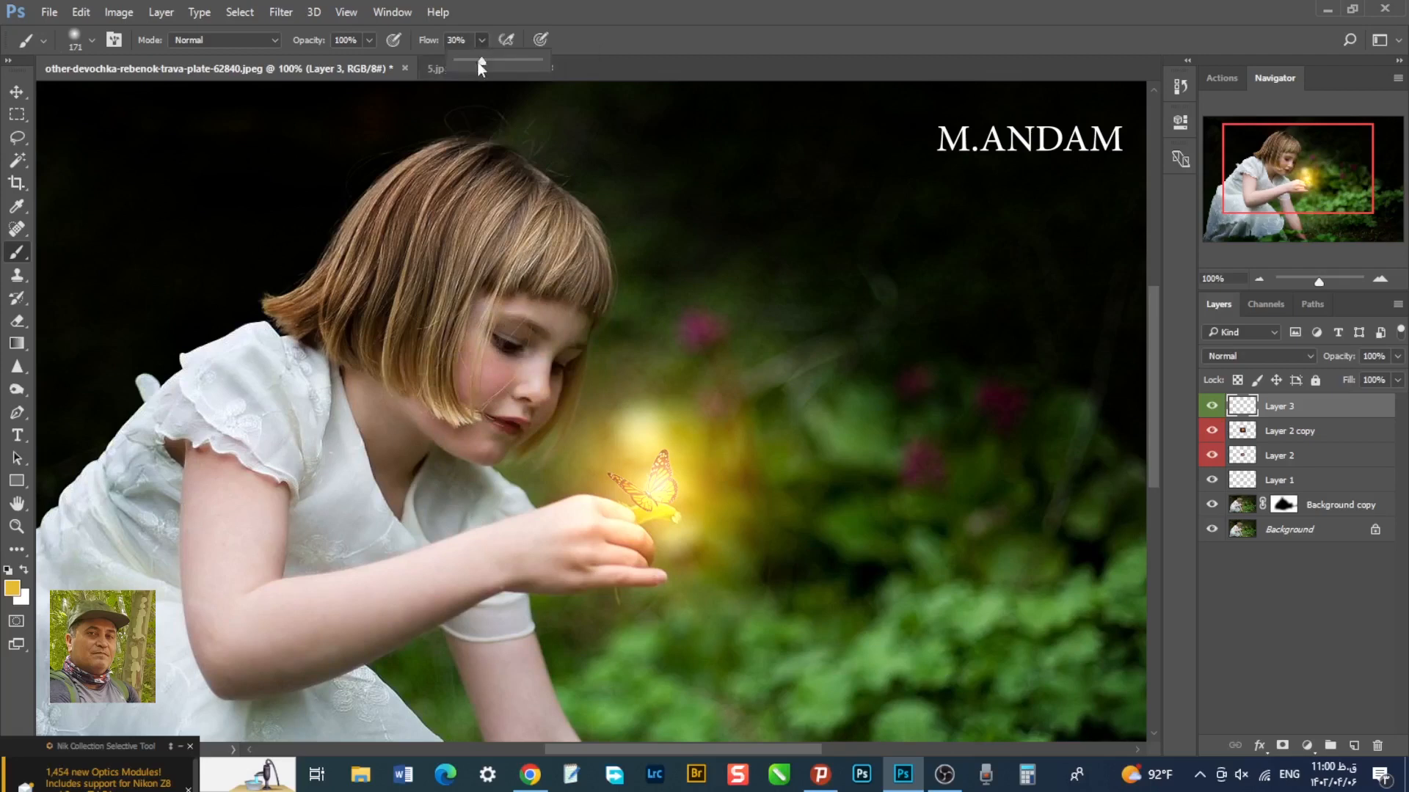
{"action": "left_click", "coordinate": [369, 41]}
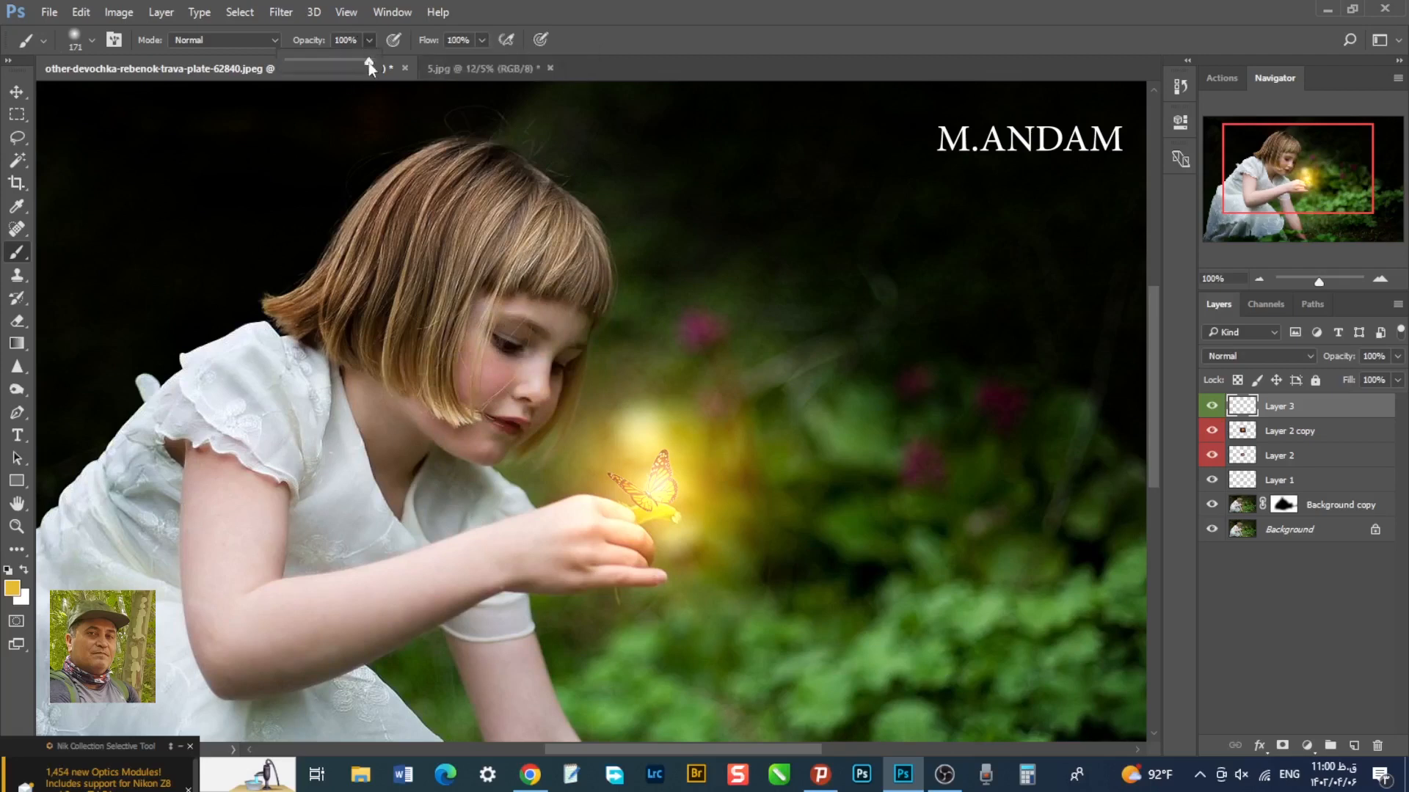
{"action": "left_click_drag", "start_coordinate": [302, 65], "coordinate": [304, 64]}
{"action": "mouse_move", "coordinate": [514, 264]}
{"action": "left_mouse_down"}
{"action": "mouse_move", "coordinate": [428, 429]}
{"action": "mouse_move", "coordinate": [474, 220]}
{"action": "mouse_move", "coordinate": [408, 460]}
{"action": "mouse_move", "coordinate": [414, 386]}
{"action": "mouse_move", "coordinate": [366, 481]}
{"action": "mouse_move", "coordinate": [415, 407]}
{"action": "left_mouse_up"}
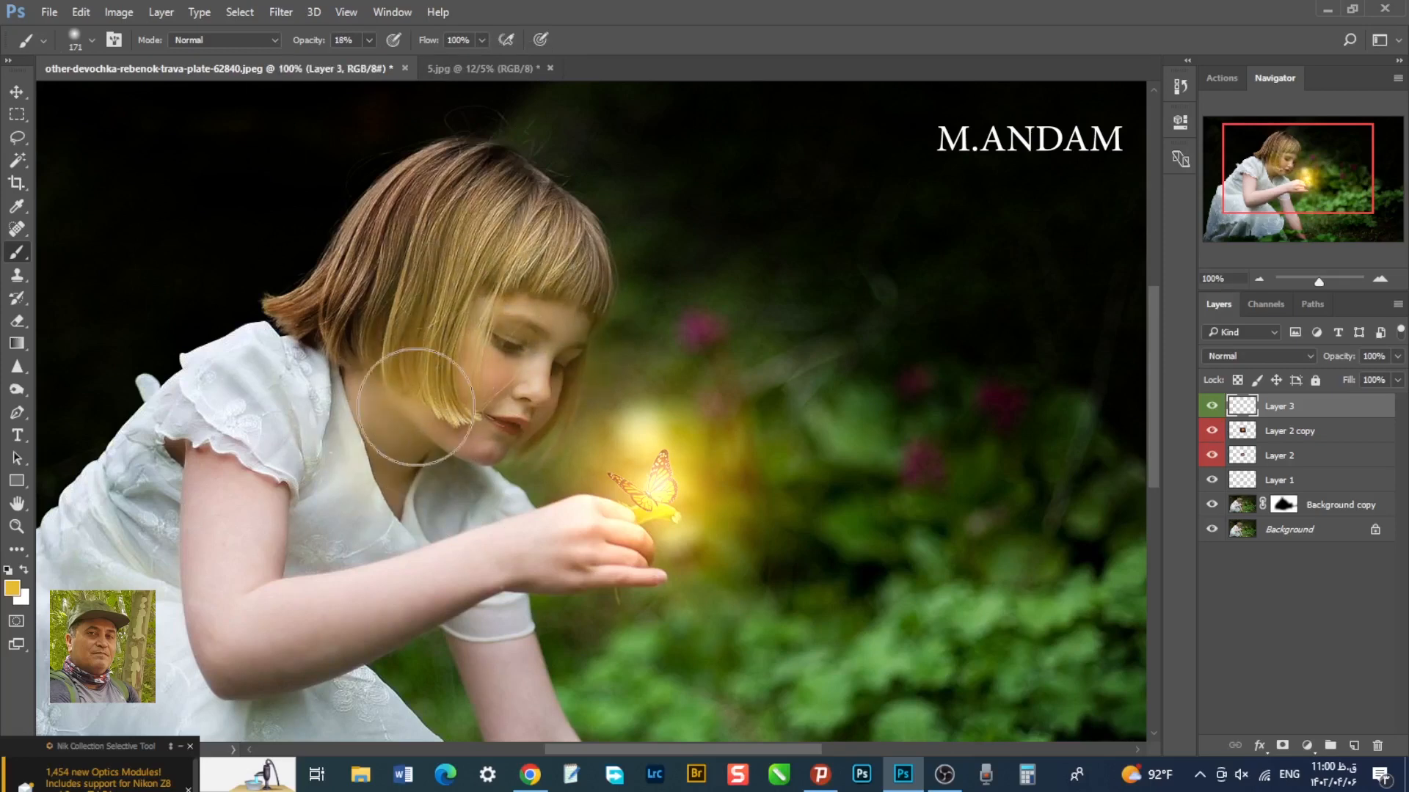
- Paint fainter golden light over the girl's neck, dress and forearm at 10% brush opacity, reducing the brush to 111 px
{"action": "left_click", "coordinate": [369, 41]}
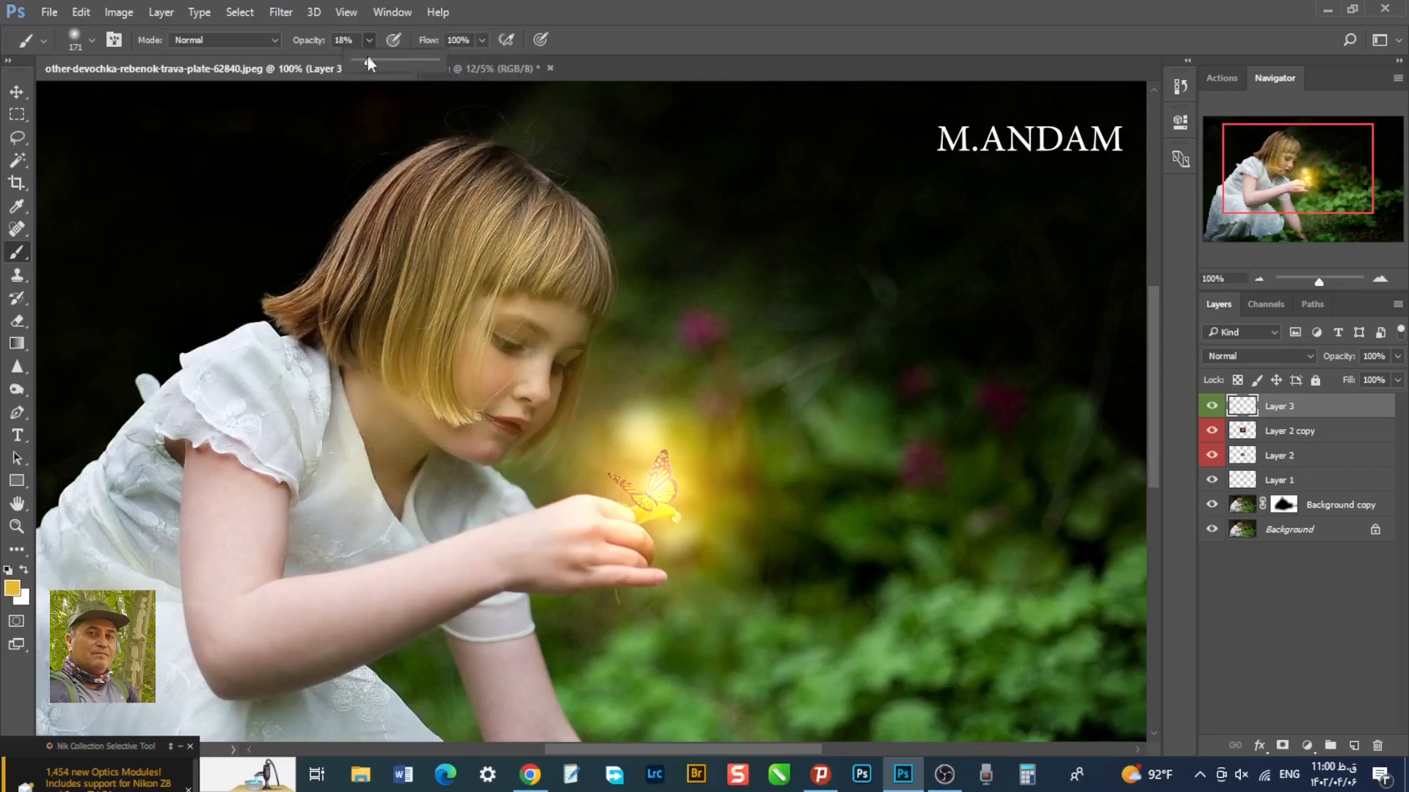
{"action": "left_click_drag", "start_coordinate": [361, 66], "coordinate": [363, 66]}
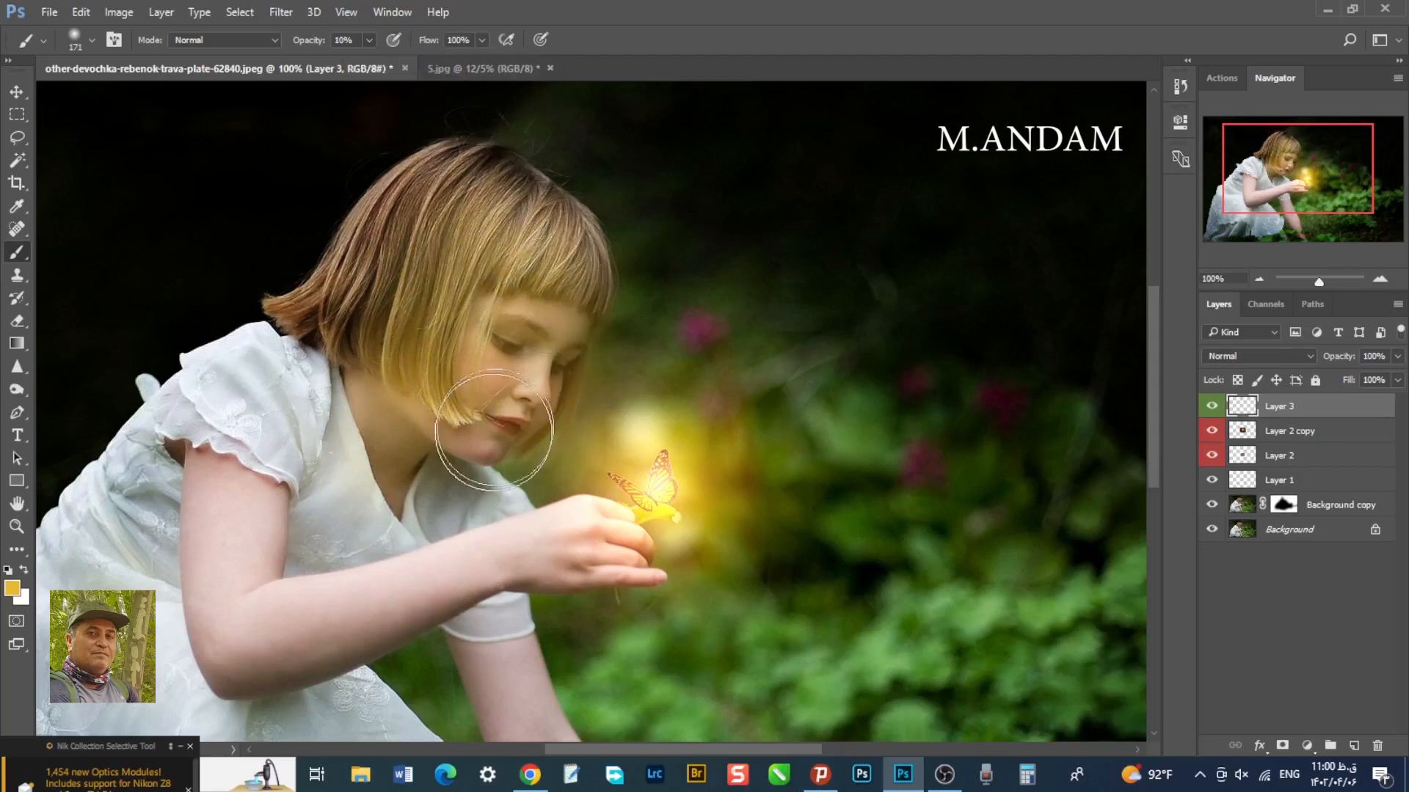
{"action": "mouse_move", "coordinate": [385, 495]}
{"action": "left_mouse_down"}
{"action": "mouse_move", "coordinate": [295, 473]}
{"action": "mouse_move", "coordinate": [296, 440]}
{"action": "mouse_move", "coordinate": [292, 512]}
{"action": "mouse_move", "coordinate": [335, 577]}
{"action": "mouse_move", "coordinate": [338, 493]}
{"action": "mouse_move", "coordinate": [303, 531]}
{"action": "mouse_move", "coordinate": [409, 526]}
{"action": "left_mouse_up"}
{"action": "right_click", "coordinate": [409, 502]}
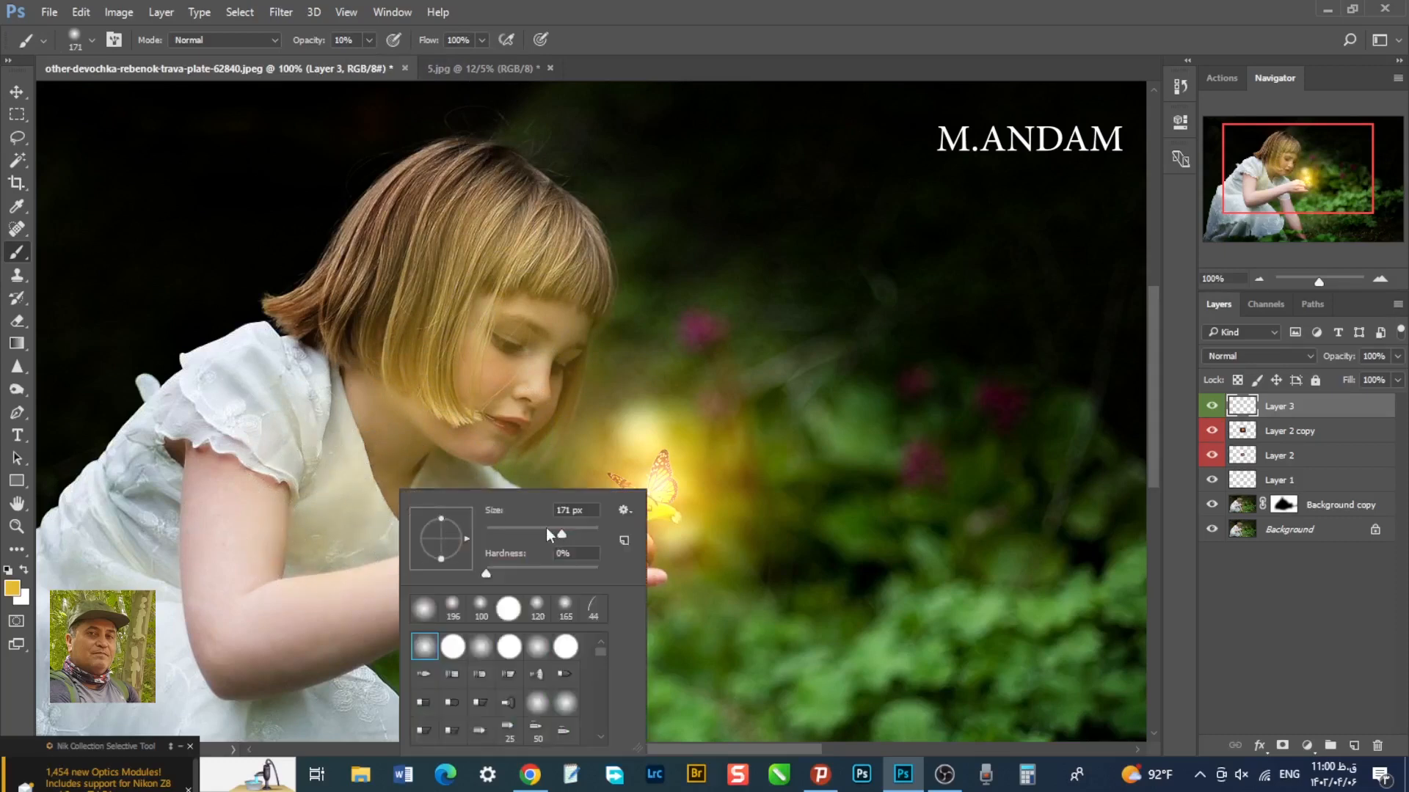
{"action": "key", "text": "Return"}
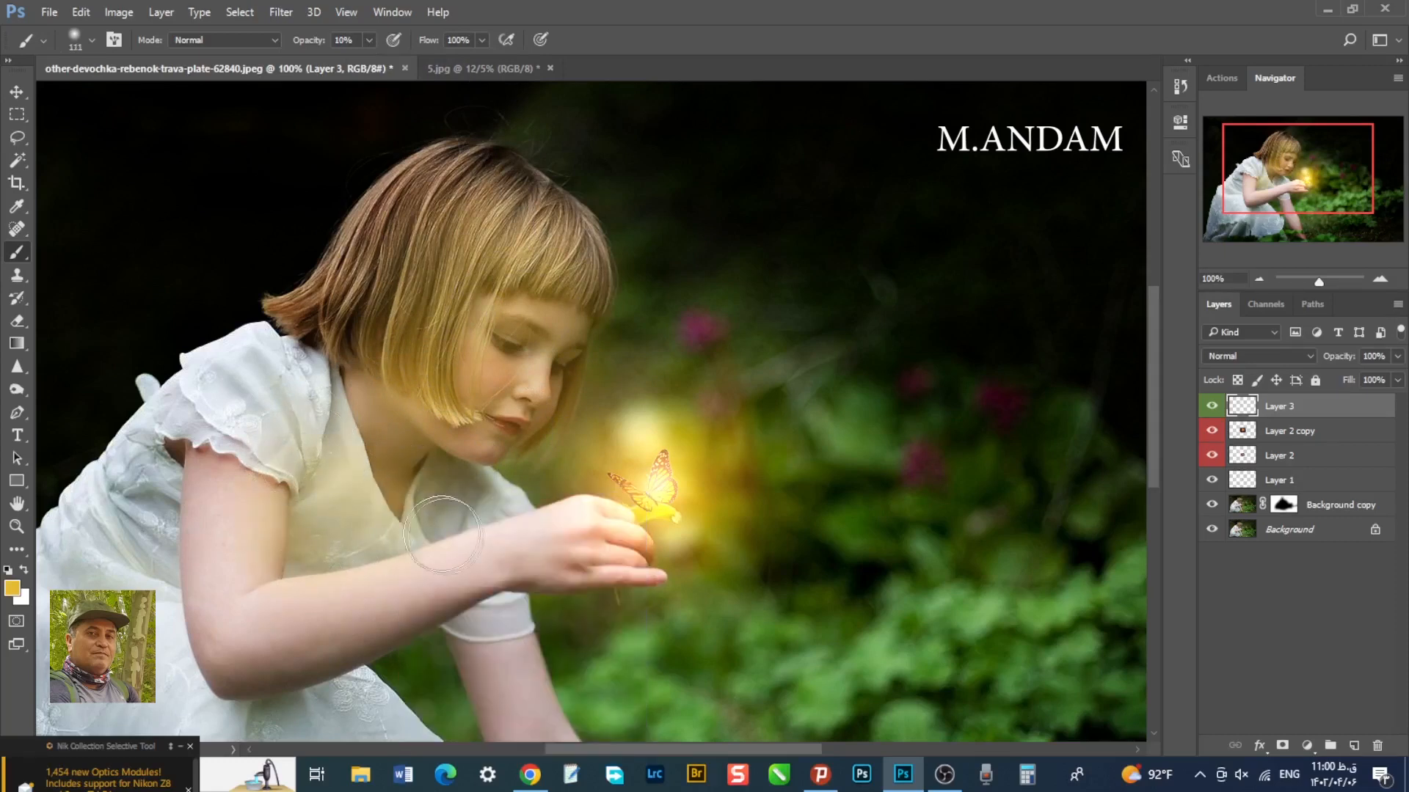
{"action": "mouse_move", "coordinate": [306, 569]}
{"action": "left_mouse_down"}
{"action": "mouse_move", "coordinate": [631, 523]}
{"action": "mouse_move", "coordinate": [321, 555]}
{"action": "mouse_move", "coordinate": [269, 470]}
{"action": "mouse_move", "coordinate": [268, 410]}
{"action": "mouse_move", "coordinate": [270, 569]}
{"action": "mouse_move", "coordinate": [286, 530]}
{"action": "left_mouse_up"}
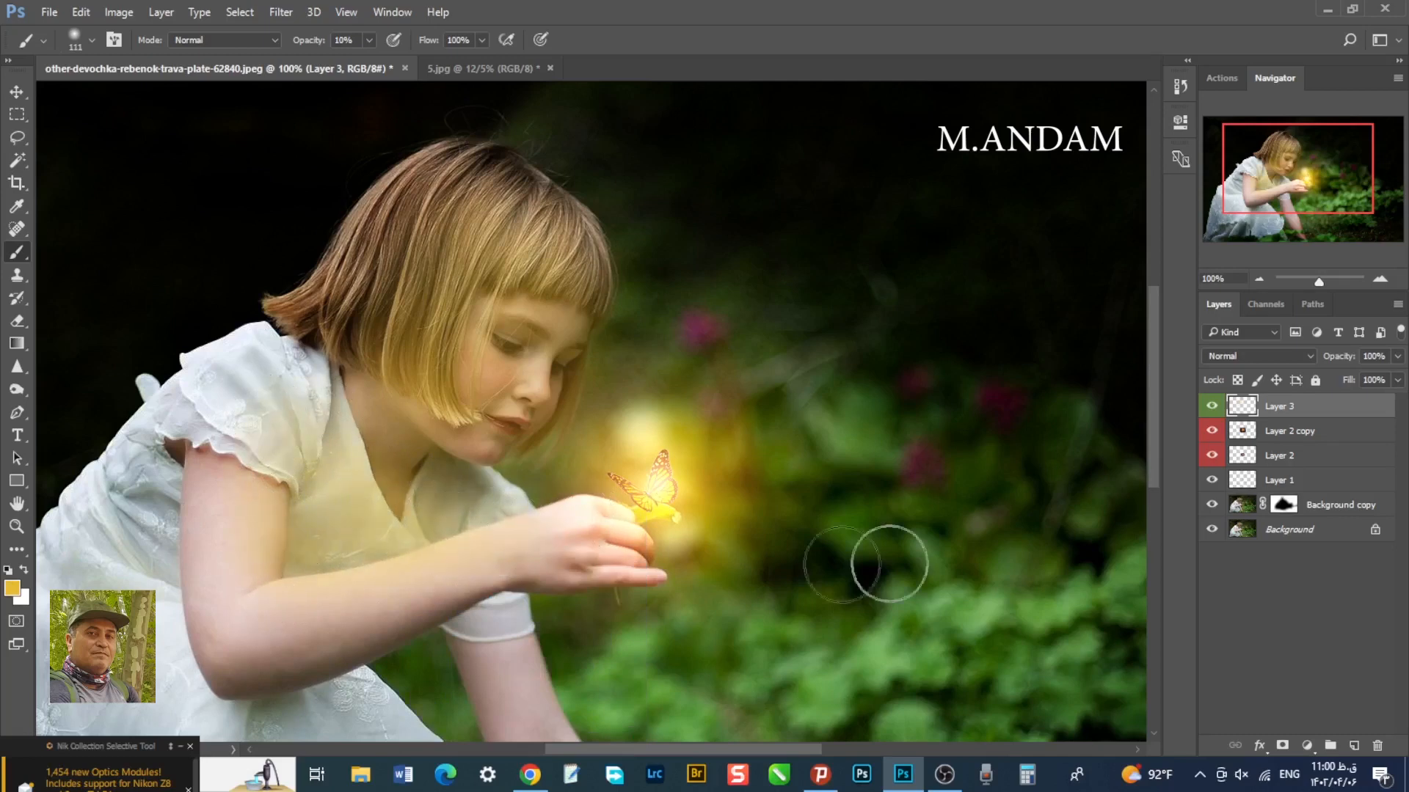
- Set Layer 3's blend mode to Overlay
{"action": "left_click", "coordinate": [1257, 355]}
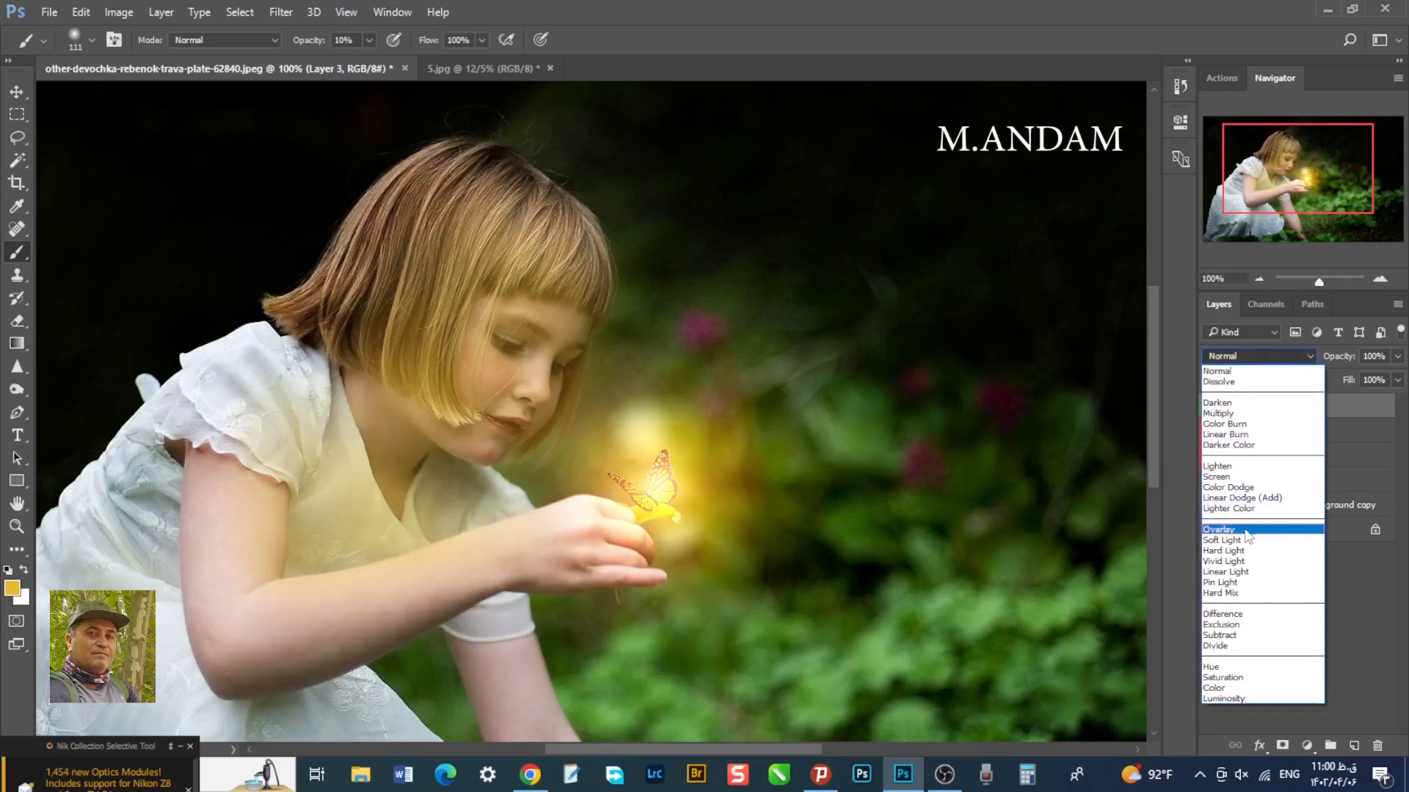
{"action": "left_click", "coordinate": [1247, 532]}
{"action": "left_click", "coordinate": [1260, 284]}
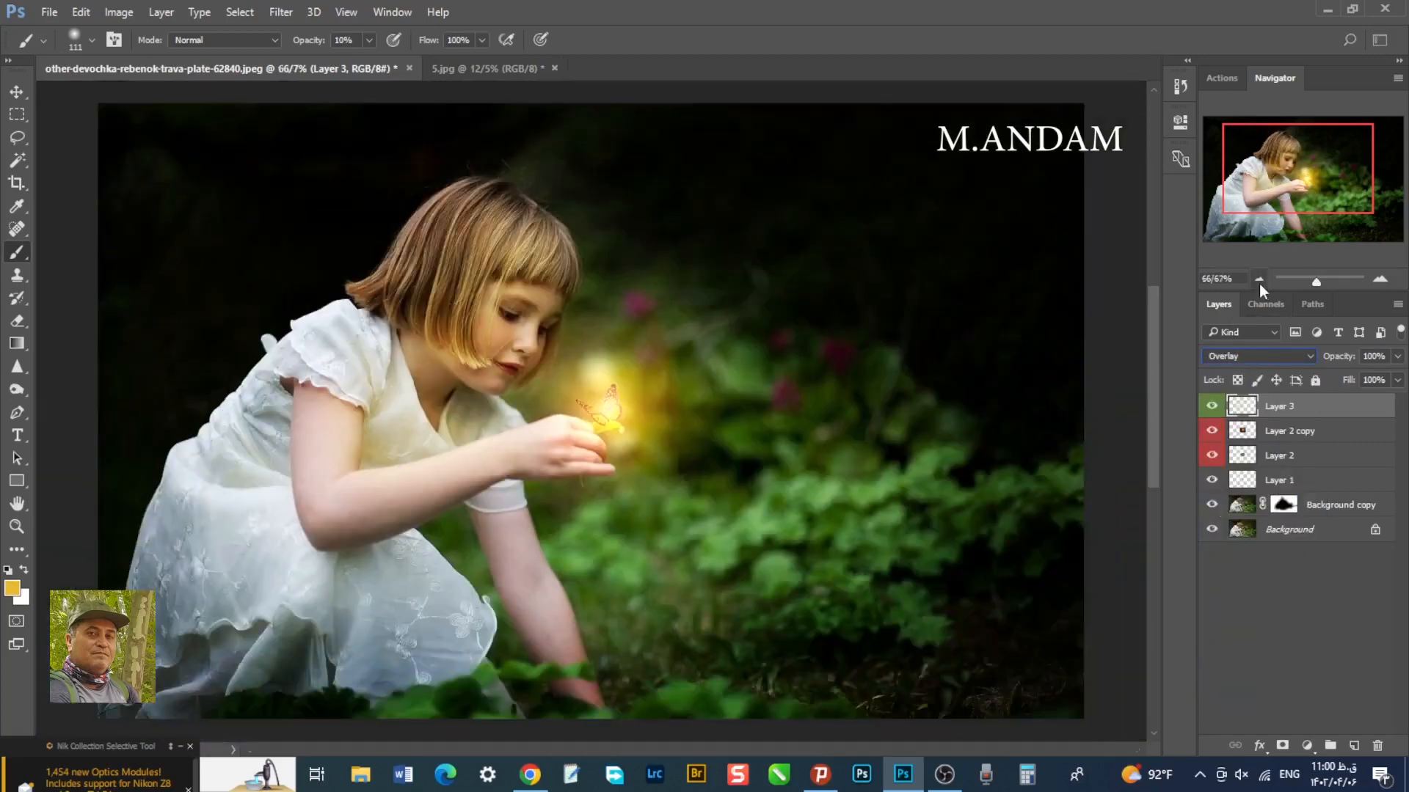
{"action": "left_click", "coordinate": [1259, 284]}
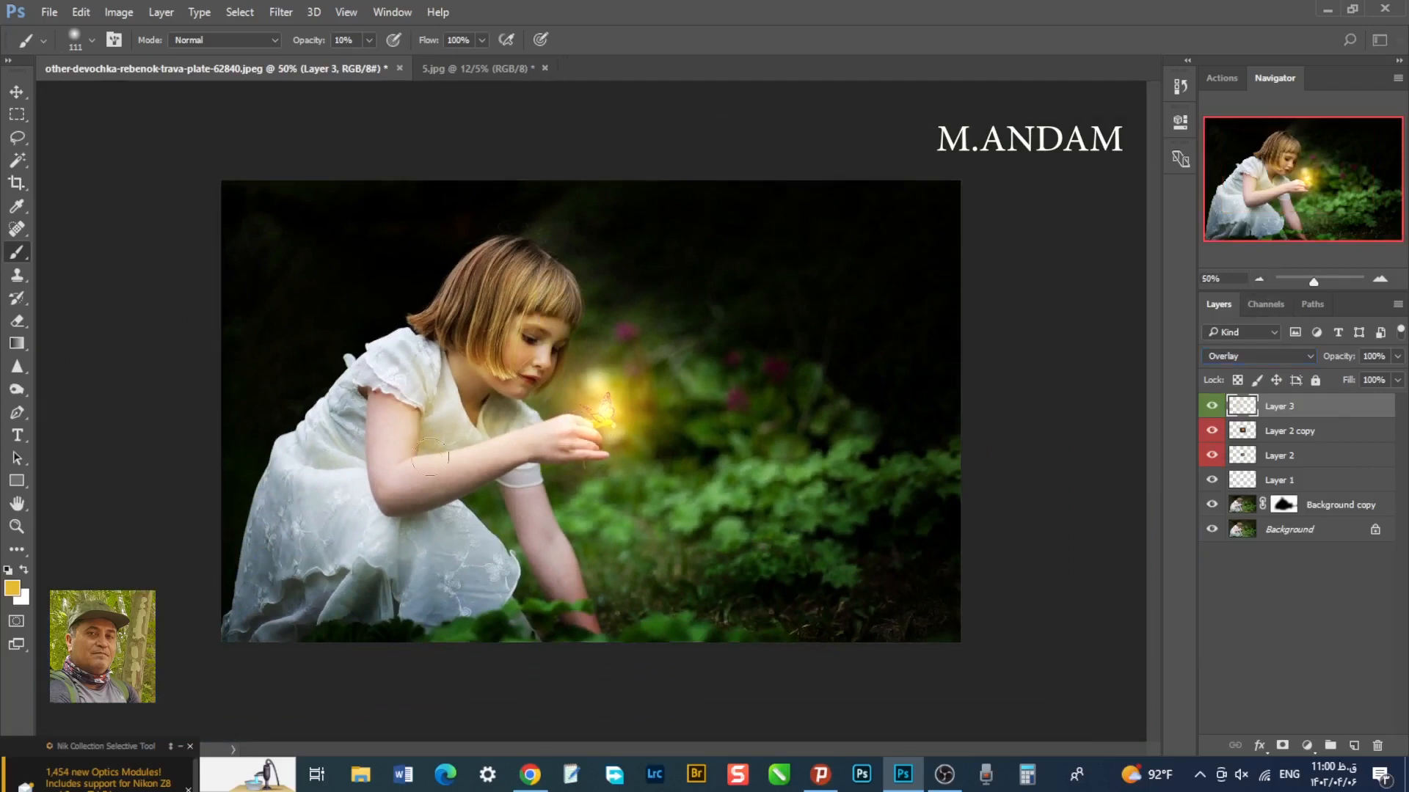
- Paint more golden light over the girl on Layer 3 and enlarge the brush to 177 px
{"action": "left_click_drag", "start_coordinate": [551, 449], "coordinate": [496, 396]}
{"action": "right_click", "coordinate": [590, 389]}
{"action": "left_click_drag", "start_coordinate": [748, 424], "coordinate": [757, 424]}
{"action": "key", "text": "Return"}
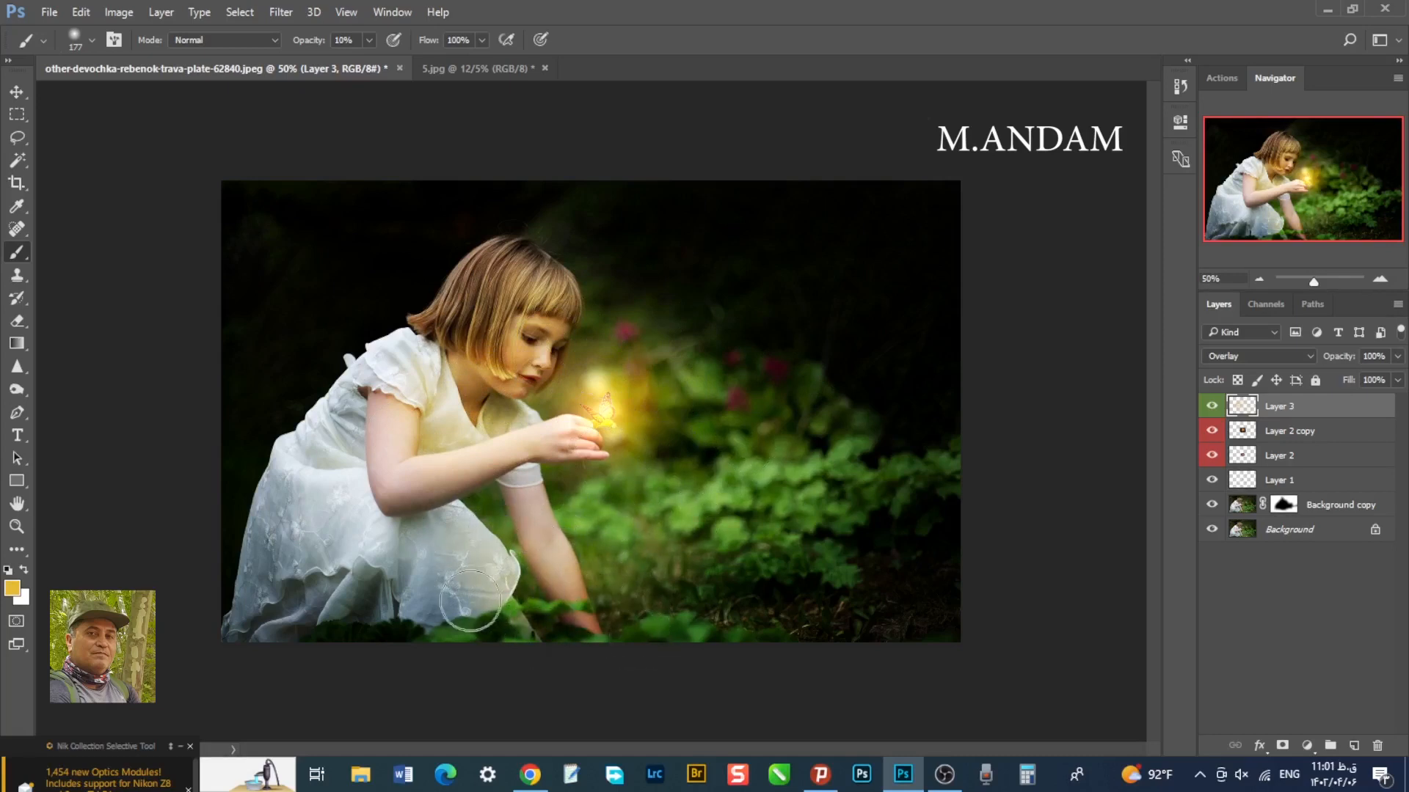
- Compare the image with and without Layer 3, and reduce the layer's opacity to 83%
{"action": "left_click", "coordinate": [1216, 414]}
{"action": "left_click", "coordinate": [1397, 357]}
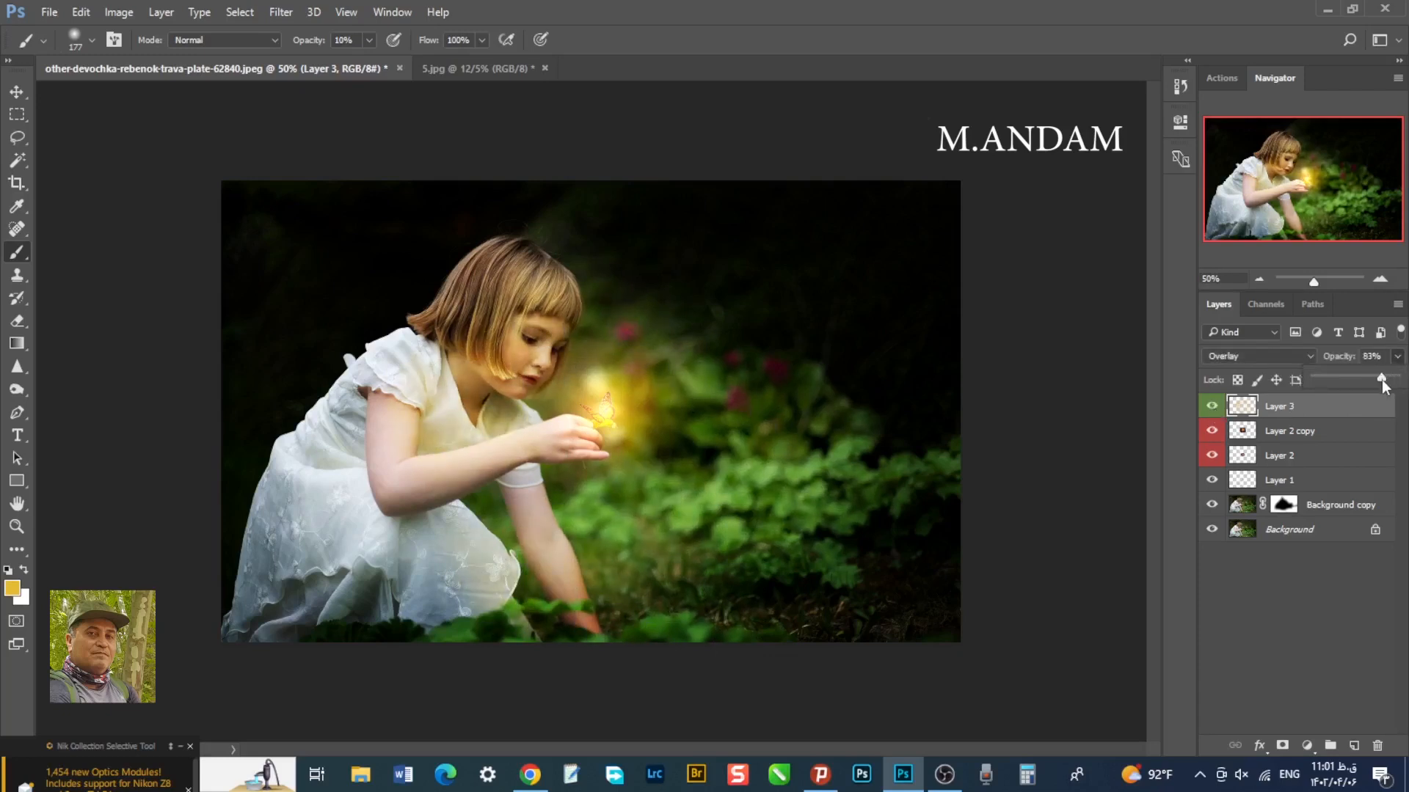
{"action": "left_click", "coordinate": [1064, 449]}
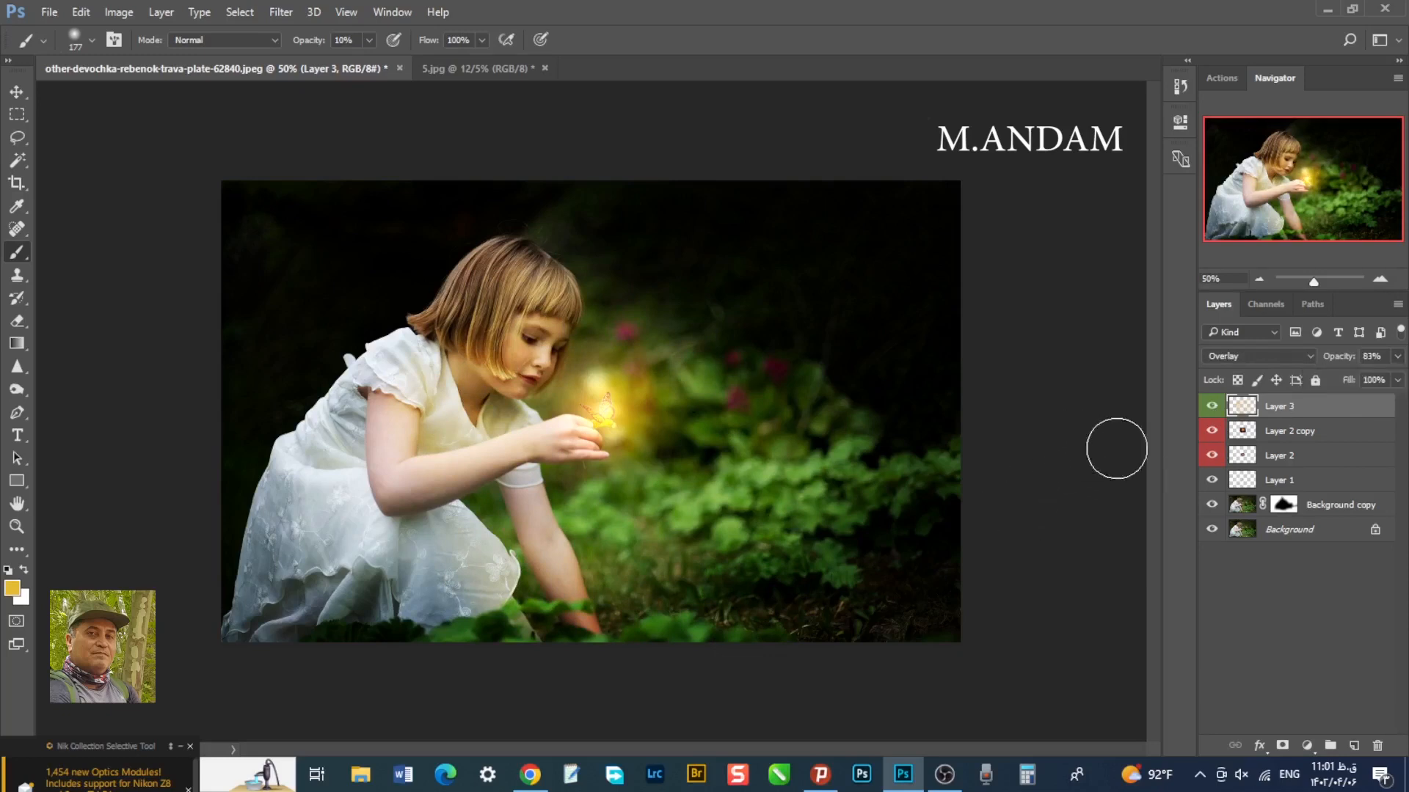
- Add a new layer above Layer 3, set its blend mode to Overlay and give it an orange color label
{"action": "left_click", "coordinate": [1352, 746]}
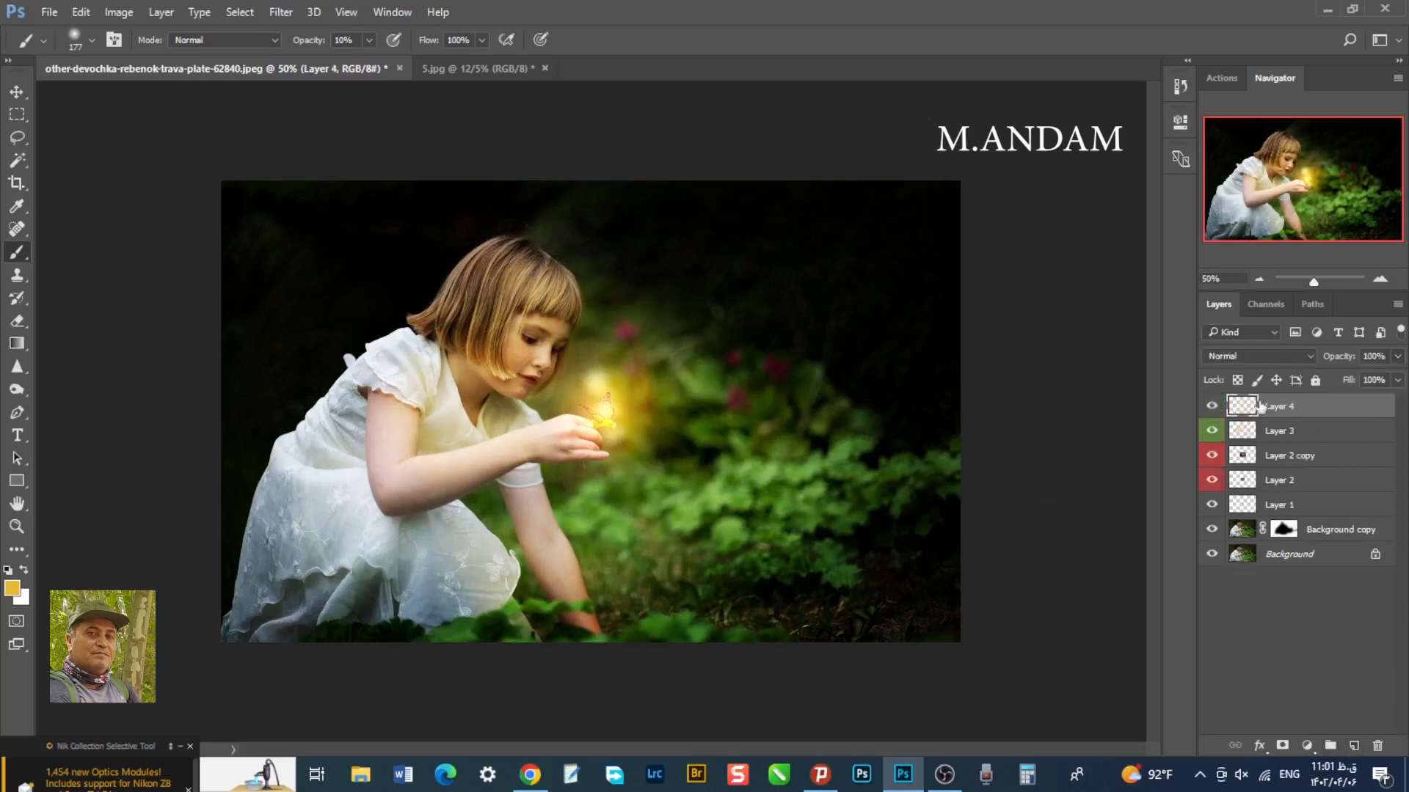
{"action": "left_click", "coordinate": [1261, 357]}
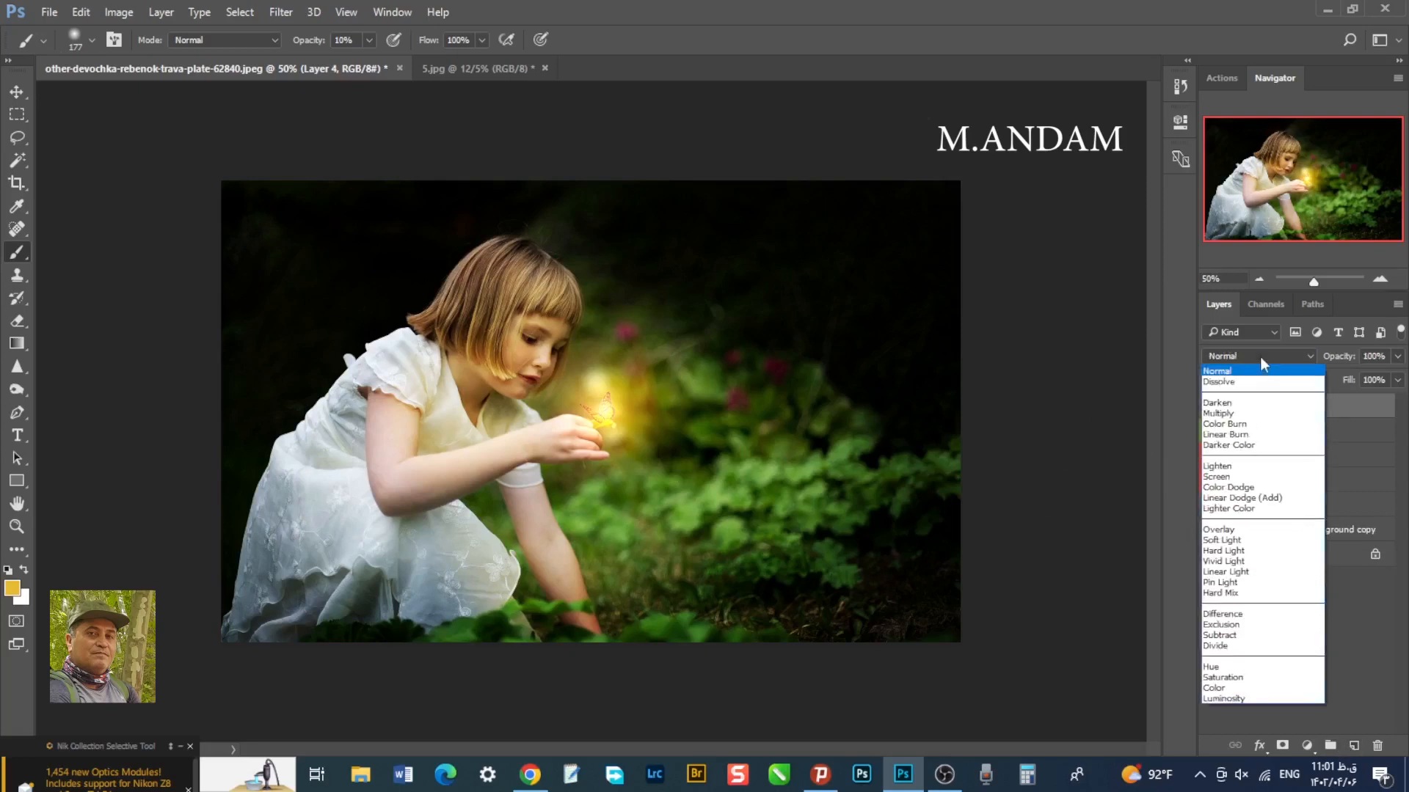
{"action": "left_click", "coordinate": [1244, 531]}
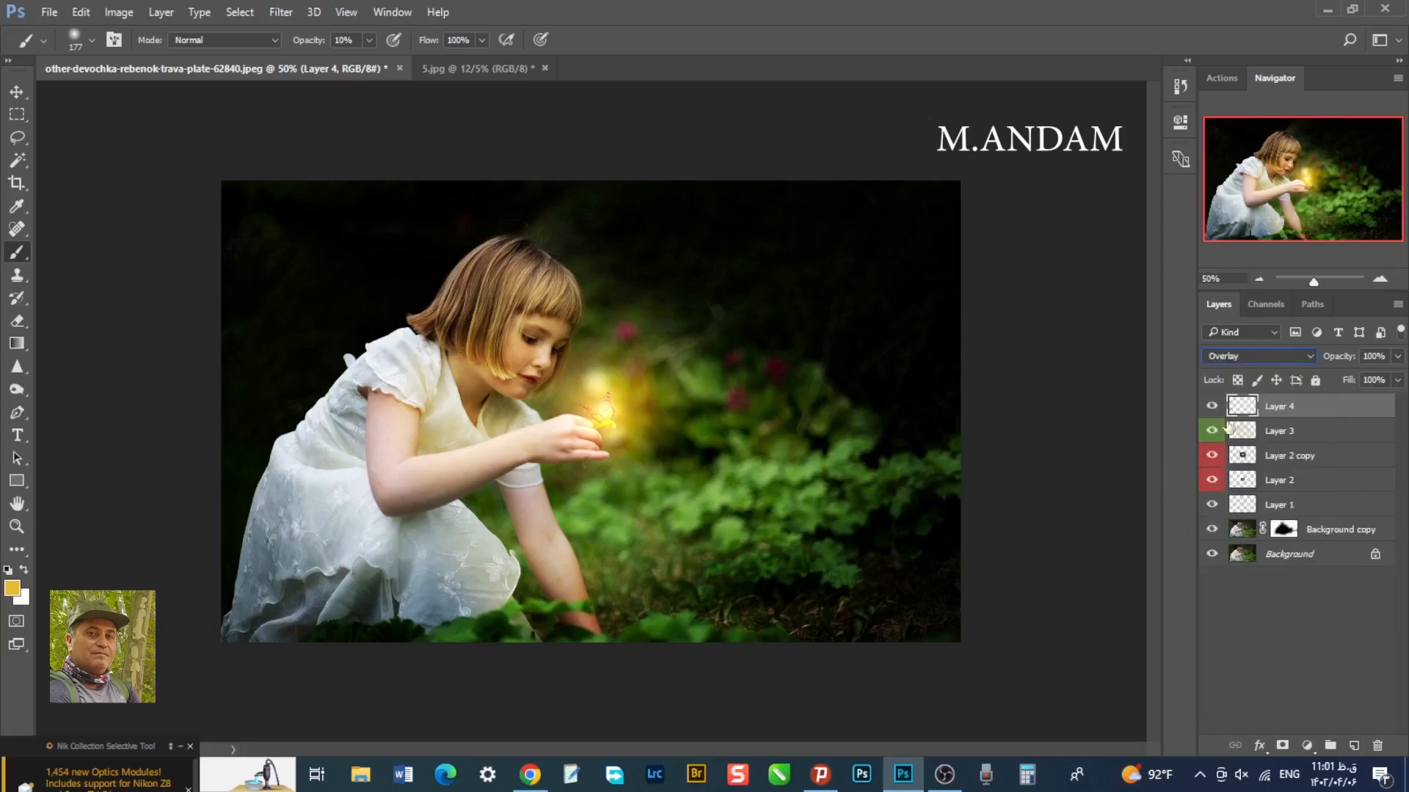
{"action": "right_click", "coordinate": [1213, 408]}
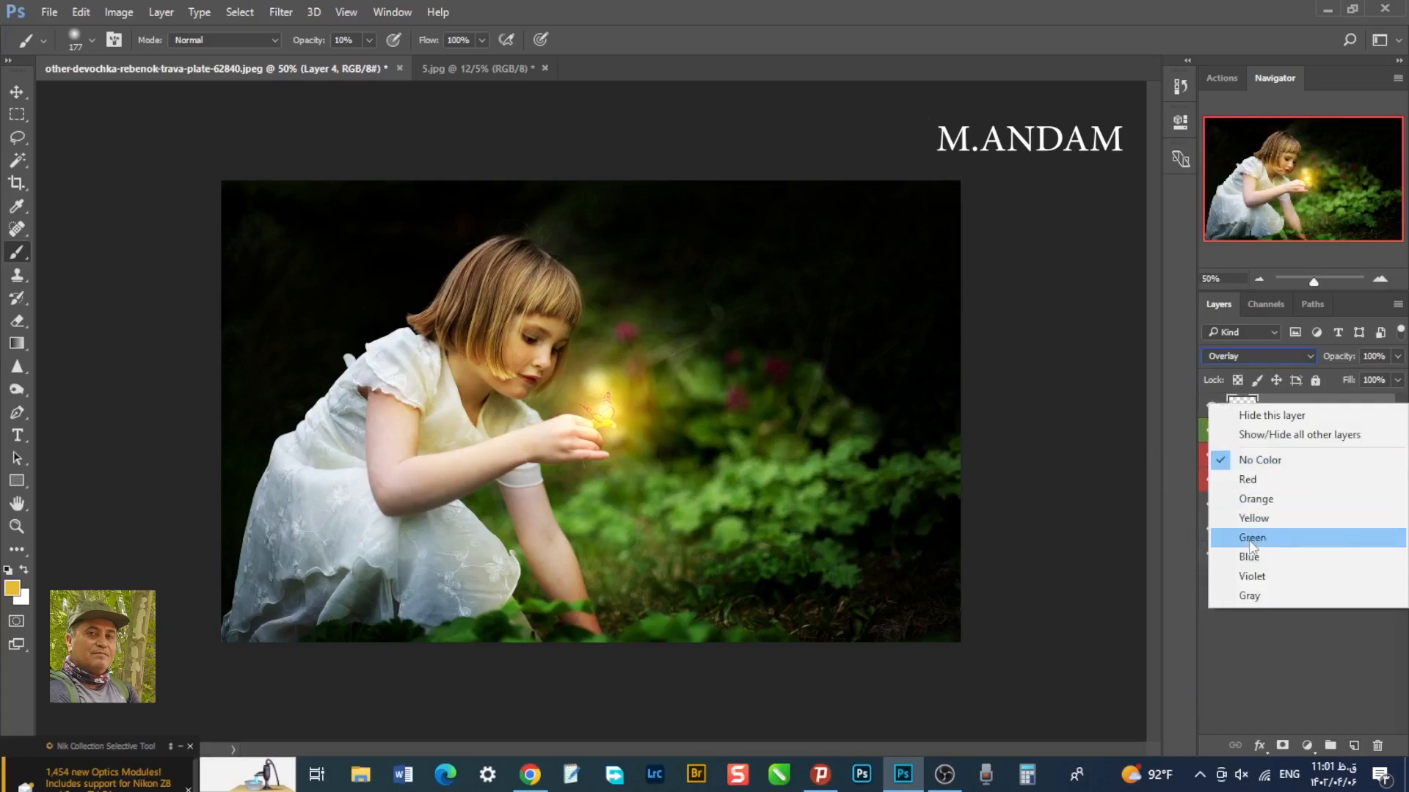
{"action": "left_click", "coordinate": [1253, 499]}
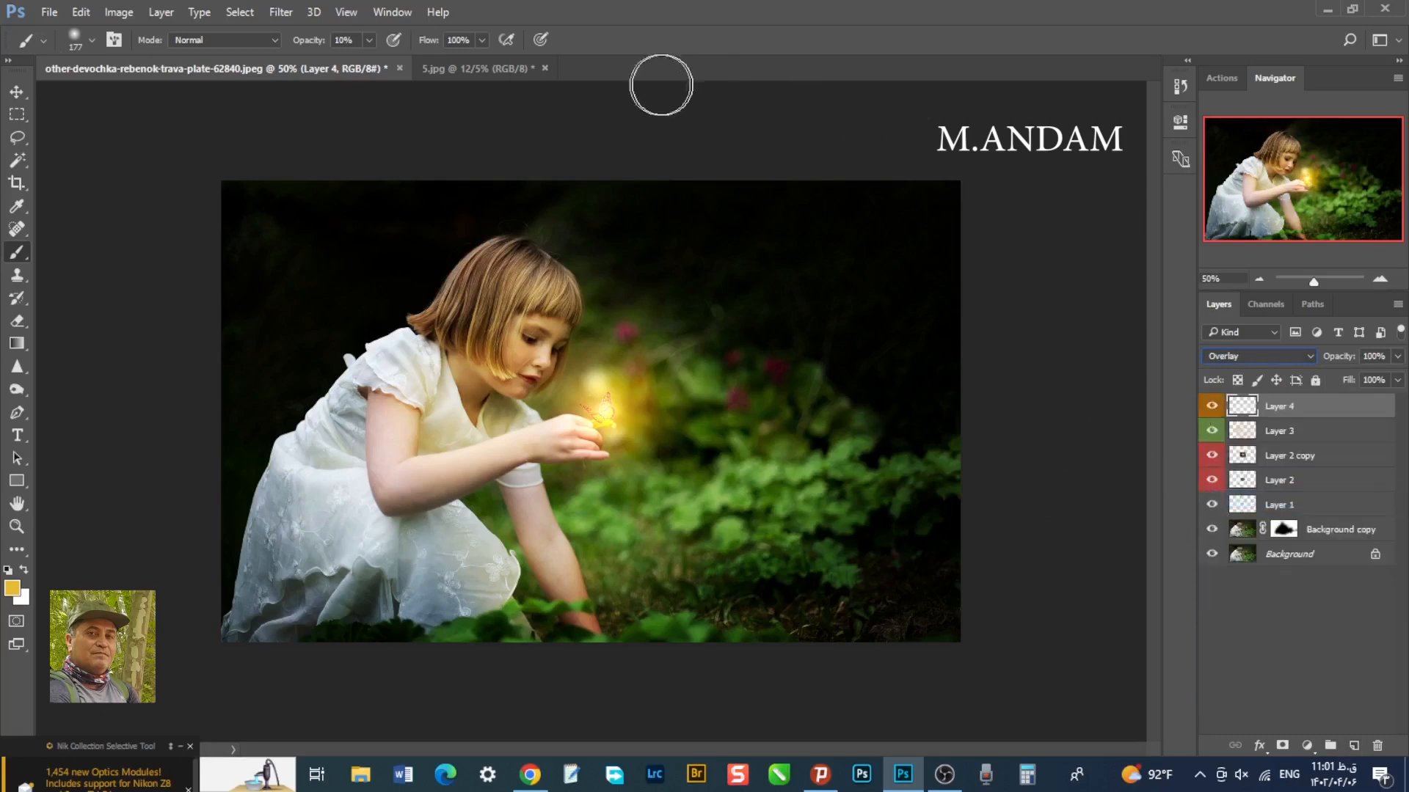
- Fill Layer 4 with 50% Gray in Normal mode at 100% opacity
{"action": "left_click", "coordinate": [81, 13]}
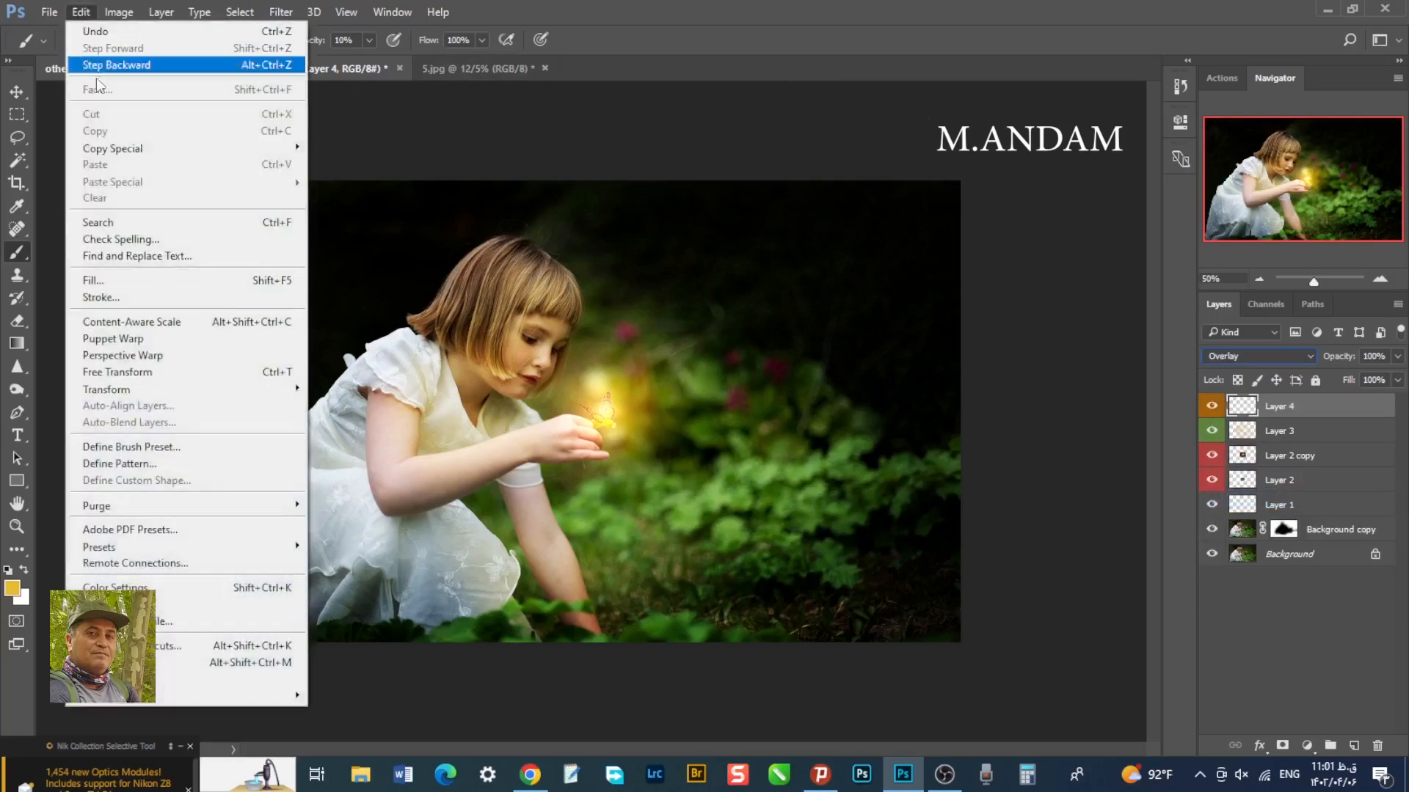
{"action": "left_click", "coordinate": [139, 281]}
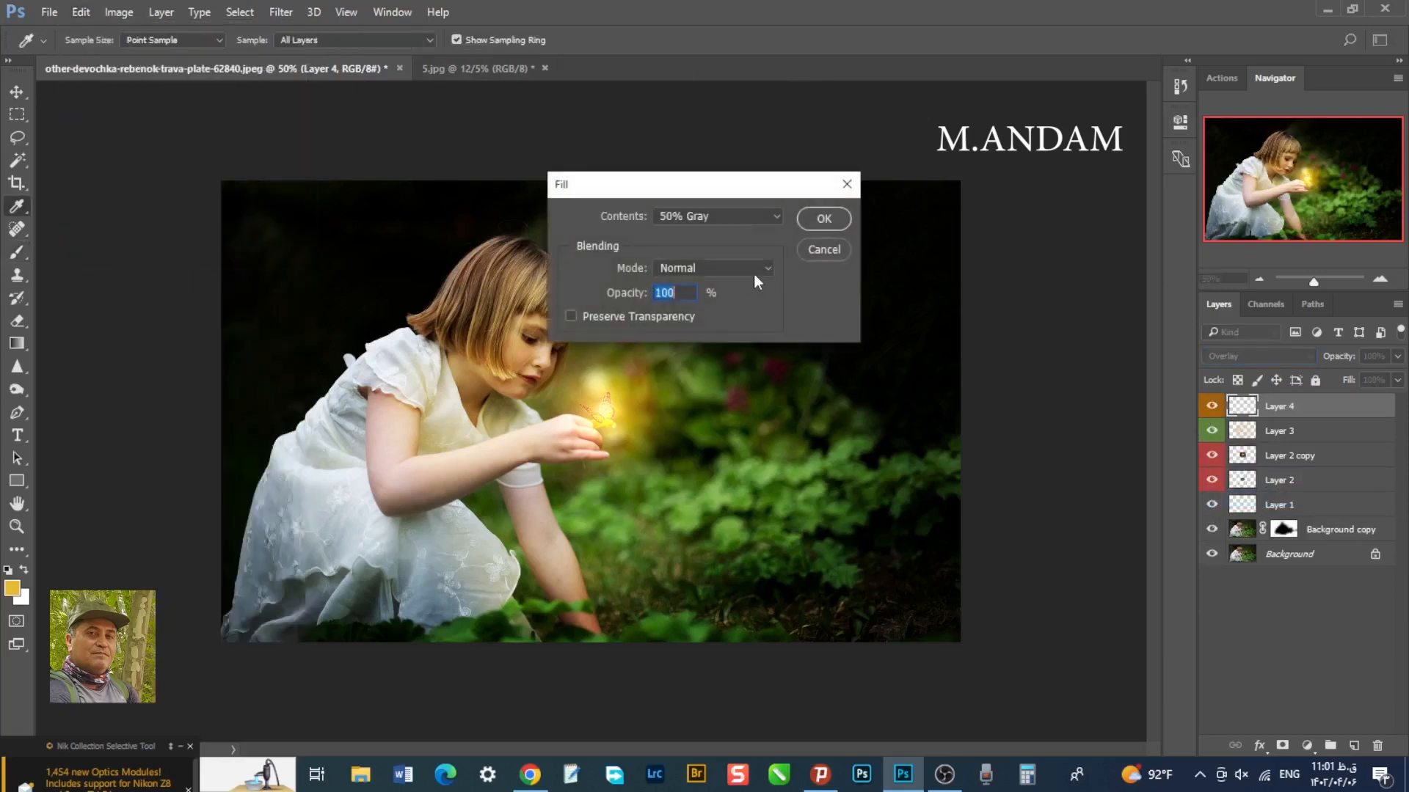
{"action": "left_click", "coordinate": [811, 219]}
{"action": "key", "text": "b"}
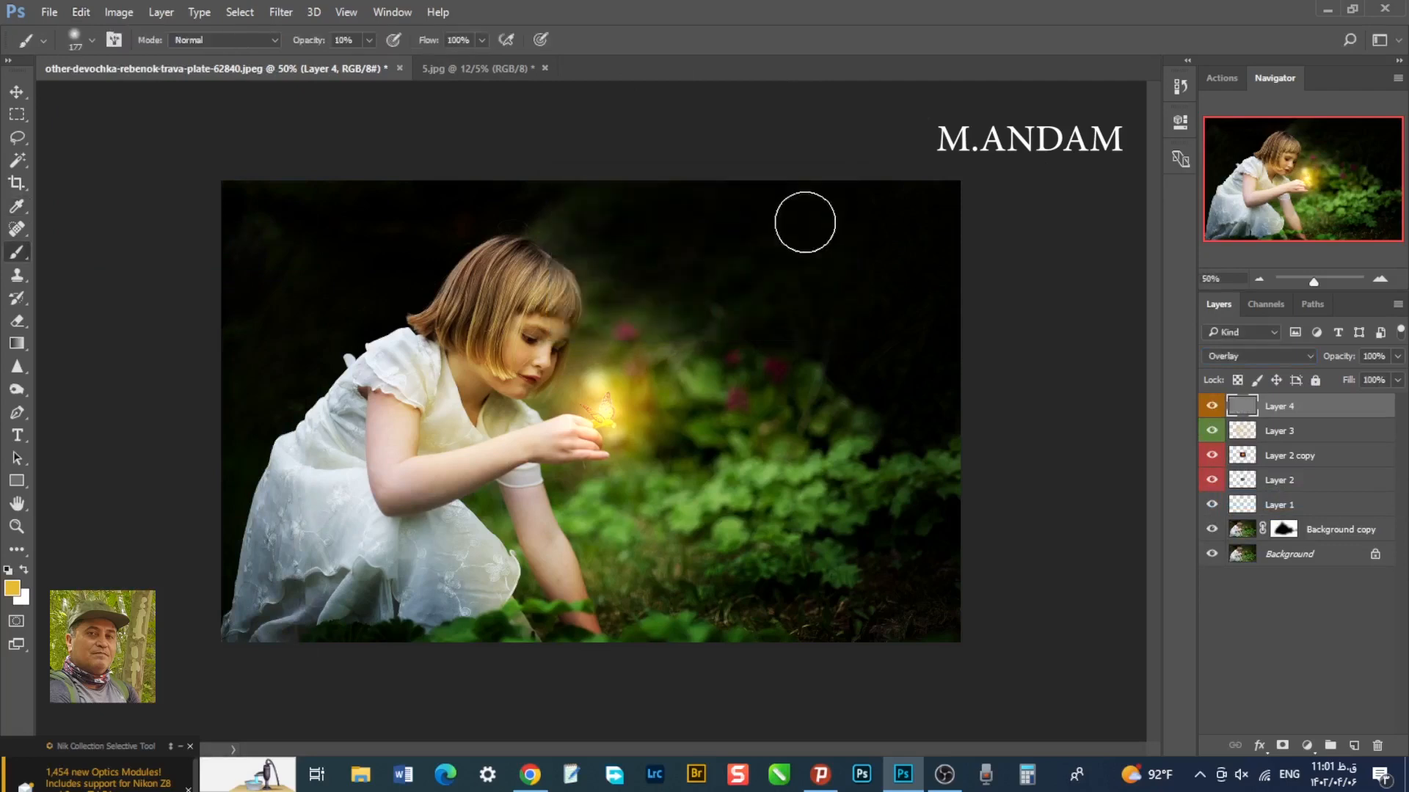
- Activate the Burn tool and move the gray Layer 4 directly above Background copy in the layer stack
{"action": "left_click", "coordinate": [18, 391]}
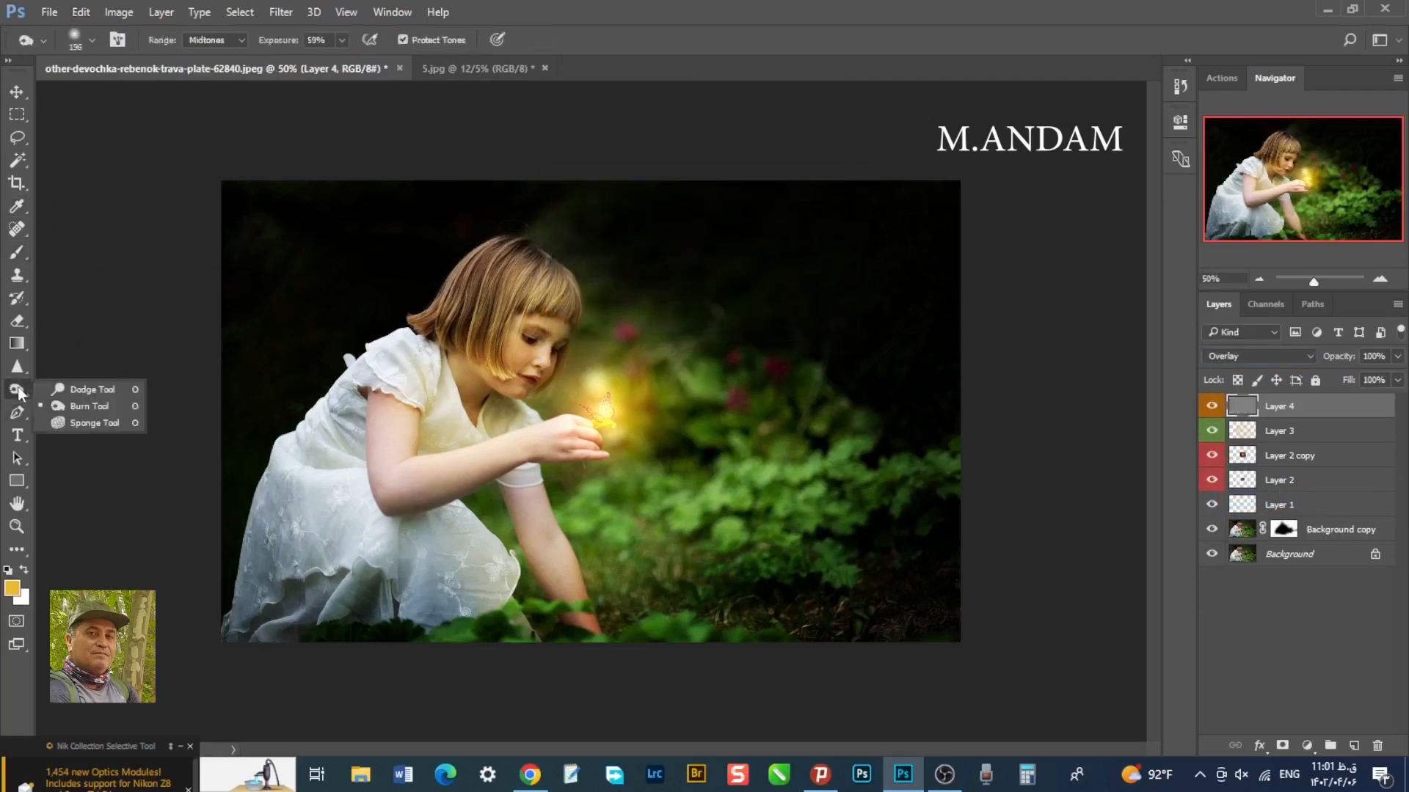
{"action": "left_click", "coordinate": [105, 409]}
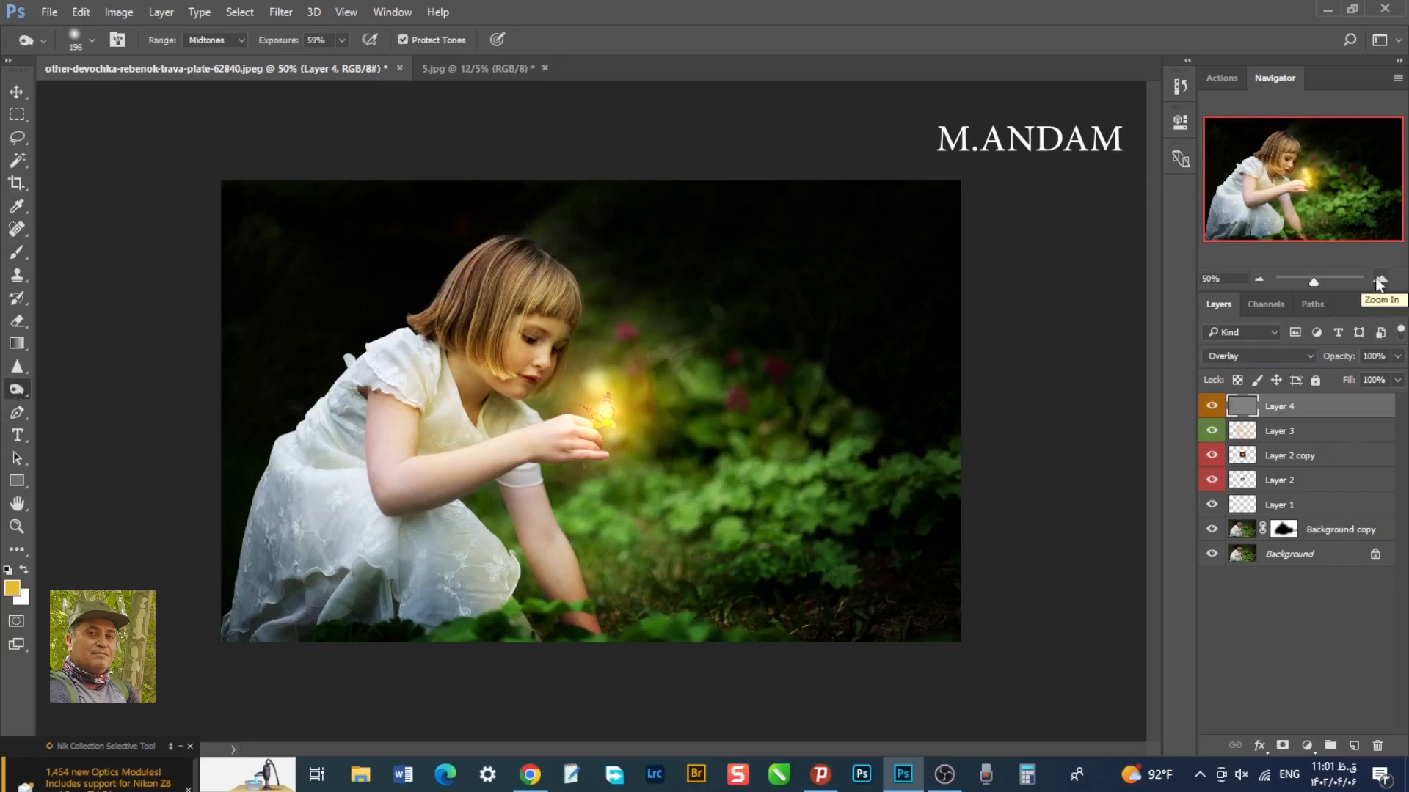
{"action": "left_click", "coordinate": [1380, 283]}
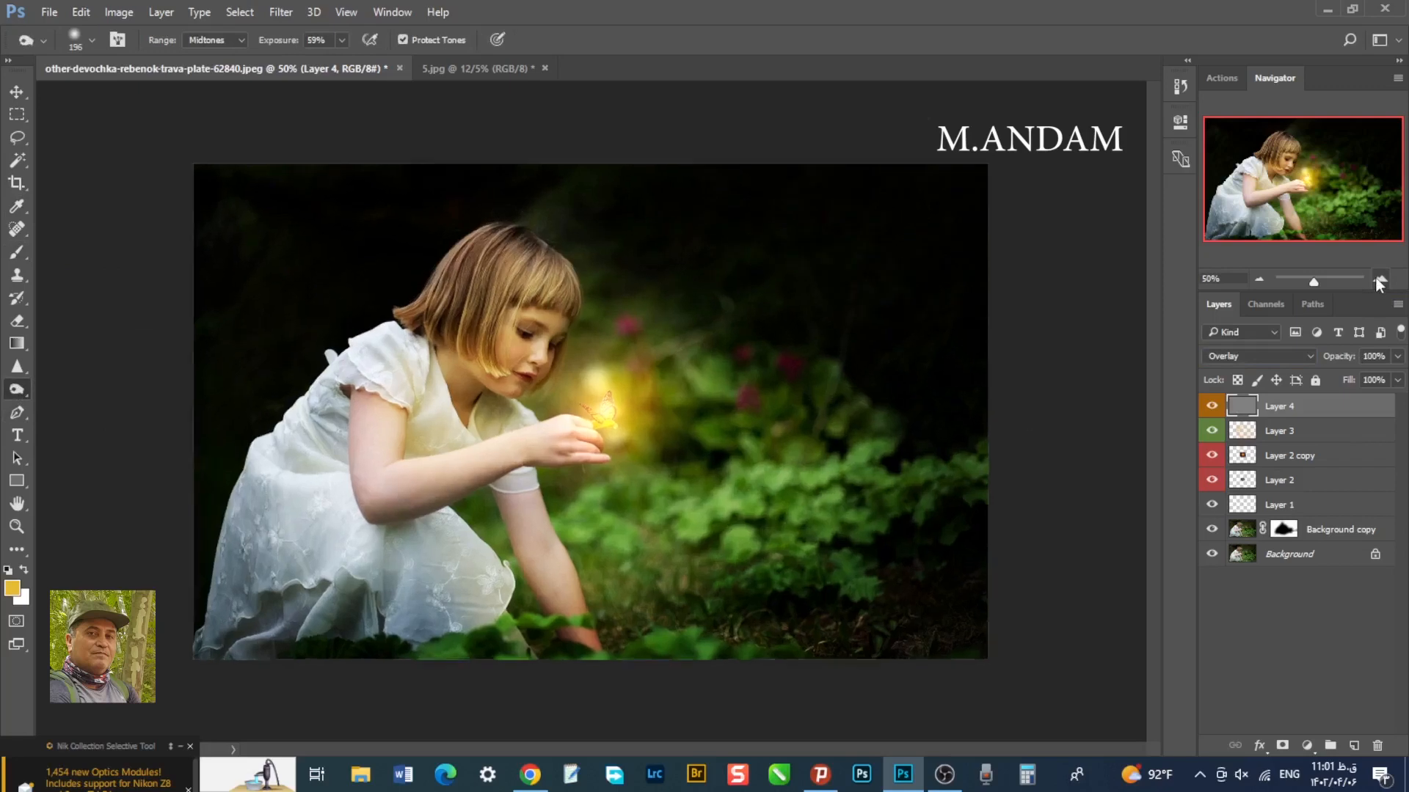
{"action": "left_click", "coordinate": [1379, 283]}
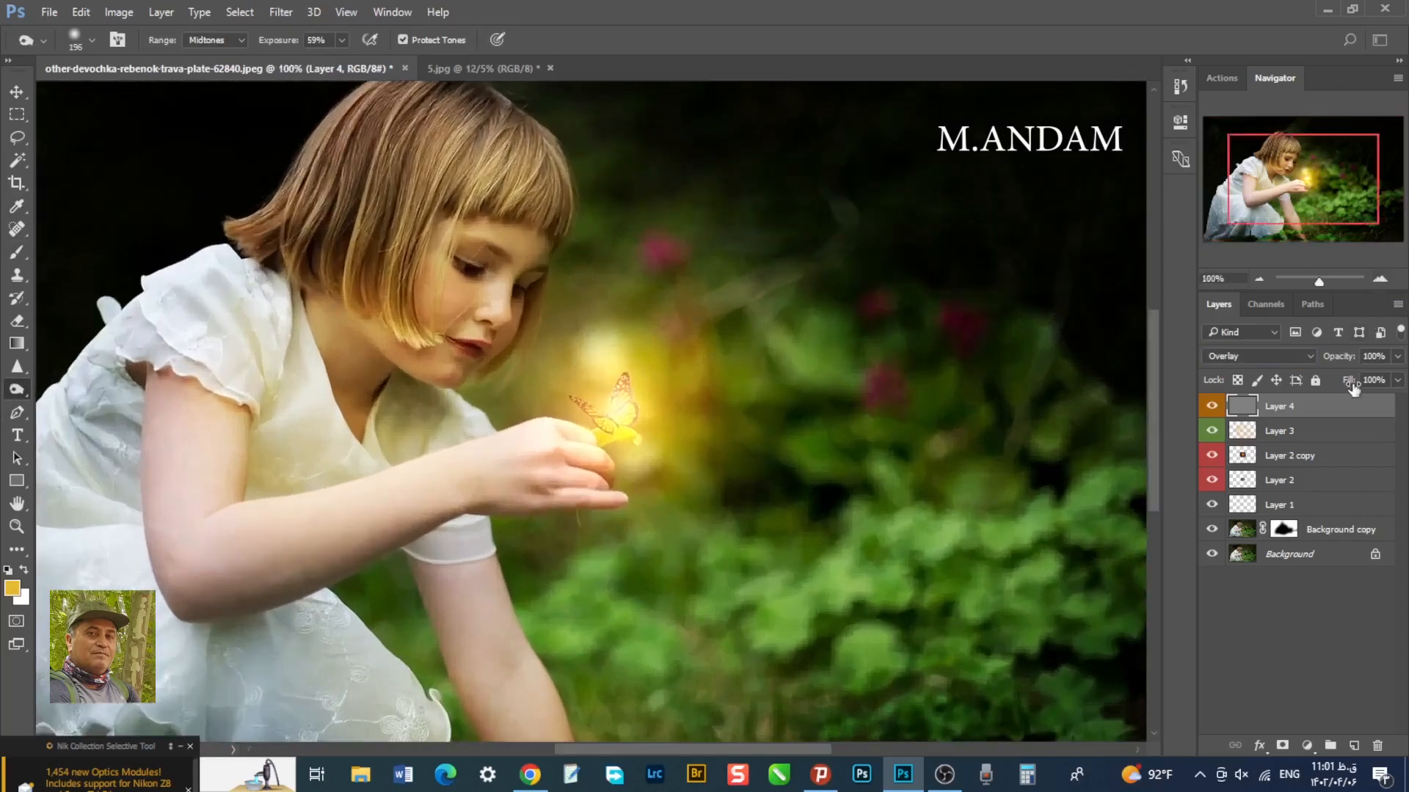
{"action": "left_click_drag", "start_coordinate": [1317, 411], "coordinate": [1332, 510]}
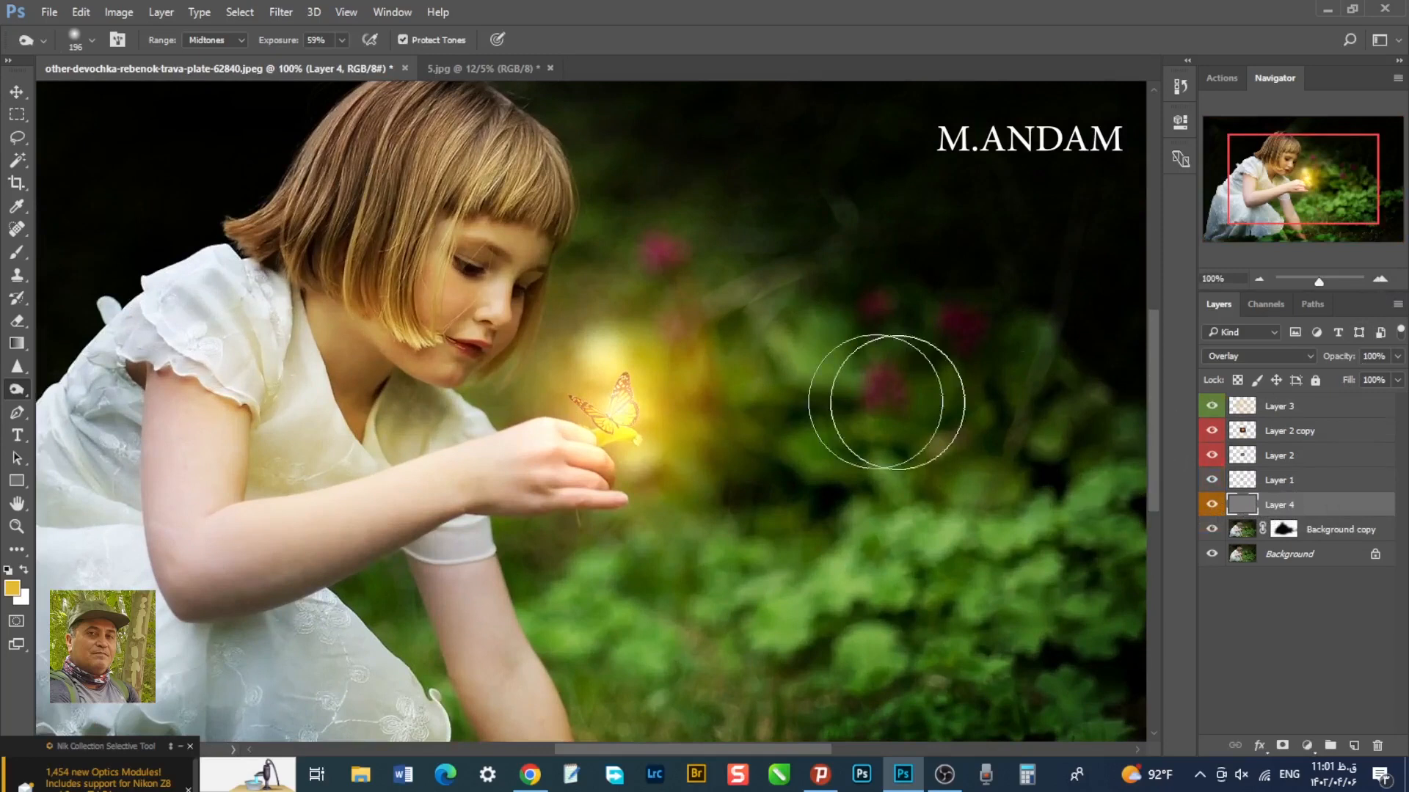
- Burn the lower folds of the girl's dress with a 127 px brush at 22% exposure in the midtones
{"action": "left_click_drag", "start_coordinate": [697, 760], "coordinate": [653, 759]}
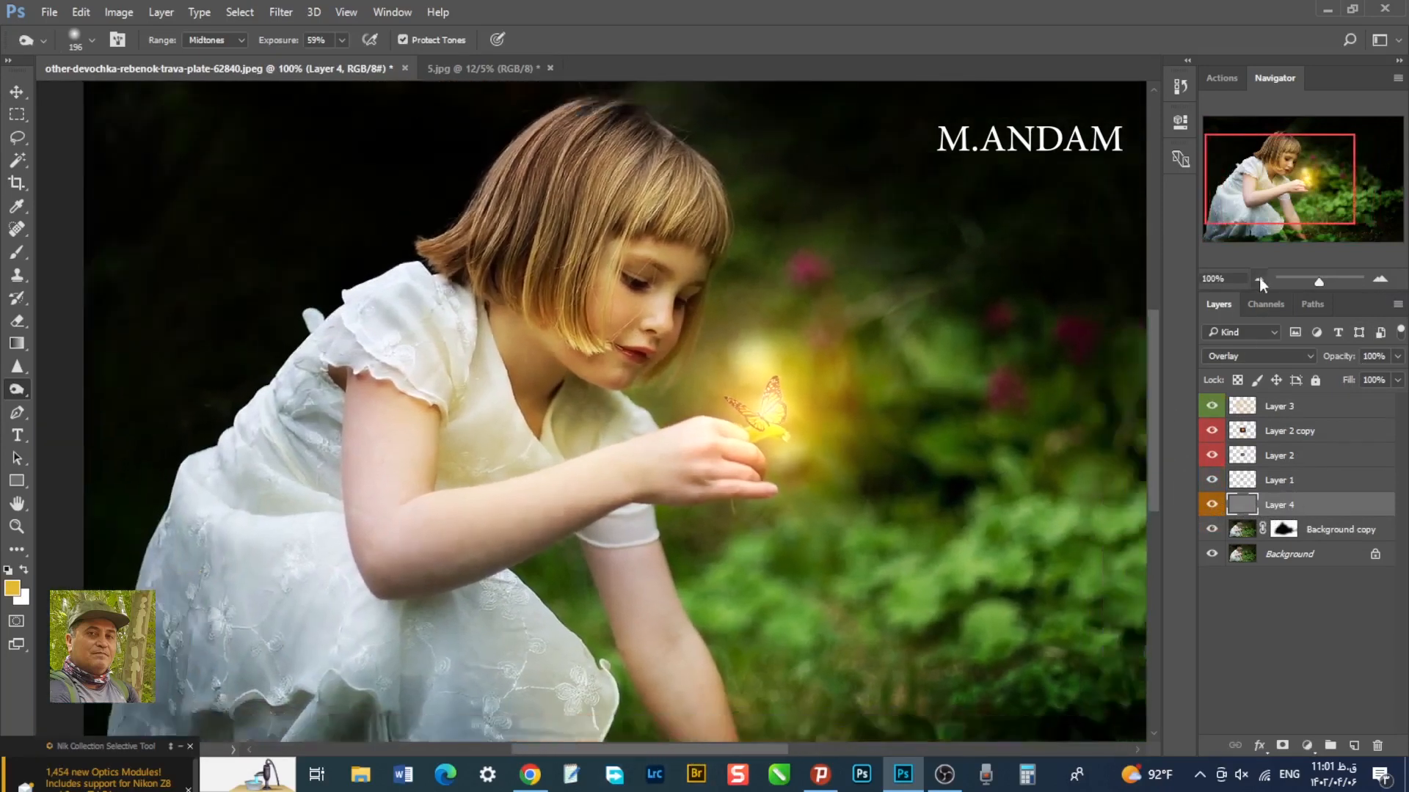
{"action": "left_click", "coordinate": [1259, 279]}
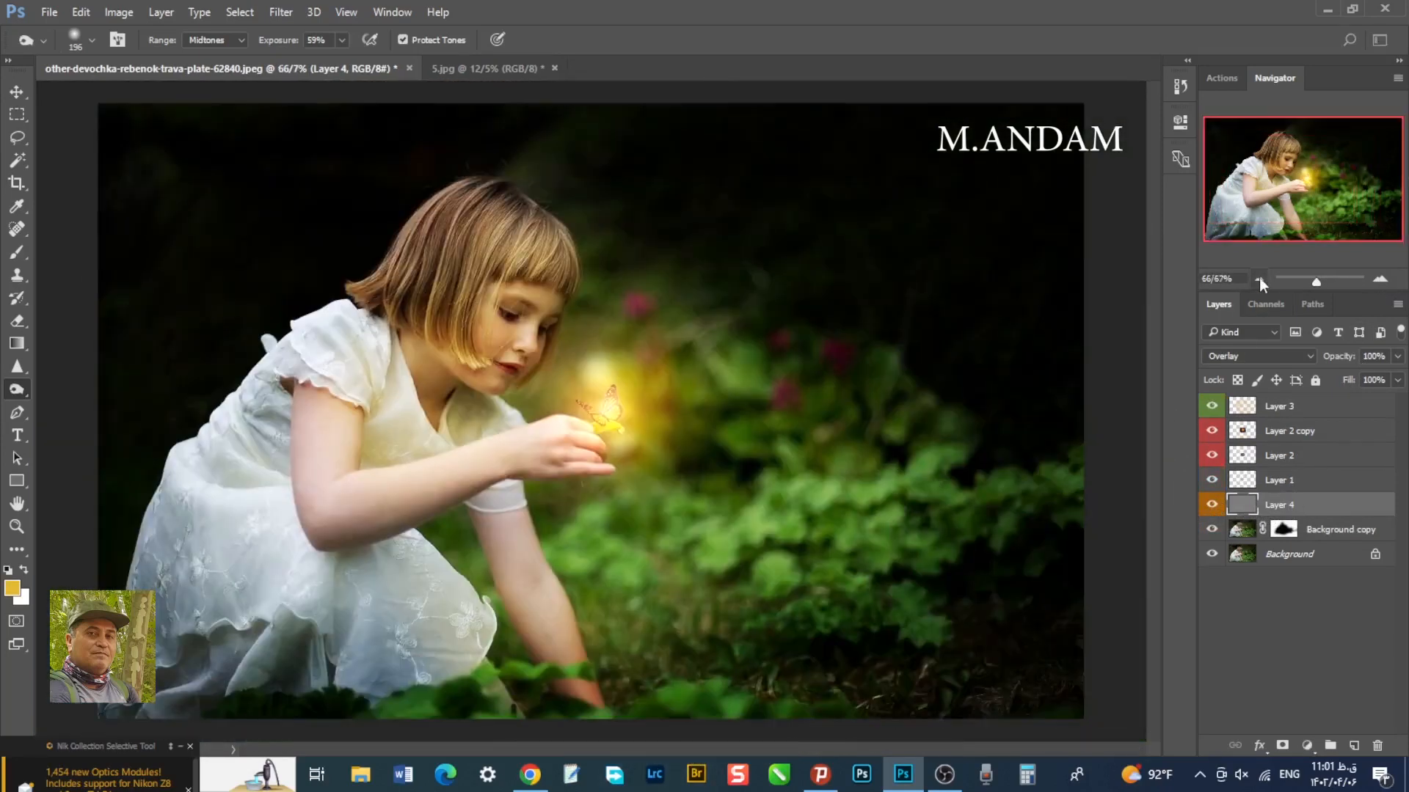
{"action": "right_click", "coordinate": [618, 292]}
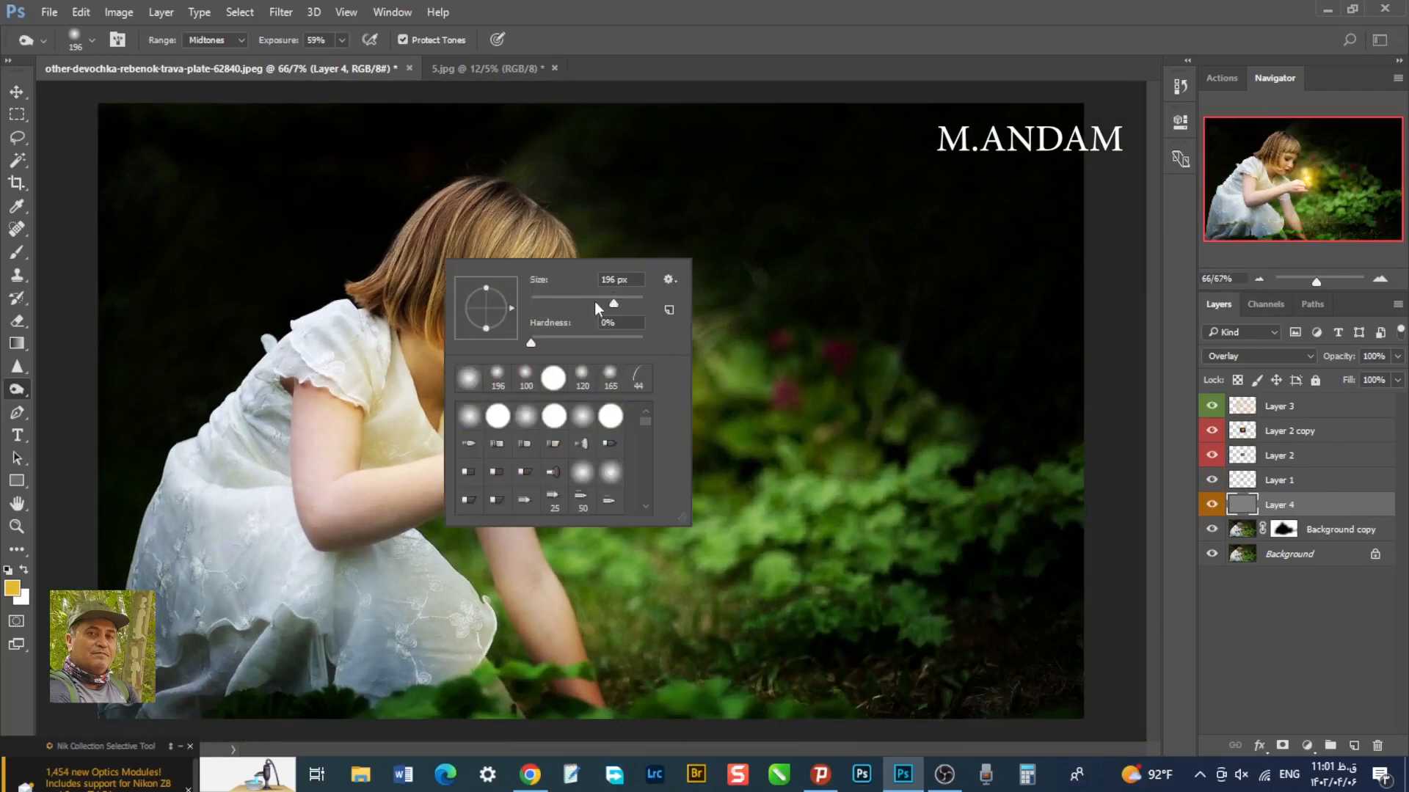
{"action": "left_click", "coordinate": [595, 296]}
{"action": "left_click", "coordinate": [390, 293]}
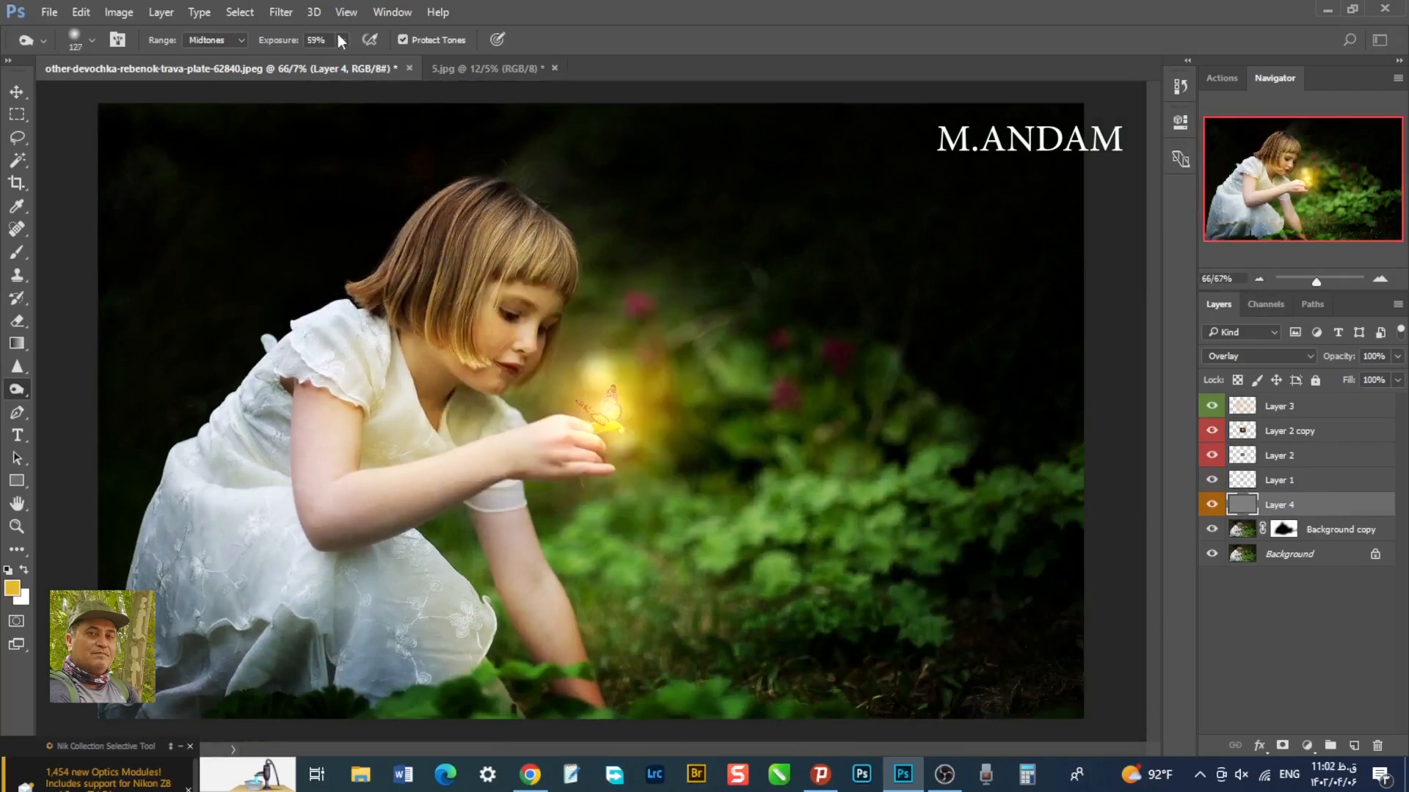
{"action": "left_click_drag", "start_coordinate": [319, 69], "coordinate": [311, 75]}
{"action": "left_click", "coordinate": [385, 290]}
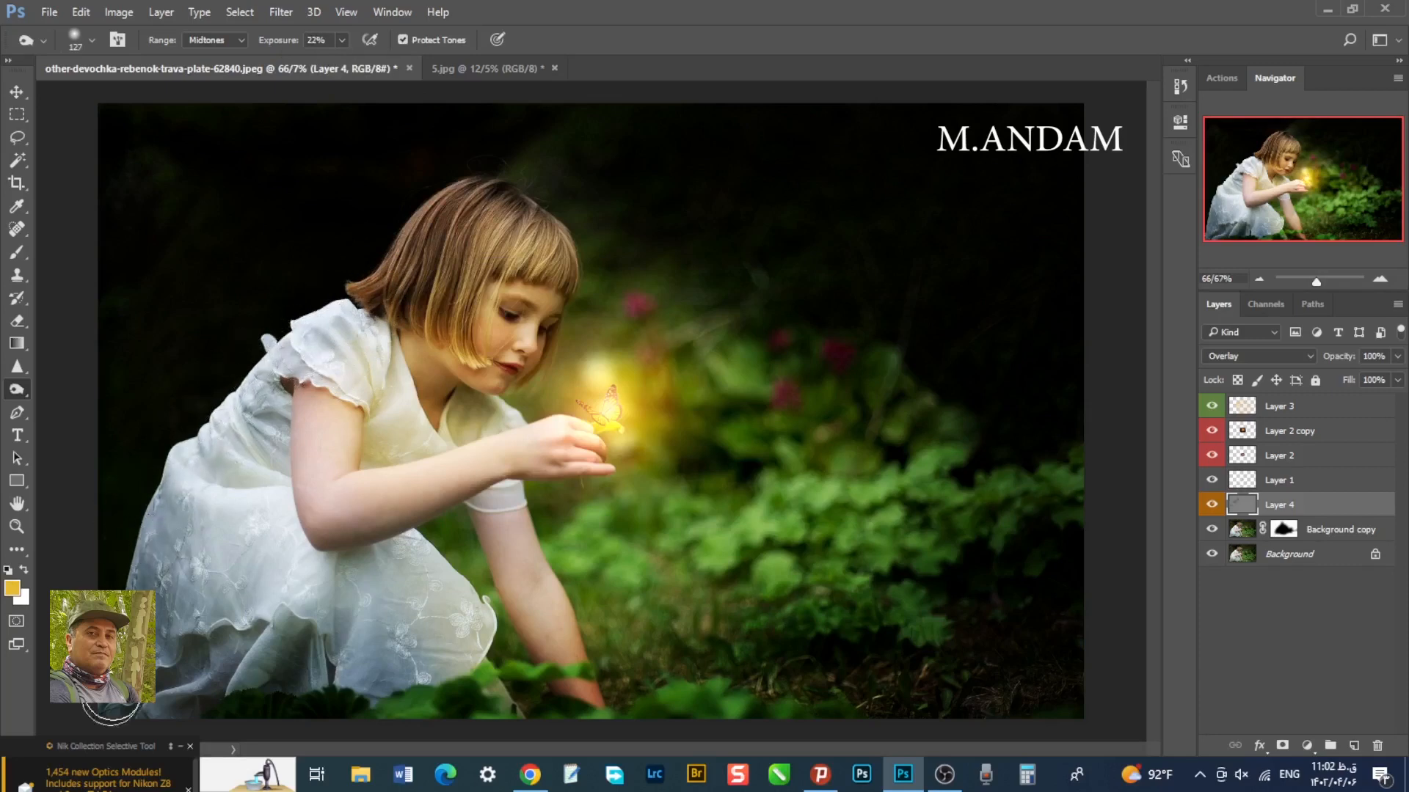
{"action": "mouse_move", "coordinate": [259, 641]}
{"action": "left_mouse_down"}
{"action": "mouse_move", "coordinate": [266, 549]}
{"action": "mouse_move", "coordinate": [246, 605]}
{"action": "mouse_move", "coordinate": [249, 456]}
{"action": "mouse_move", "coordinate": [243, 477]}
{"action": "mouse_move", "coordinate": [266, 420]}
{"action": "mouse_move", "coordinate": [236, 614]}
{"action": "mouse_move", "coordinate": [230, 464]}
{"action": "mouse_move", "coordinate": [210, 578]}
{"action": "mouse_move", "coordinate": [256, 681]}
{"action": "mouse_move", "coordinate": [284, 686]}
{"action": "mouse_move", "coordinate": [279, 634]}
{"action": "mouse_move", "coordinate": [210, 661]}
{"action": "mouse_move", "coordinate": [327, 668]}
{"action": "mouse_move", "coordinate": [326, 724]}
{"action": "mouse_move", "coordinate": [449, 684]}
{"action": "mouse_move", "coordinate": [507, 746]}
{"action": "mouse_move", "coordinate": [482, 691]}
{"action": "mouse_move", "coordinate": [494, 730]}
{"action": "left_mouse_up"}
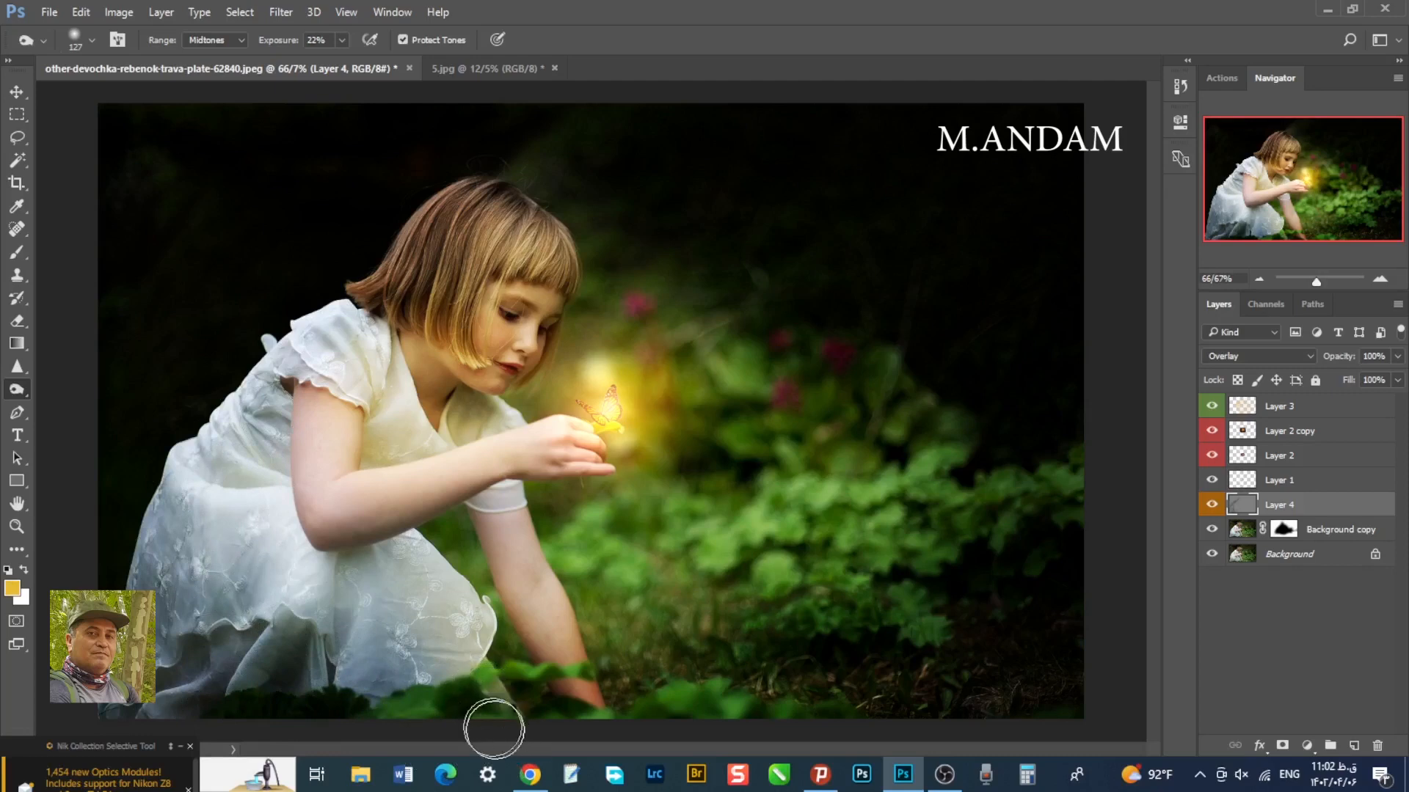
{"action": "mouse_move", "coordinate": [351, 590]}
{"action": "left_mouse_down"}
{"action": "mouse_move", "coordinate": [308, 686]}
{"action": "mouse_move", "coordinate": [235, 649]}
{"action": "mouse_move", "coordinate": [251, 661]}
{"action": "left_mouse_up"}
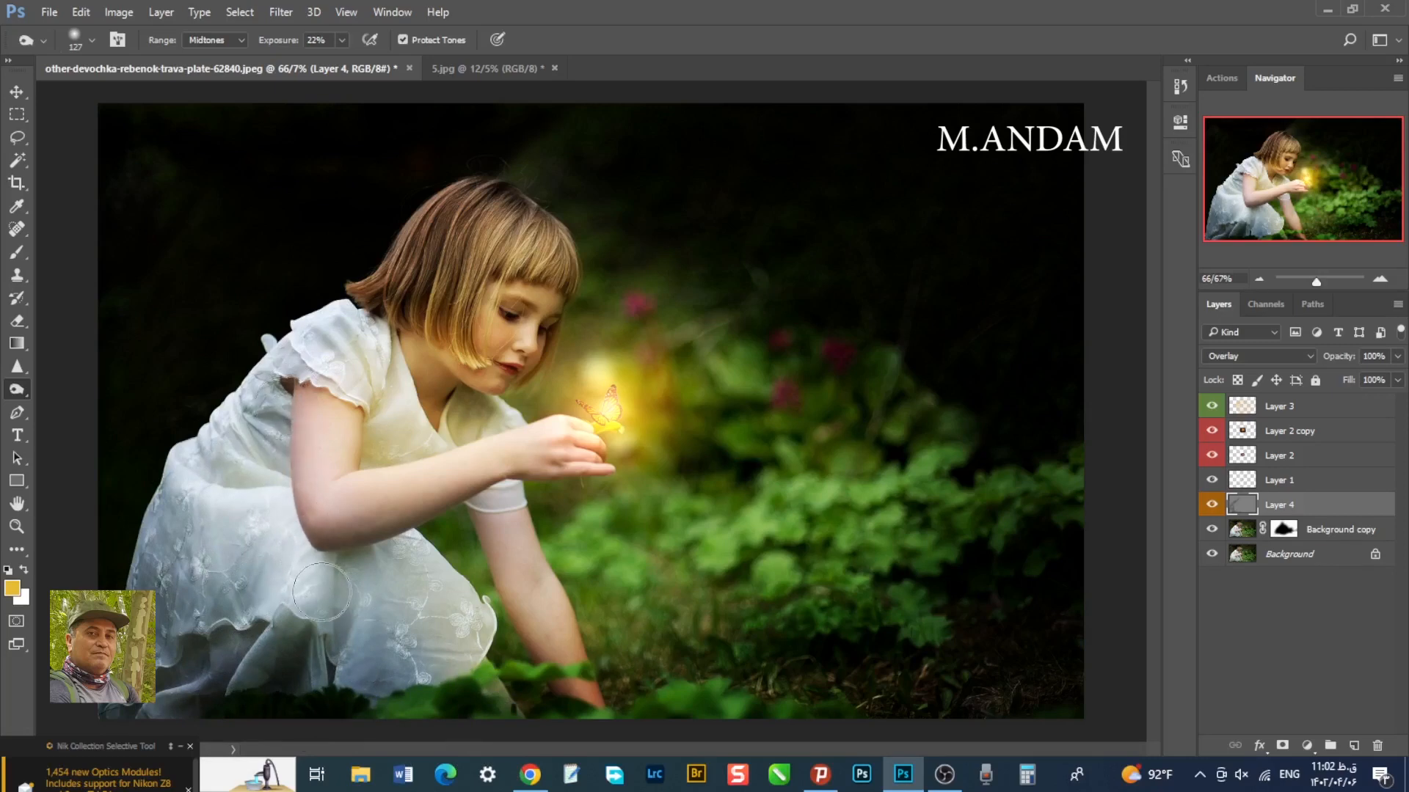
- Reduce the Burn brush to 72 px and darken the dress and underside of the girl's forearm near the elbow
{"action": "right_click", "coordinate": [333, 552]}
{"action": "left_click", "coordinate": [465, 530]}
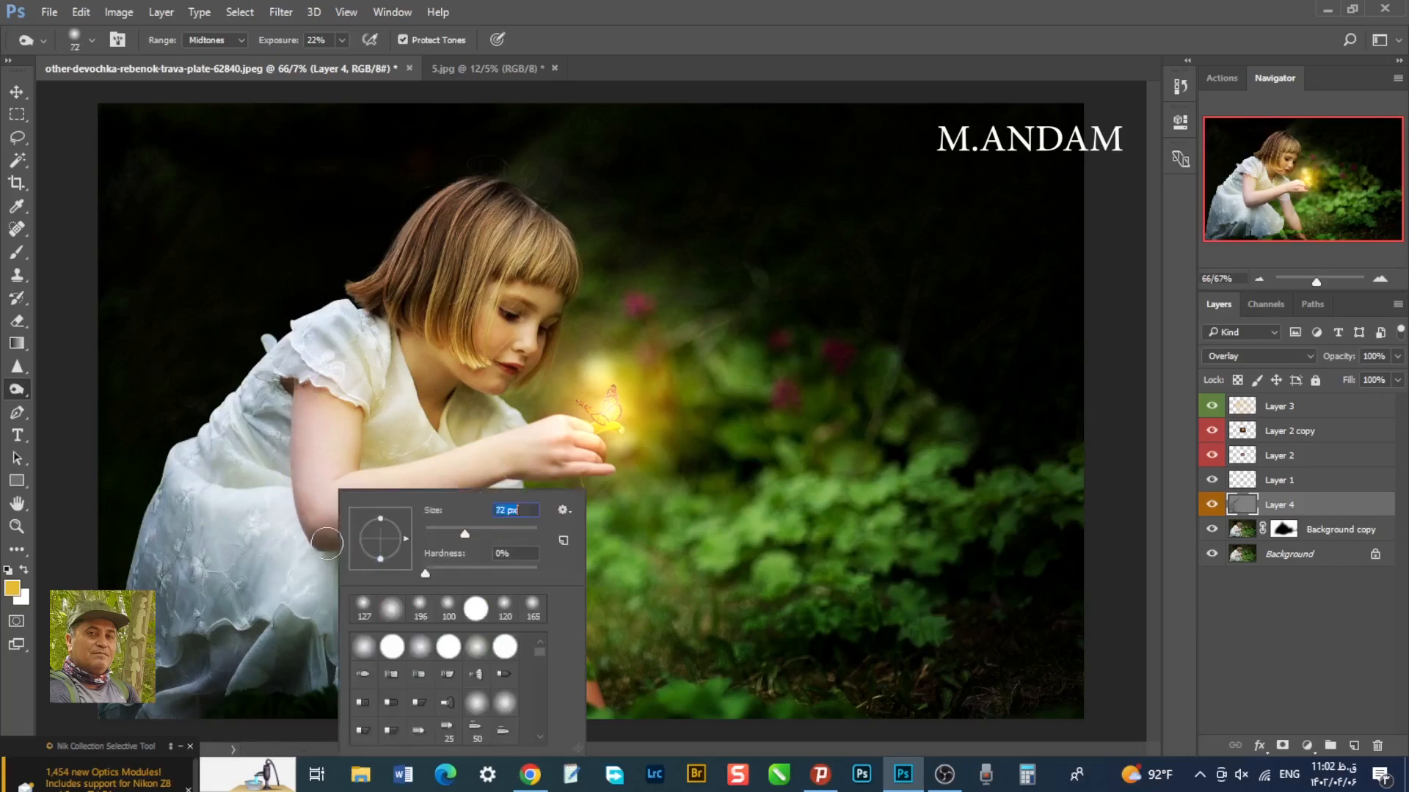
{"action": "key", "text": "Return"}
{"action": "left_click_drag", "start_coordinate": [349, 548], "coordinate": [476, 487]}
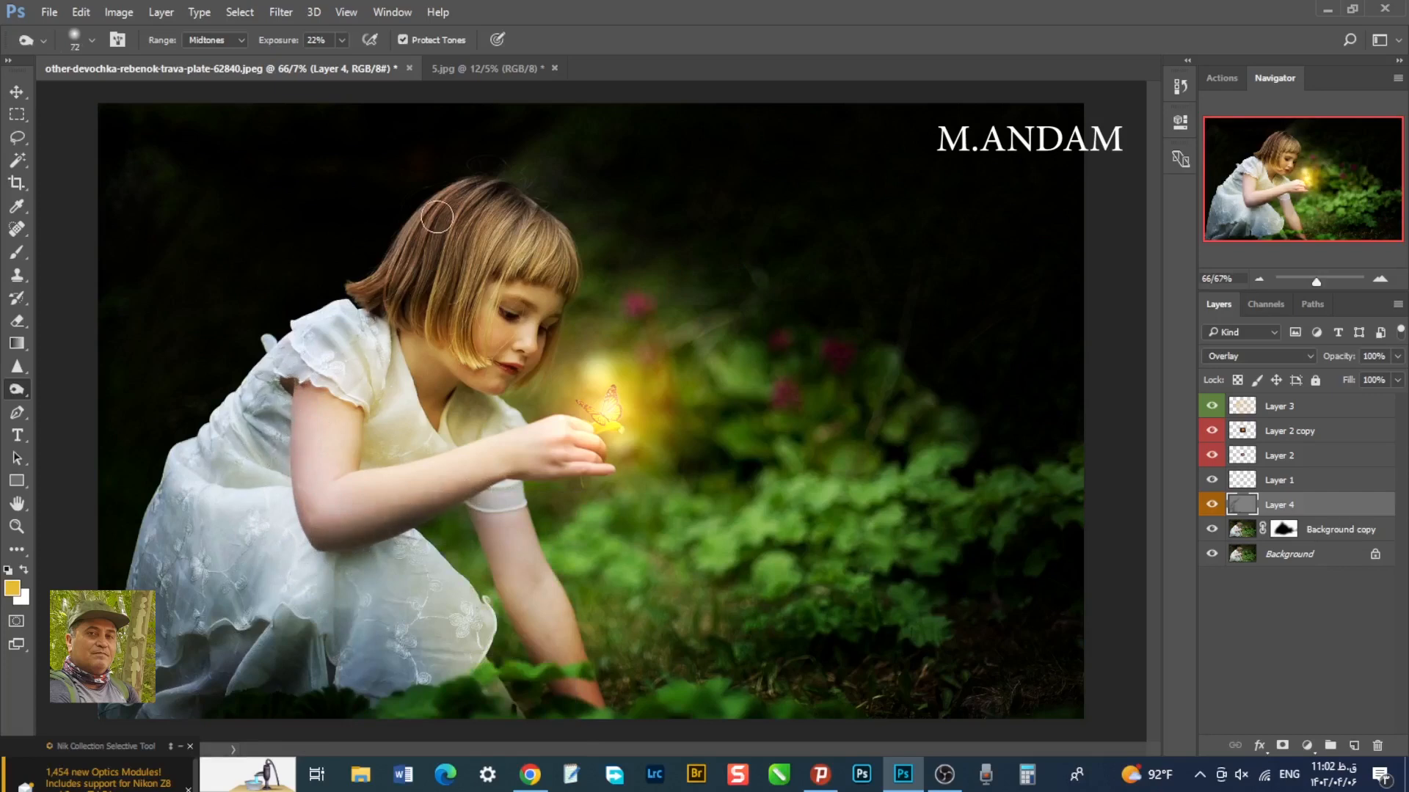
- Enlarge the Burn brush to 174 px, raise exposure to 49%, and darken the girl's hair, the dress edges and the surrounding foliage
{"action": "right_click", "coordinate": [310, 306]}
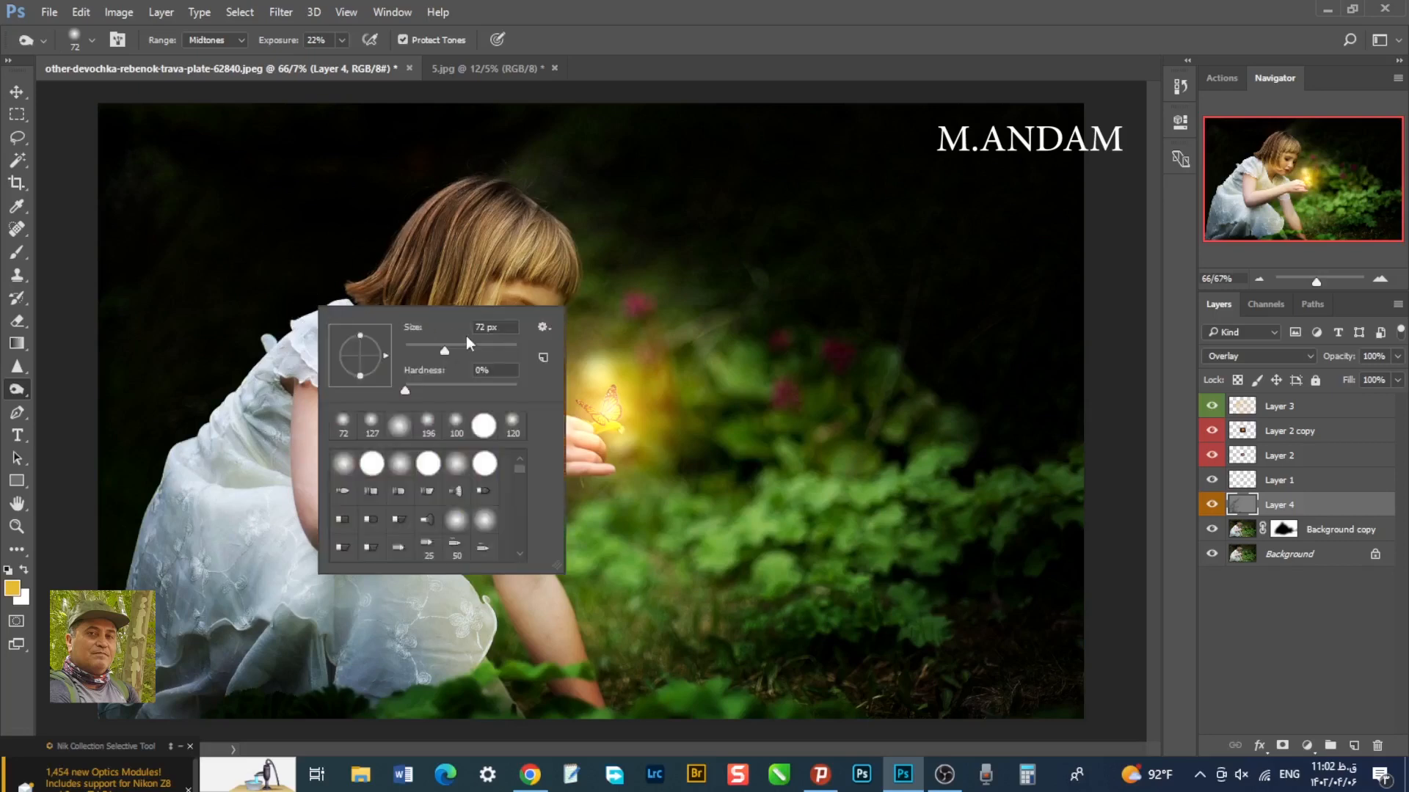
{"action": "left_click", "coordinate": [424, 189]}
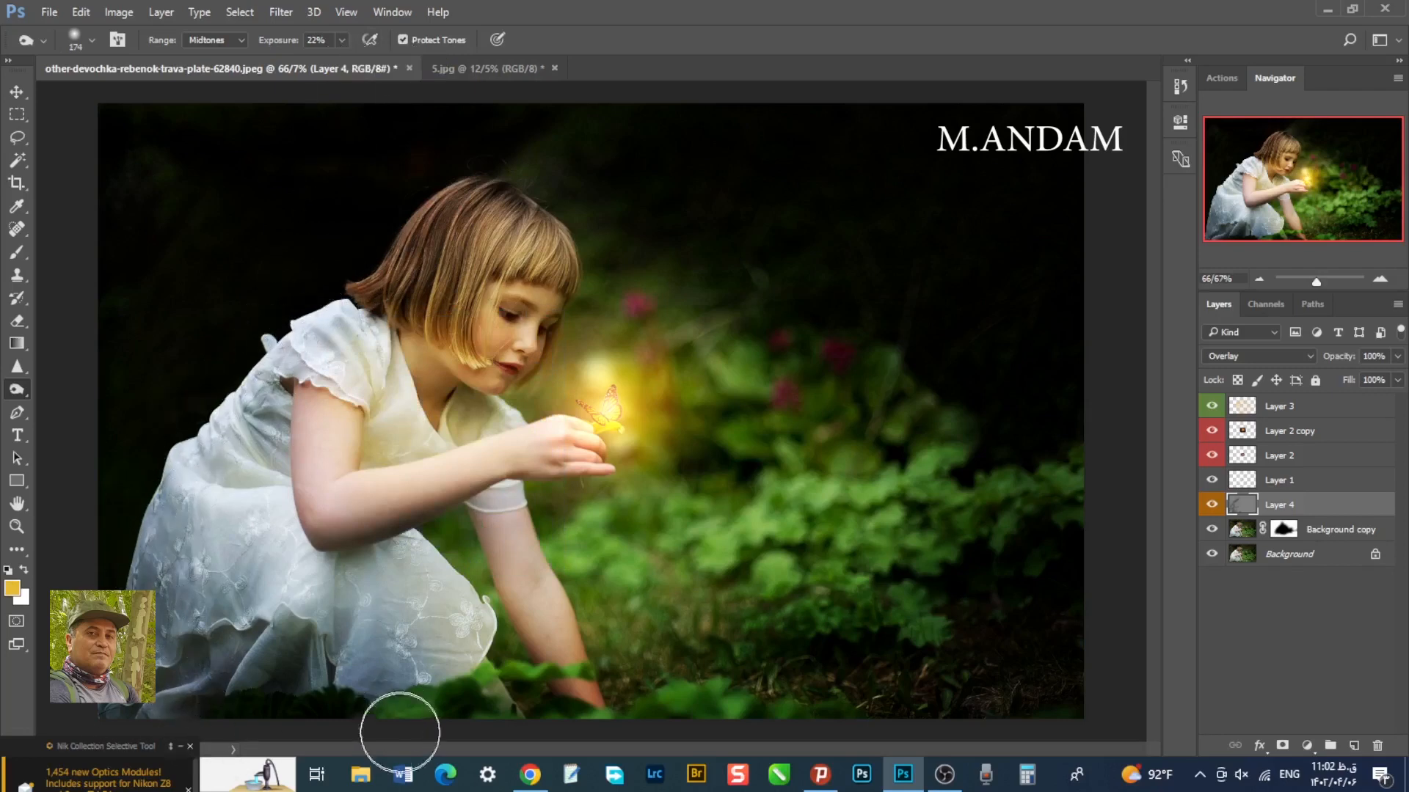
{"action": "left_click", "coordinate": [341, 41]}
{"action": "left_click_drag", "start_coordinate": [354, 60], "coordinate": [363, 62]}
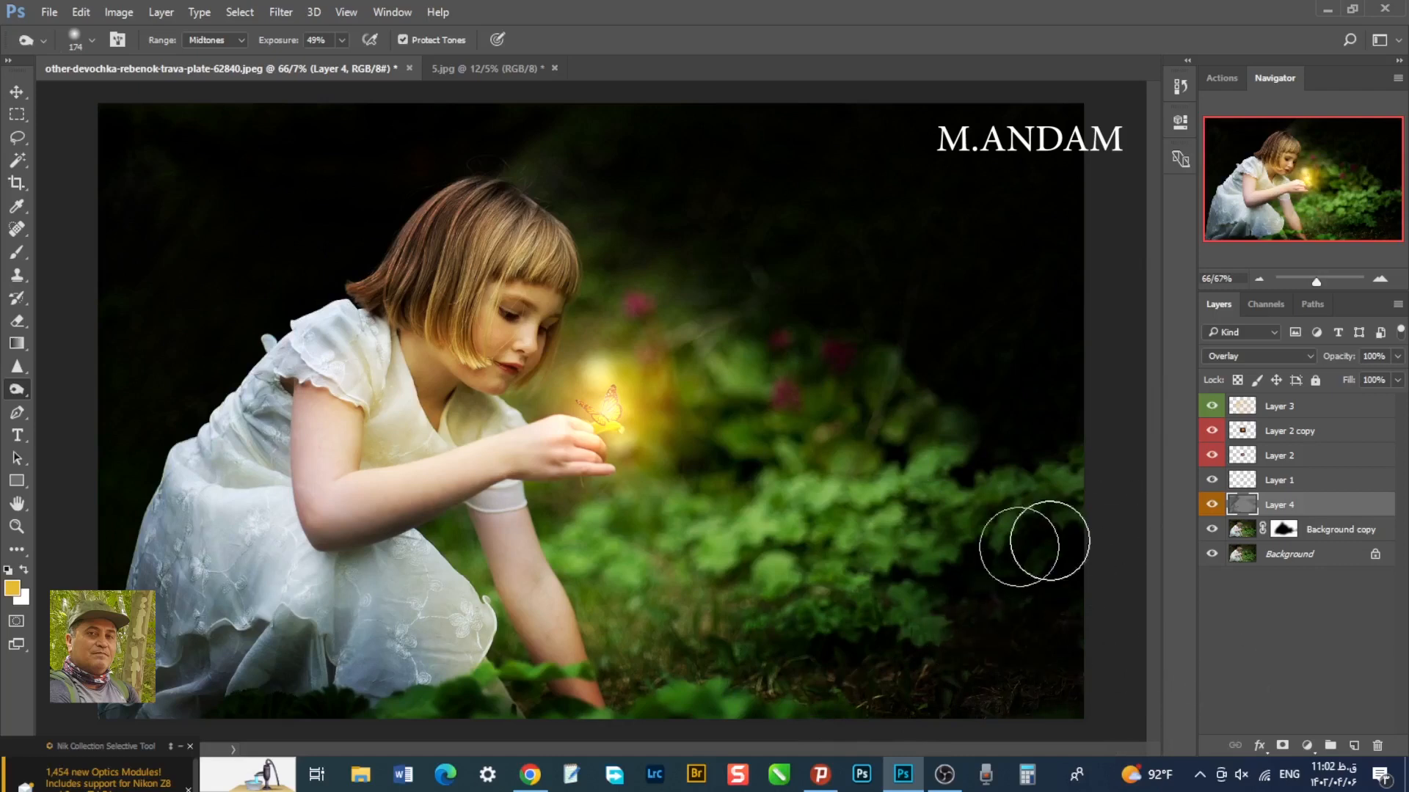
{"action": "mouse_move", "coordinate": [478, 691]}
{"action": "left_mouse_down"}
{"action": "mouse_move", "coordinate": [386, 654]}
{"action": "mouse_move", "coordinate": [390, 627]}
{"action": "mouse_move", "coordinate": [306, 710]}
{"action": "mouse_move", "coordinate": [350, 597]}
{"action": "mouse_move", "coordinate": [277, 678]}
{"action": "mouse_move", "coordinate": [272, 631]}
{"action": "mouse_move", "coordinate": [228, 600]}
{"action": "mouse_move", "coordinate": [188, 624]}
{"action": "left_mouse_up"}
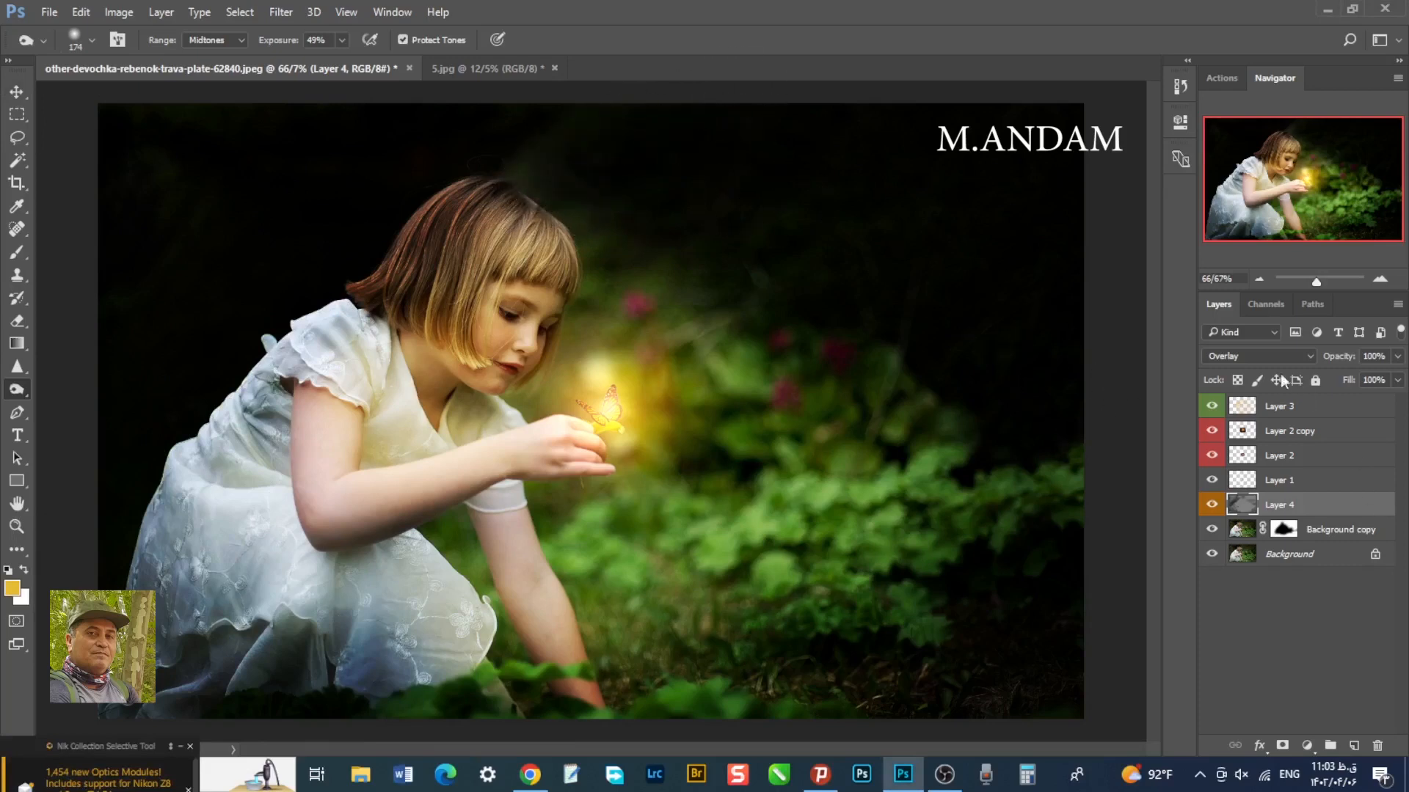
- Compare the whole edit with the original Background layer shown alone
{"action": "left_click", "coordinate": [1259, 280]}
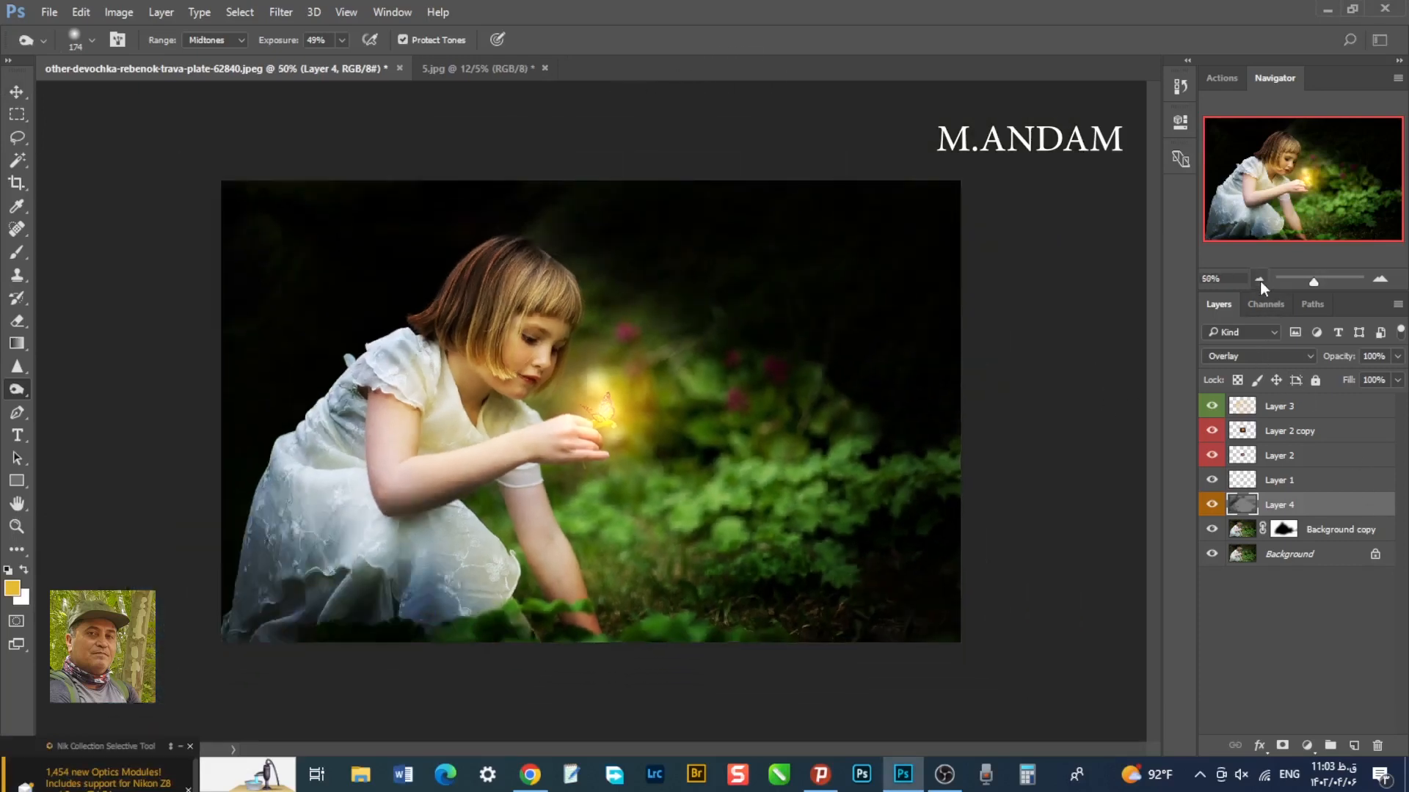
{"action": "left_click", "coordinate": [1212, 555], "text": "alt"}
{"action": "left_click", "coordinate": [1212, 555], "text": "alt"}
{"action": "left_click", "coordinate": [1212, 556], "text": "alt"}
{"action": "left_click", "coordinate": [1212, 557], "text": "alt"}
- Burn the lower dress further on Layer 4 with the 174 px brush at 49% exposure
{"action": "left_click", "coordinate": [1246, 412]}
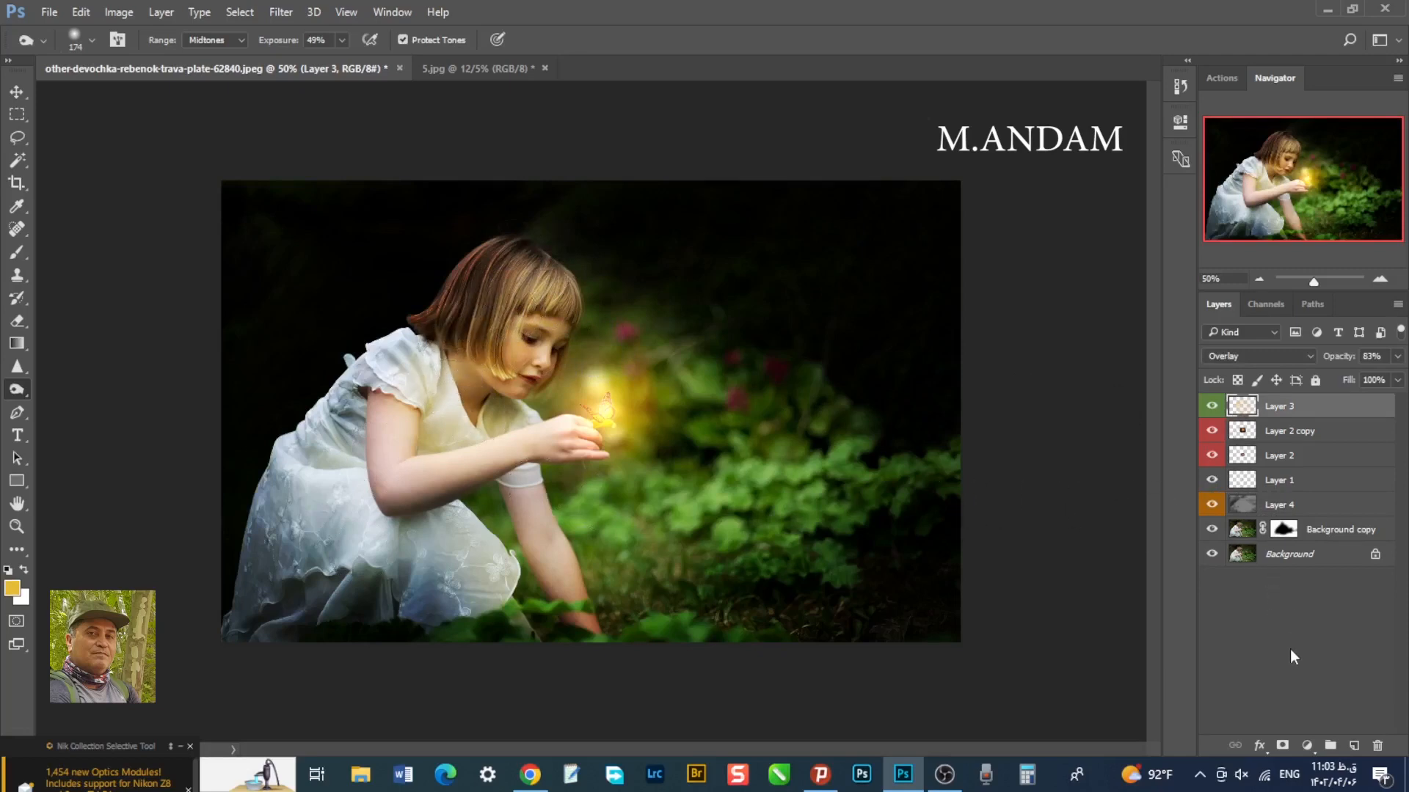
{"action": "left_click", "coordinate": [1249, 506]}
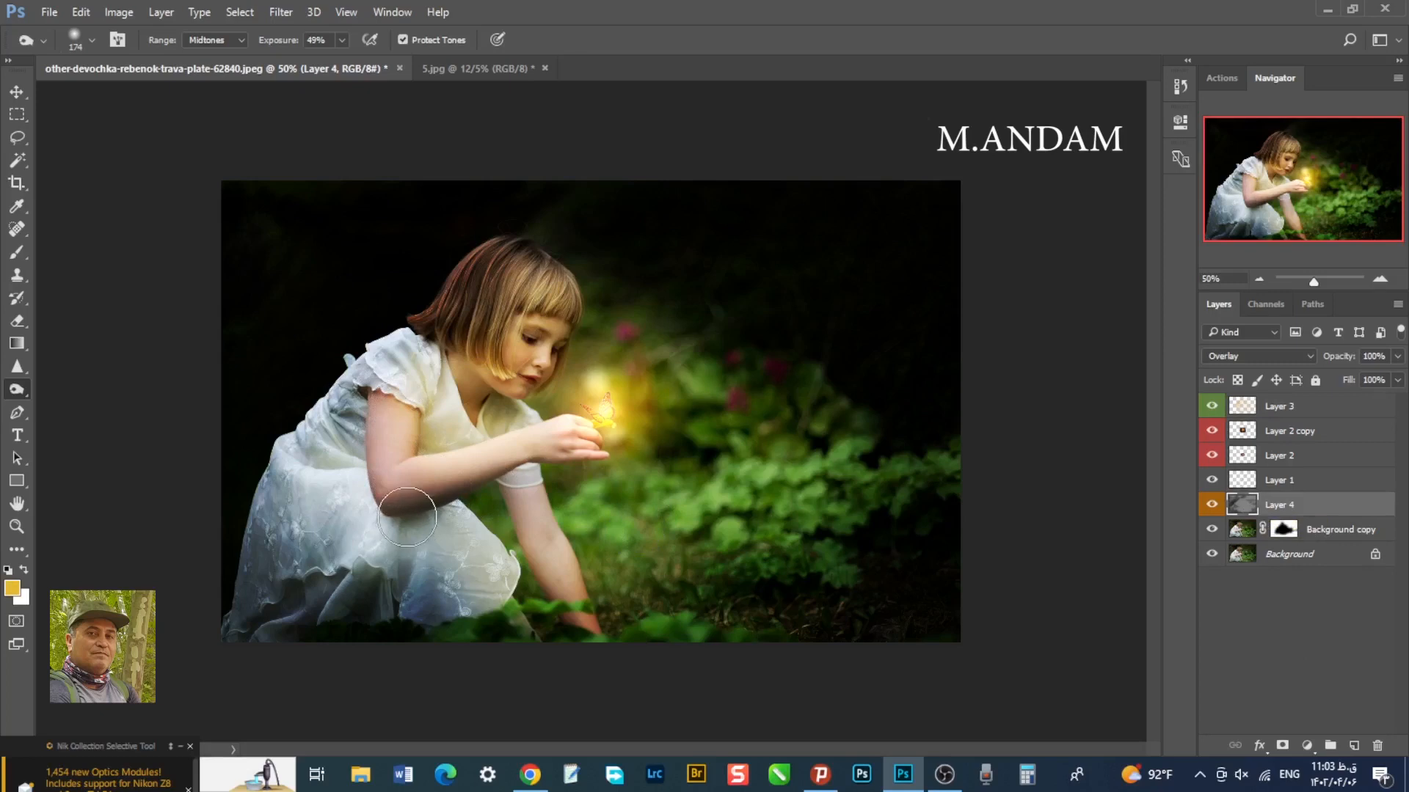
{"action": "left_click_drag", "start_coordinate": [496, 502], "coordinate": [517, 580]}
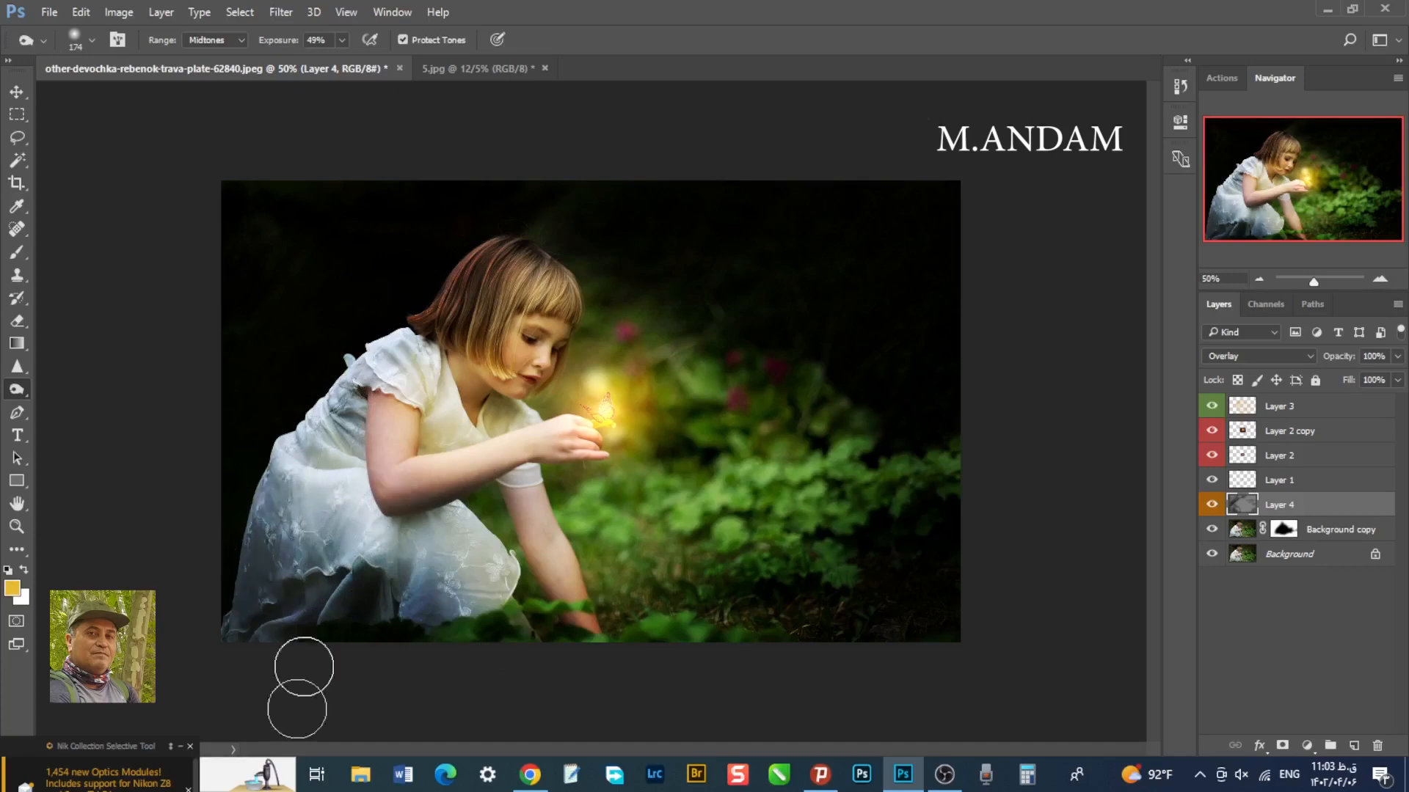
{"action": "left_click", "coordinate": [242, 775]}
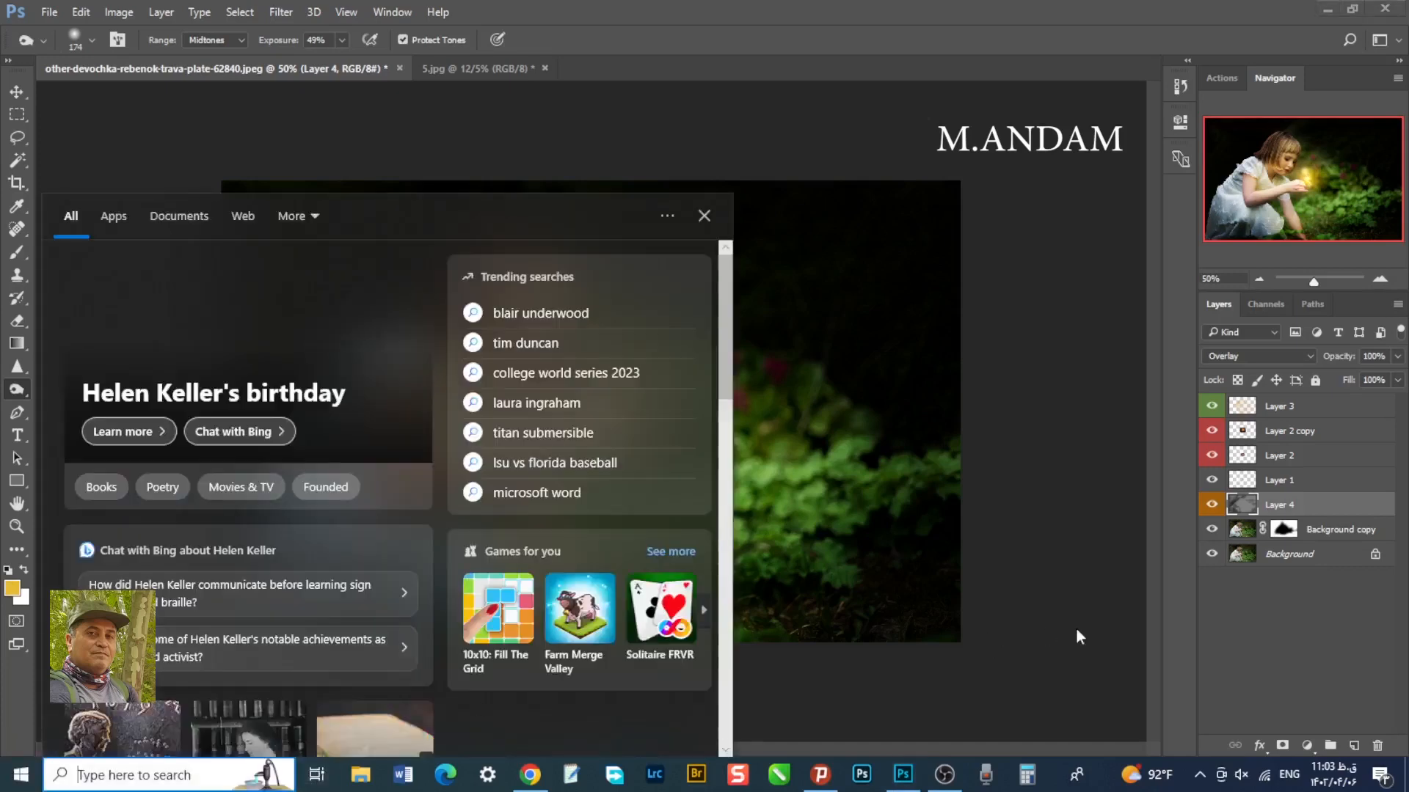
{"action": "left_click", "coordinate": [1076, 629]}
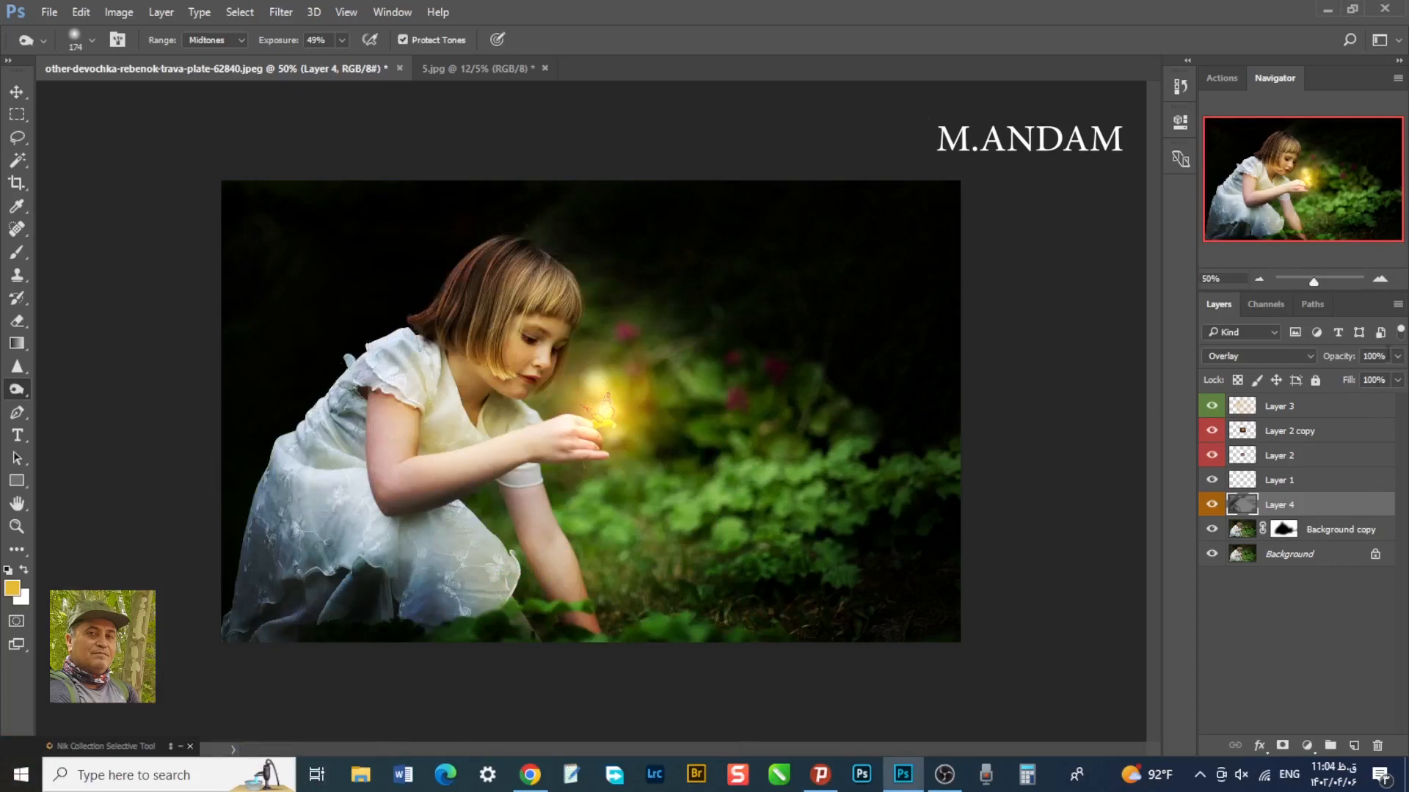
- Compare the image with and without Layer 4, and reduce the layer's opacity to 76%
{"action": "left_click", "coordinate": [1211, 505]}
{"action": "left_click", "coordinate": [1211, 505]}
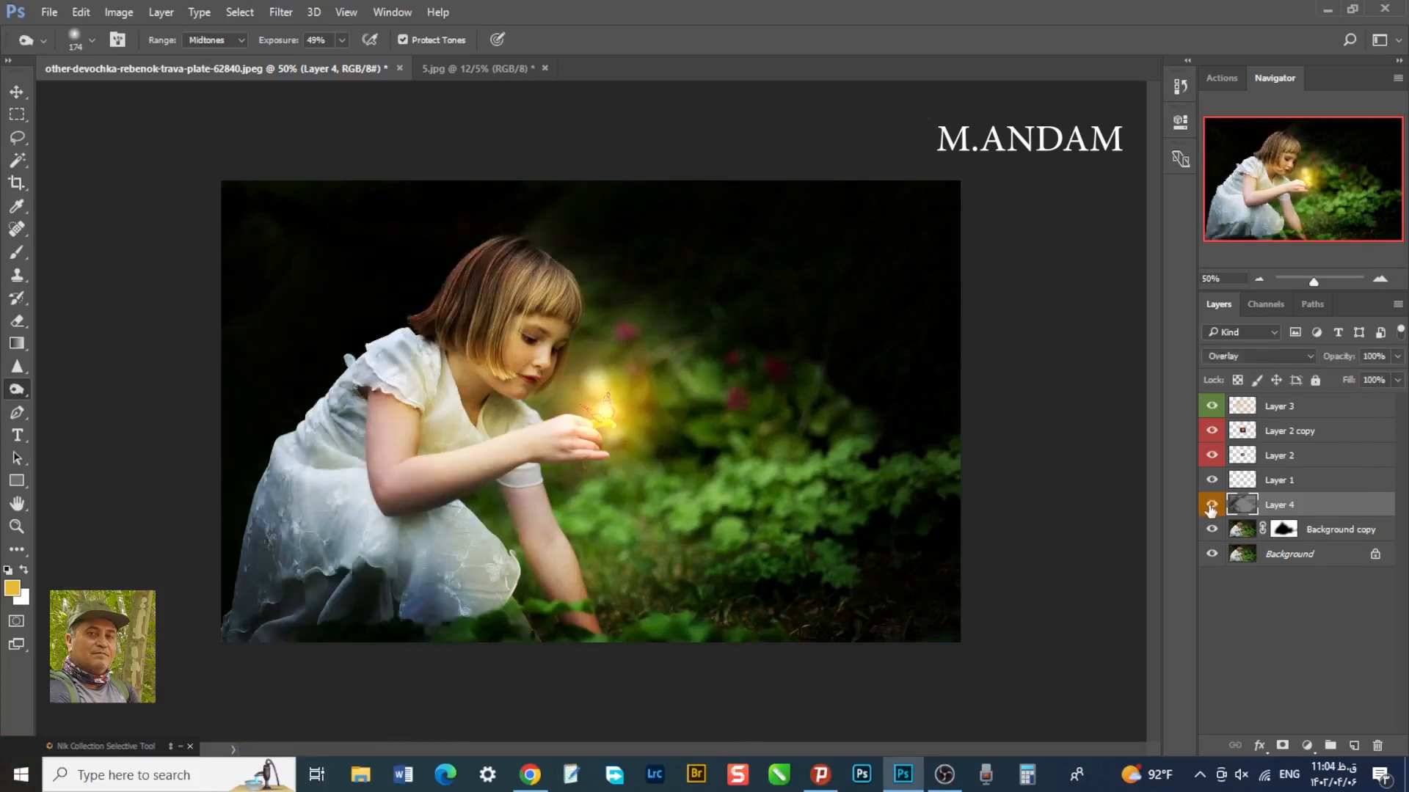
{"action": "left_click", "coordinate": [1397, 357]}
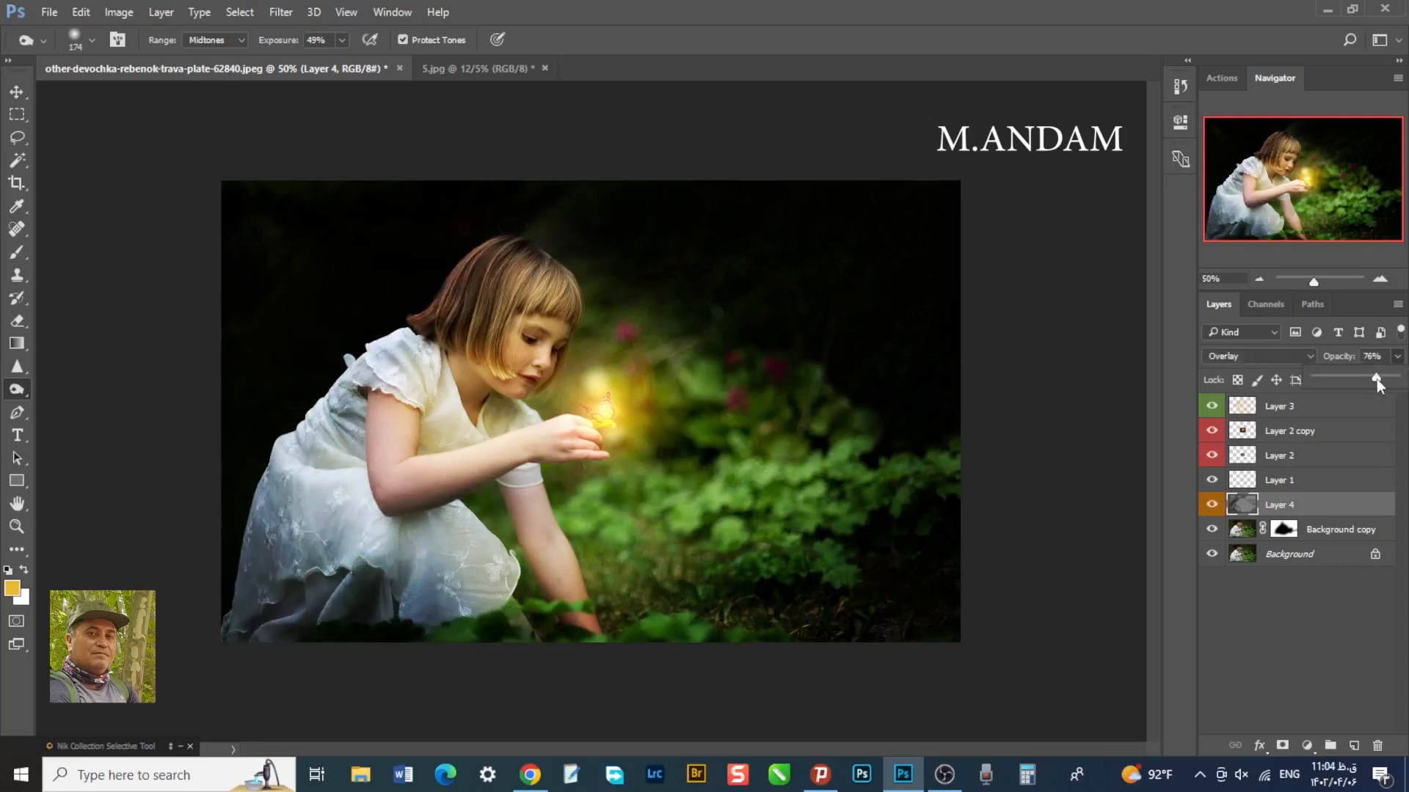
{"action": "left_click", "coordinate": [1071, 513]}
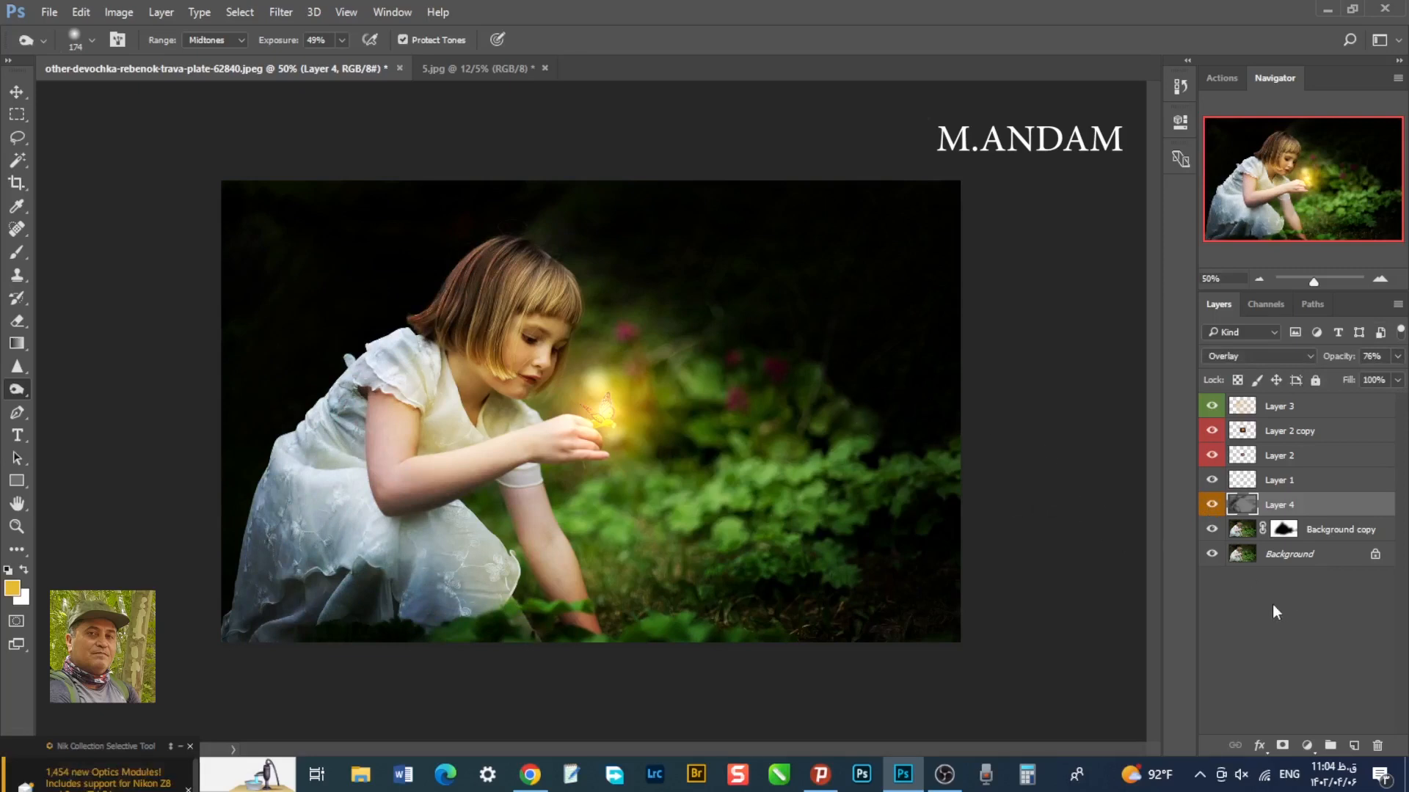
- Group every layer above the original Background, from Background copy up to Layer 3, into one layer group
{"action": "left_click", "coordinate": [1337, 412], "text": "shift"}
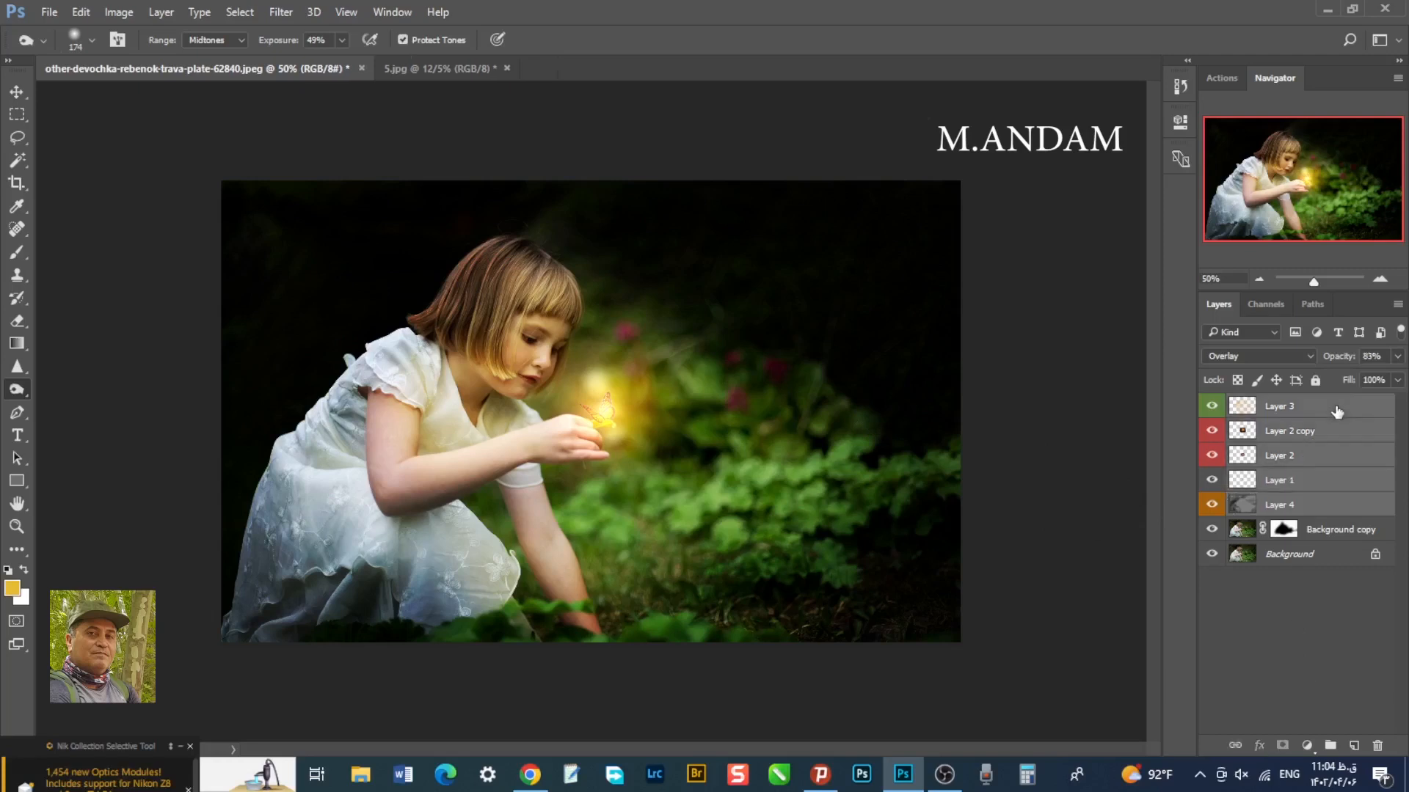
{"action": "left_click", "coordinate": [1333, 528], "text": "shift"}
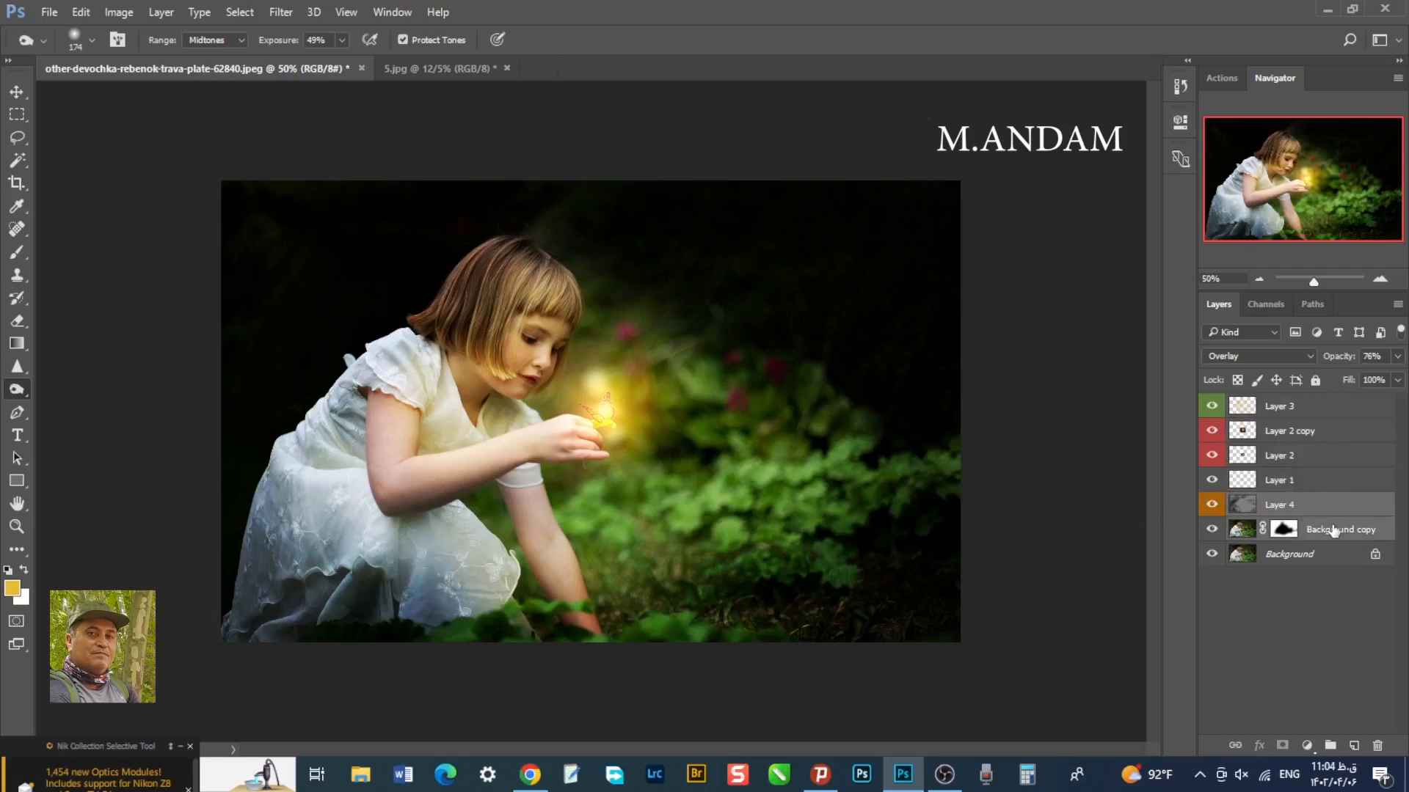
{"action": "left_click", "coordinate": [1334, 482], "text": "shift"}
{"action": "left_click", "coordinate": [1333, 431], "text": "shift"}
{"action": "left_click", "coordinate": [1333, 405], "text": "shift"}
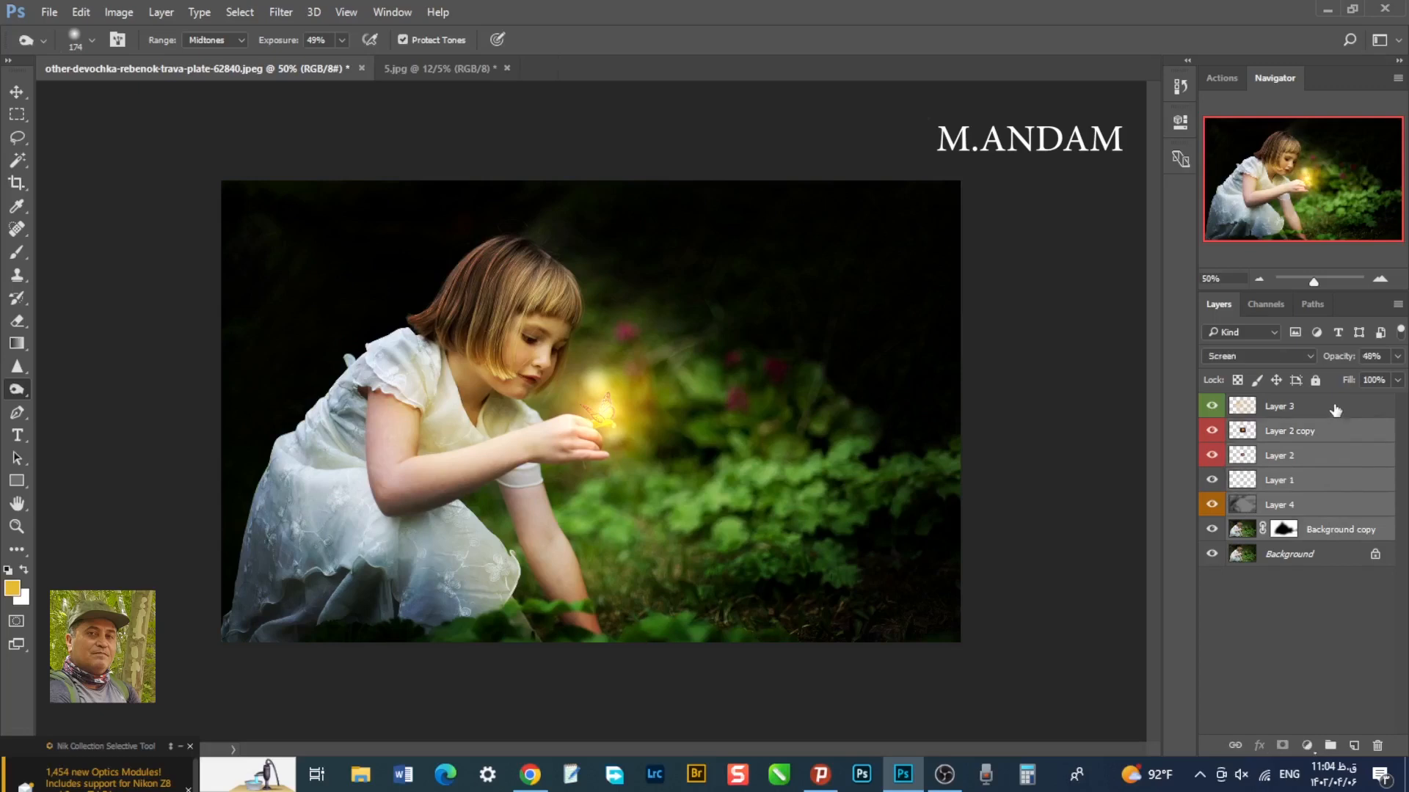
{"action": "left_click", "coordinate": [1330, 744]}
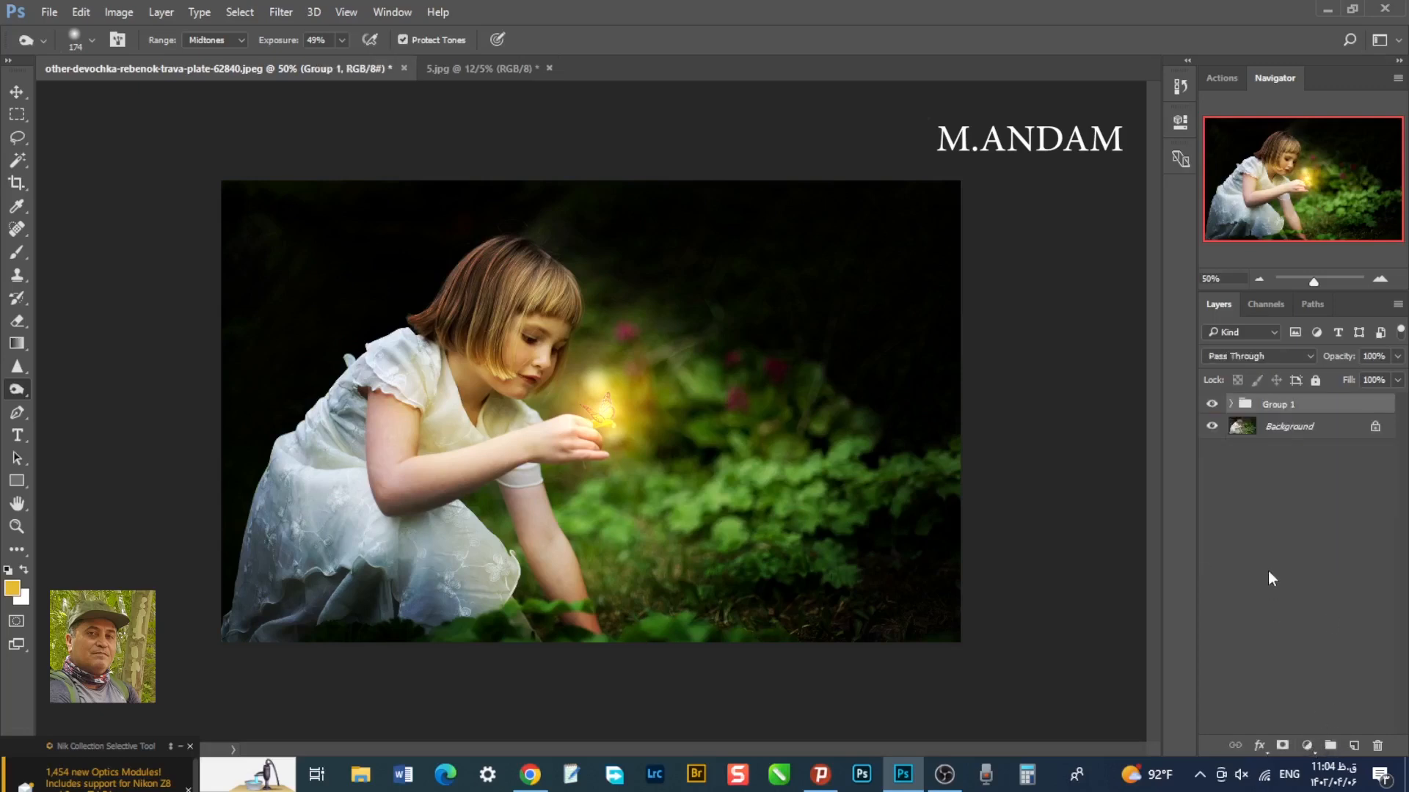
- Stamp all visible layers into a new layer above Group 1, label it blue, and duplicate it
{"action": "key", "text": "ctrl+shift+alt+e"}
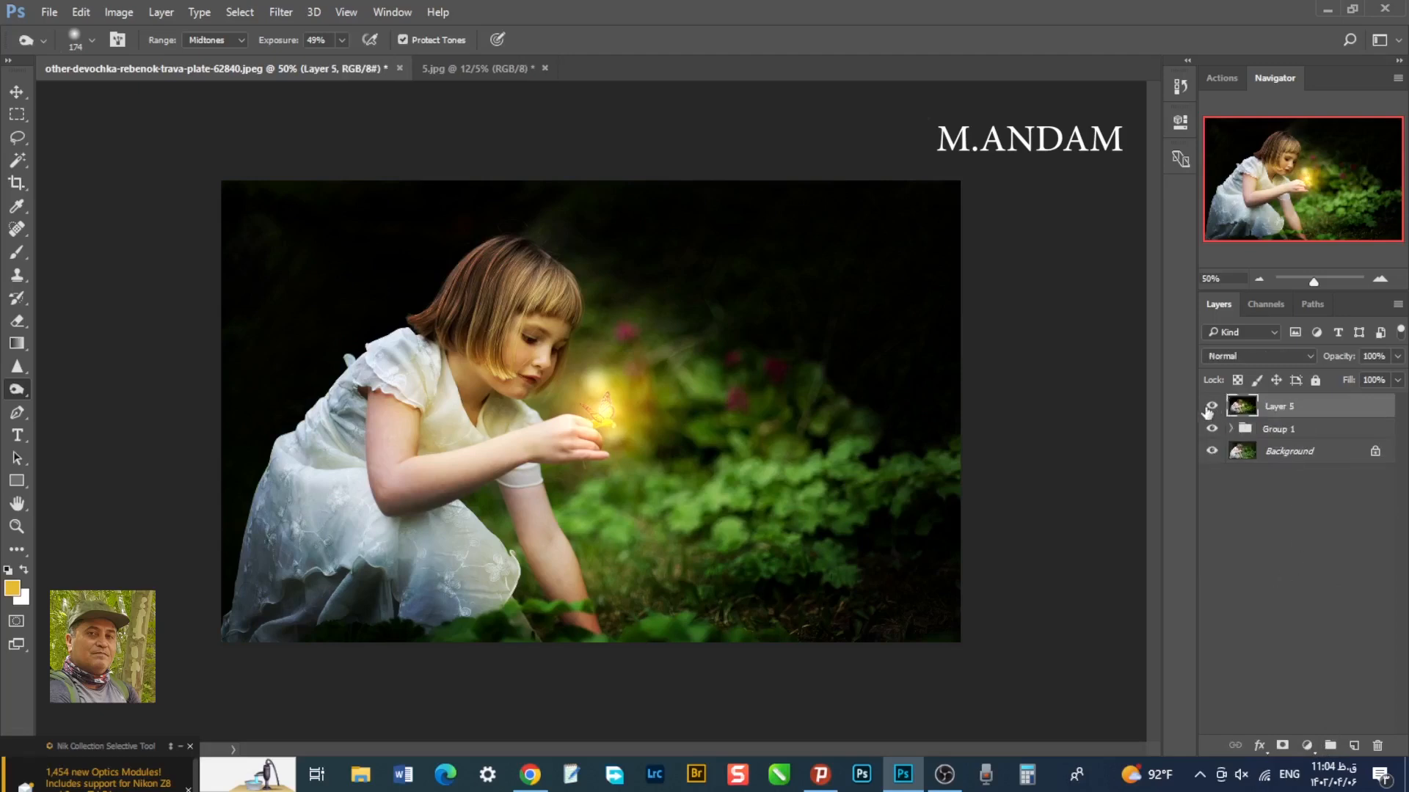
{"action": "right_click", "coordinate": [1211, 406]}
{"action": "left_click", "coordinate": [1246, 562]}
{"action": "left_click_drag", "start_coordinate": [1280, 407], "coordinate": [1354, 743]}
- Start the Camera Raw Filter on Layer 5 copy with Temperature +7, Highlights -32, Whites +20, Clarity -21 and slightly raised Vibrance
{"action": "left_click", "coordinate": [281, 12]}
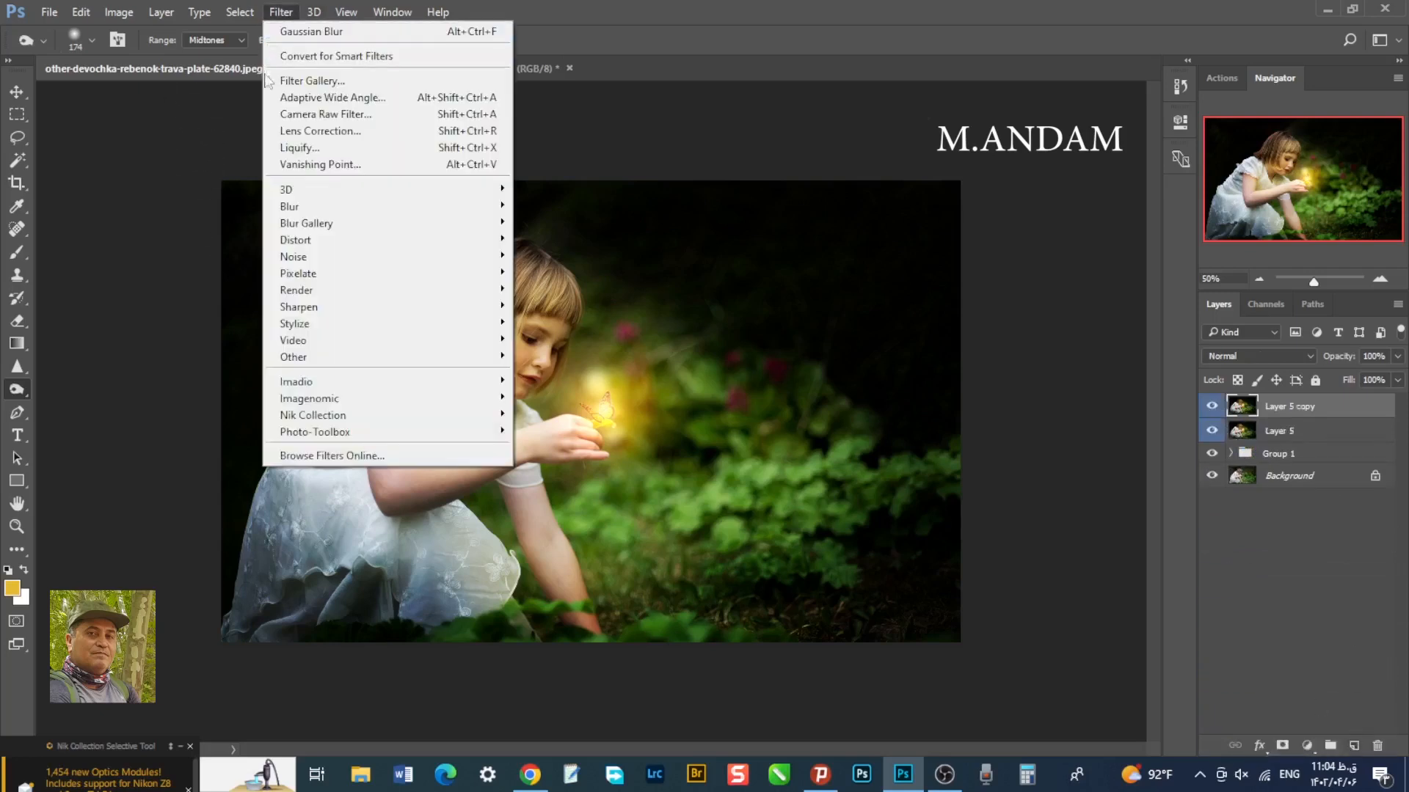
{"action": "left_click", "coordinate": [440, 114]}
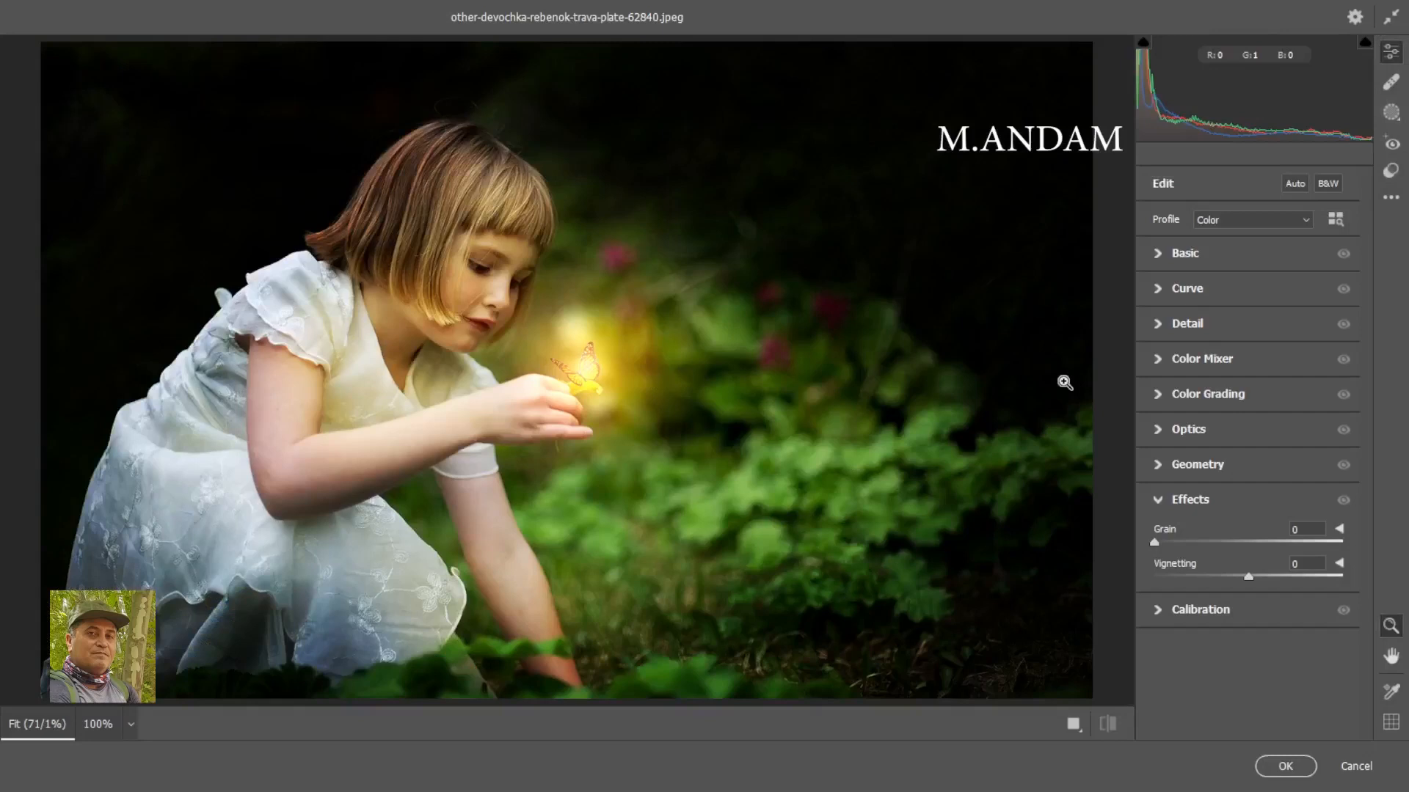
{"action": "left_click", "coordinate": [1173, 266]}
{"action": "left_click_drag", "start_coordinate": [1250, 326], "coordinate": [1253, 332]}
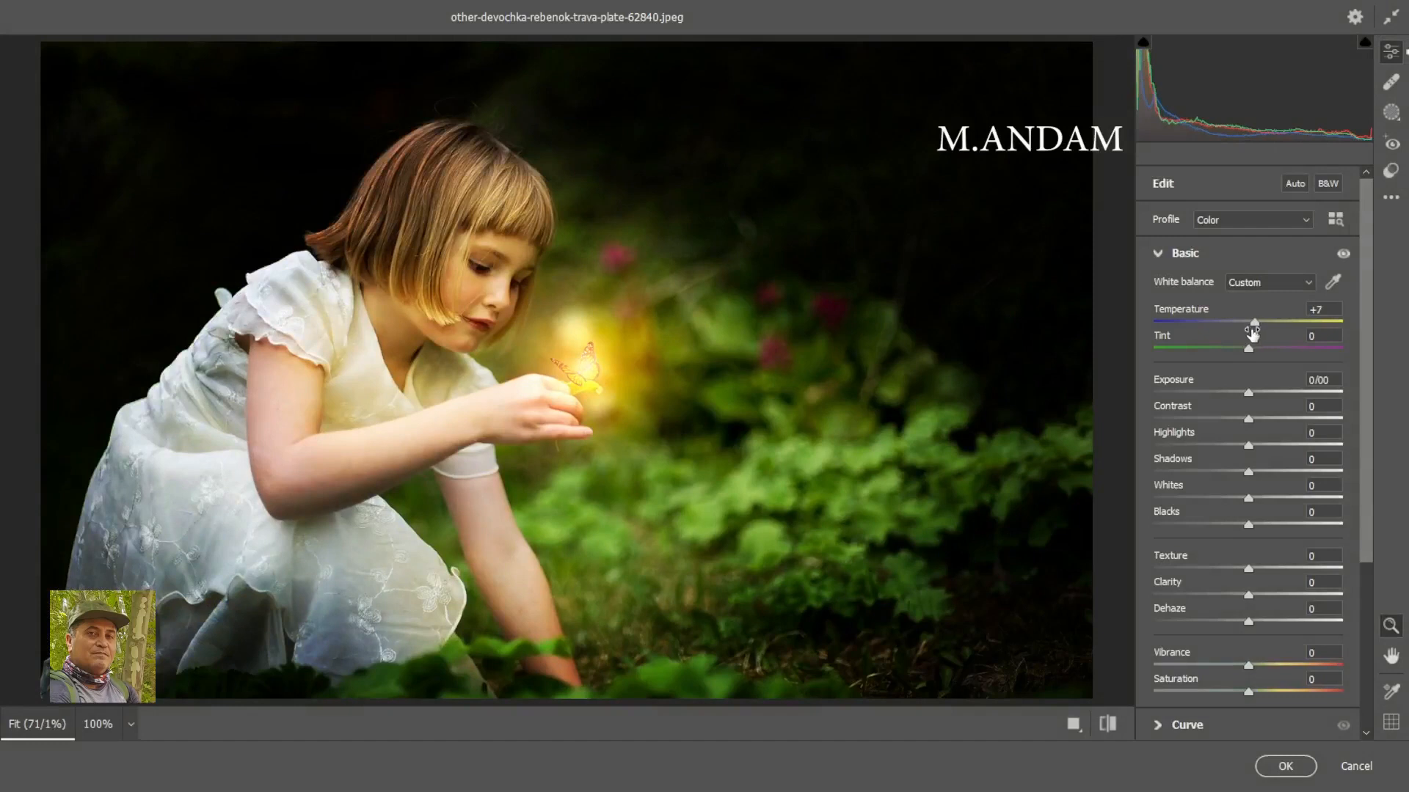
{"action": "left_click_drag", "start_coordinate": [1247, 444], "coordinate": [1216, 452]}
{"action": "mouse_move", "coordinate": [1248, 499]}
{"action": "left_mouse_down"}
{"action": "mouse_move", "coordinate": [1285, 505]}
{"action": "mouse_move", "coordinate": [1269, 518]}
{"action": "left_mouse_up"}
{"action": "left_click_drag", "start_coordinate": [1248, 596], "coordinate": [1229, 600]}
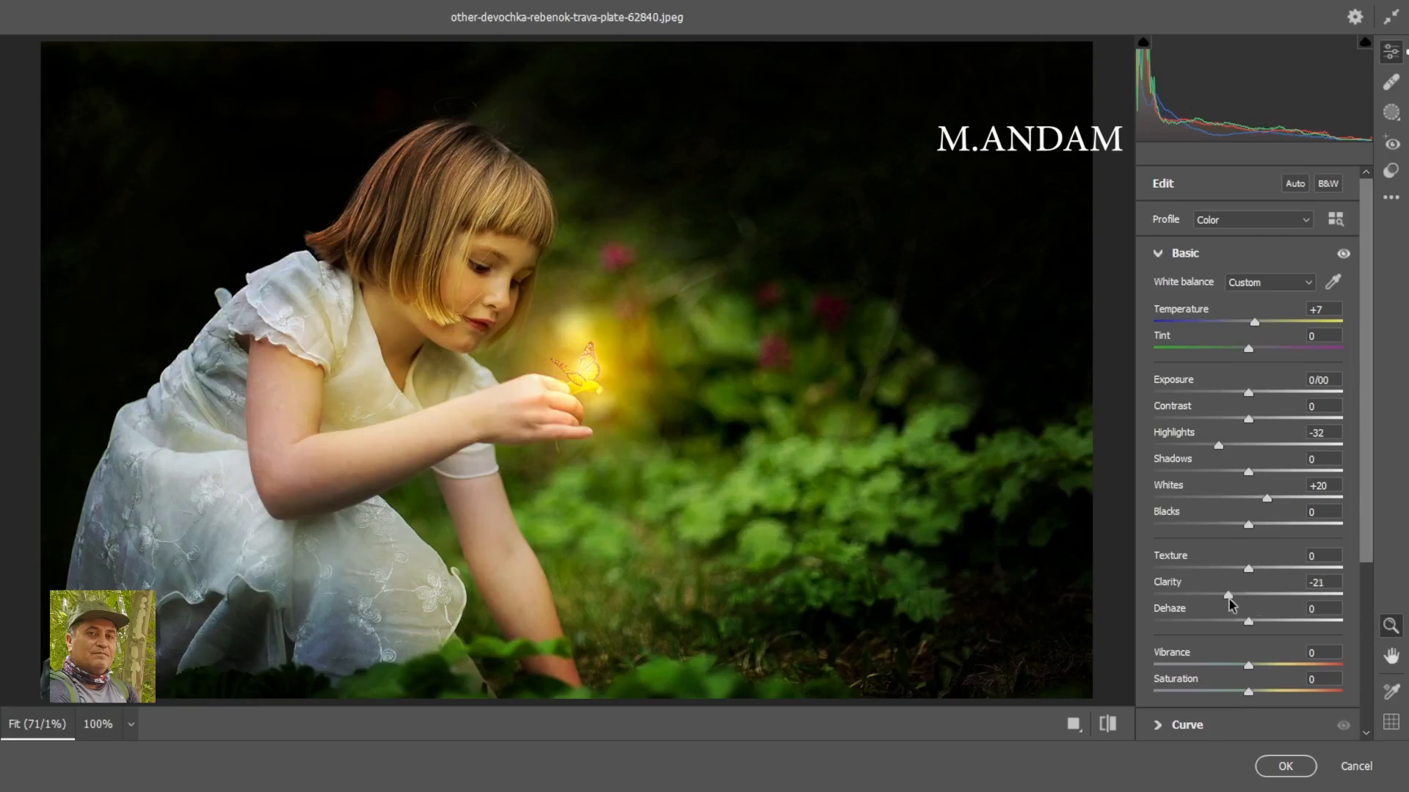
{"action": "left_click_drag", "start_coordinate": [1247, 665], "coordinate": [1253, 665]}
{"action": "left_click", "coordinate": [1159, 257]}
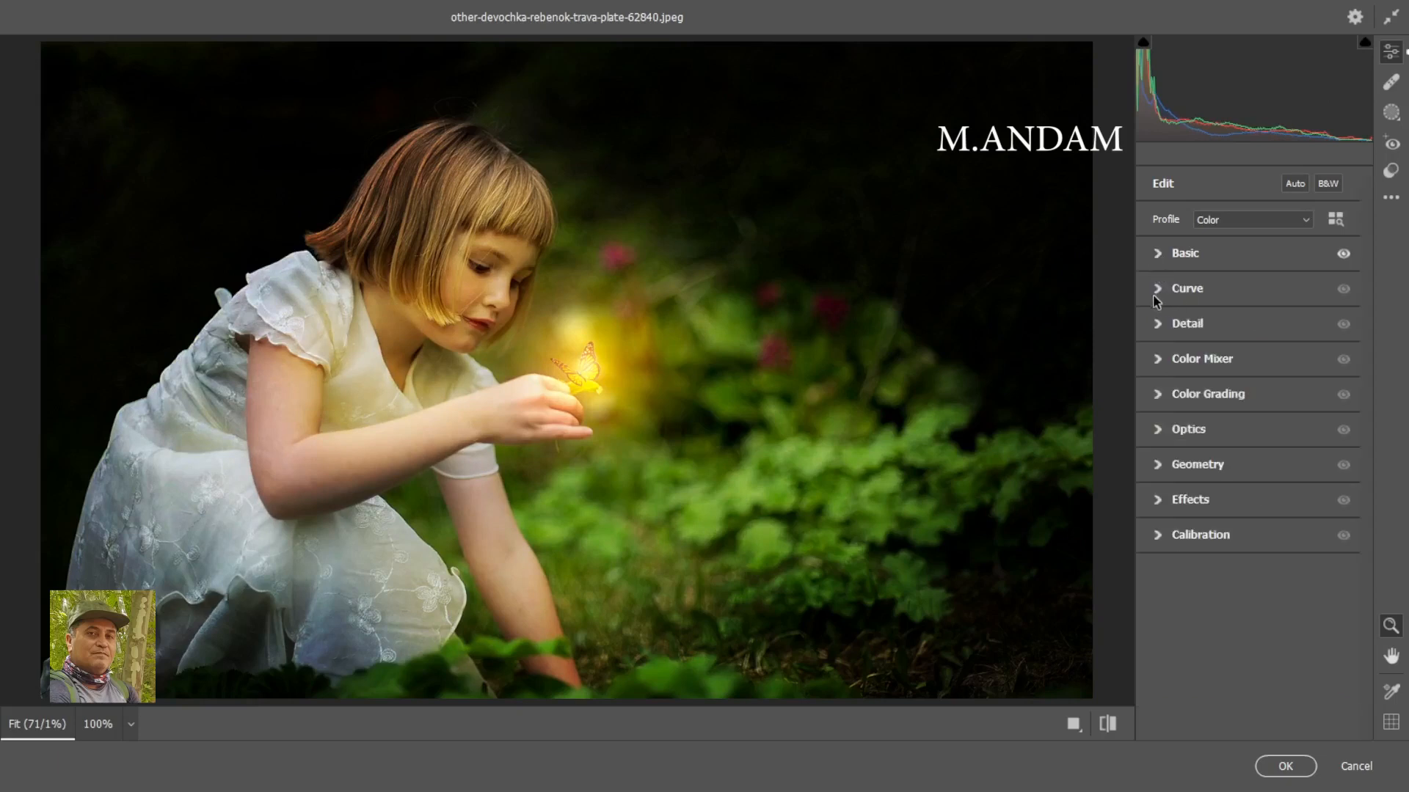
- Place midtone, highlight and shadow points on the Camera Raw tone curve, and compare the image with and without the curve
{"action": "left_click", "coordinate": [1157, 290]}
{"action": "left_click", "coordinate": [1248, 438]}
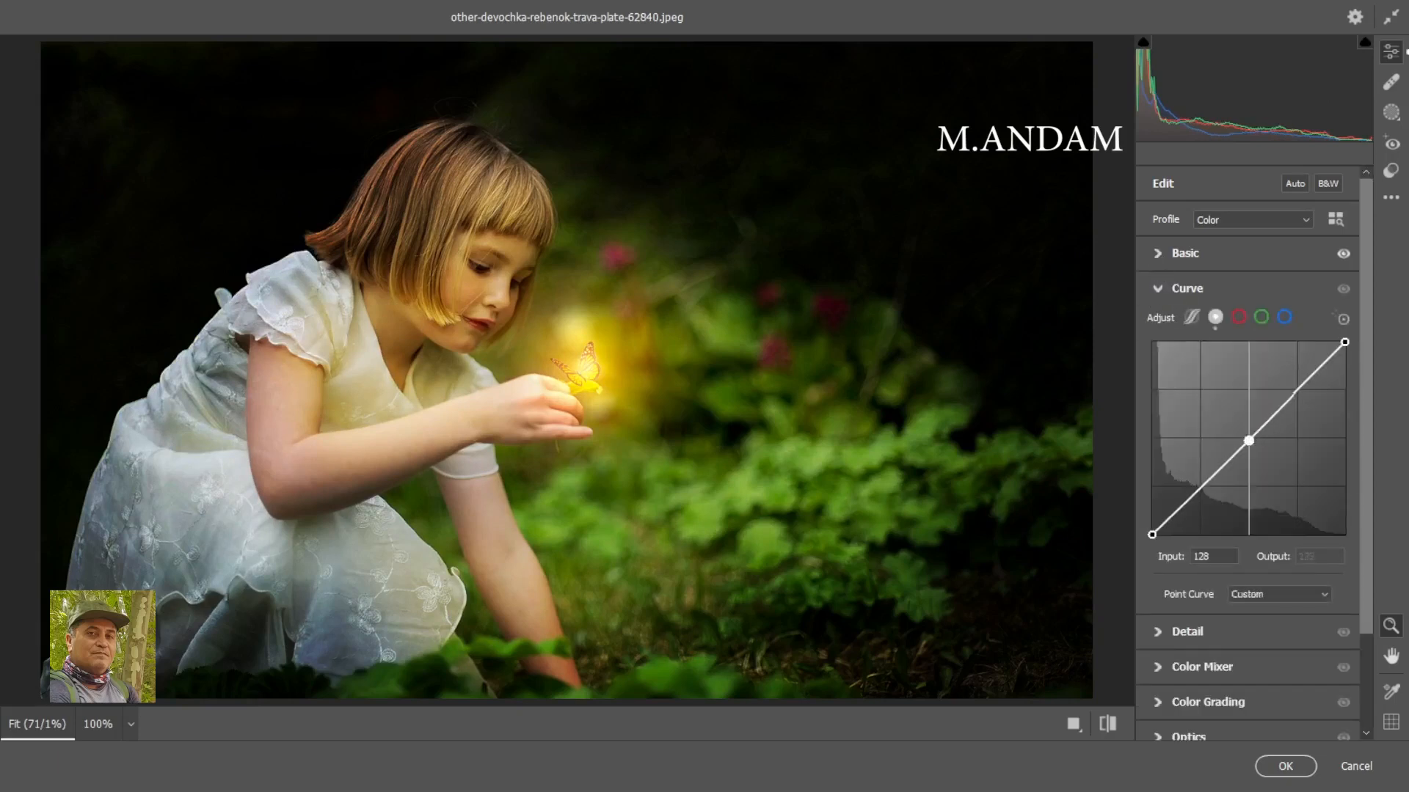
{"action": "left_click_drag", "start_coordinate": [1248, 441], "coordinate": [1248, 440]}
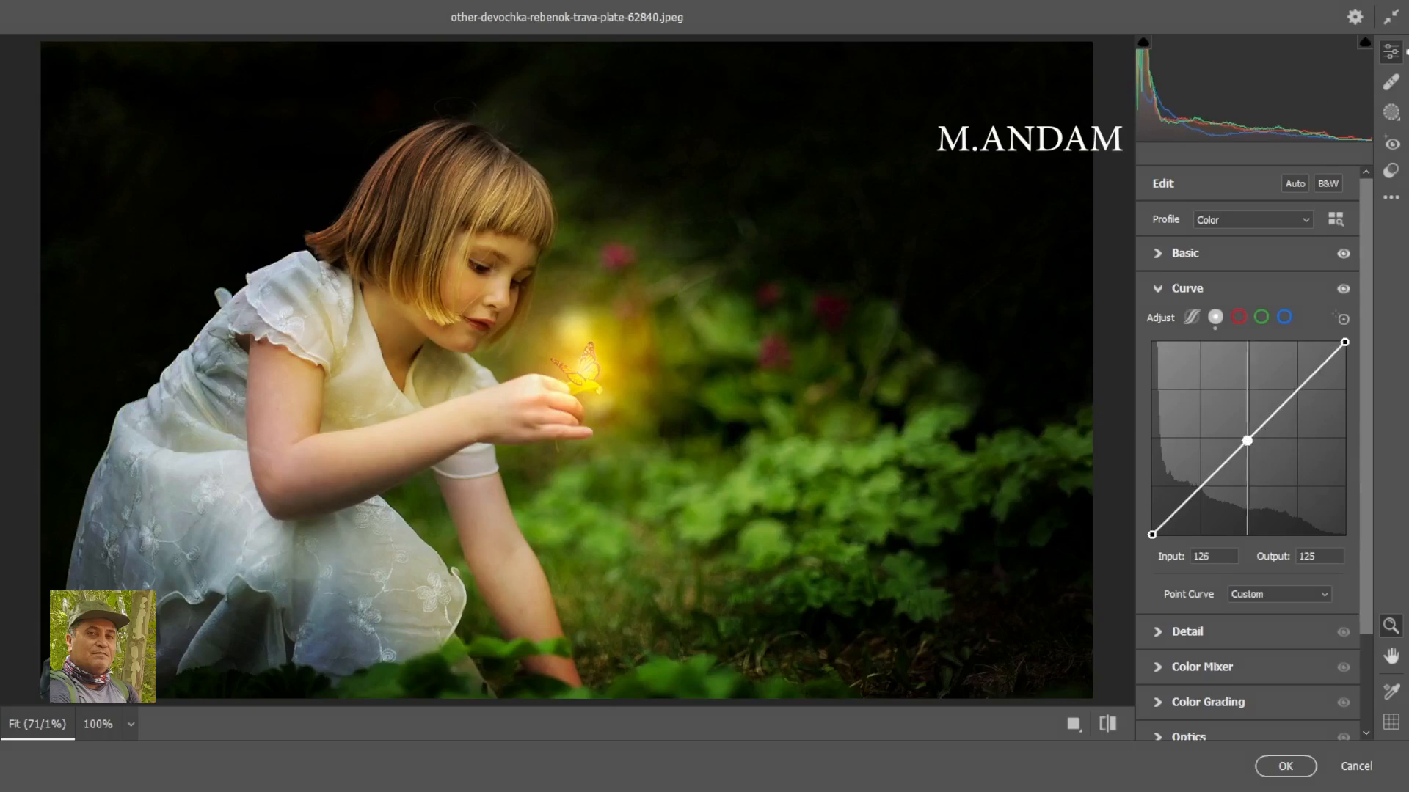
{"action": "left_click", "coordinate": [1294, 391]}
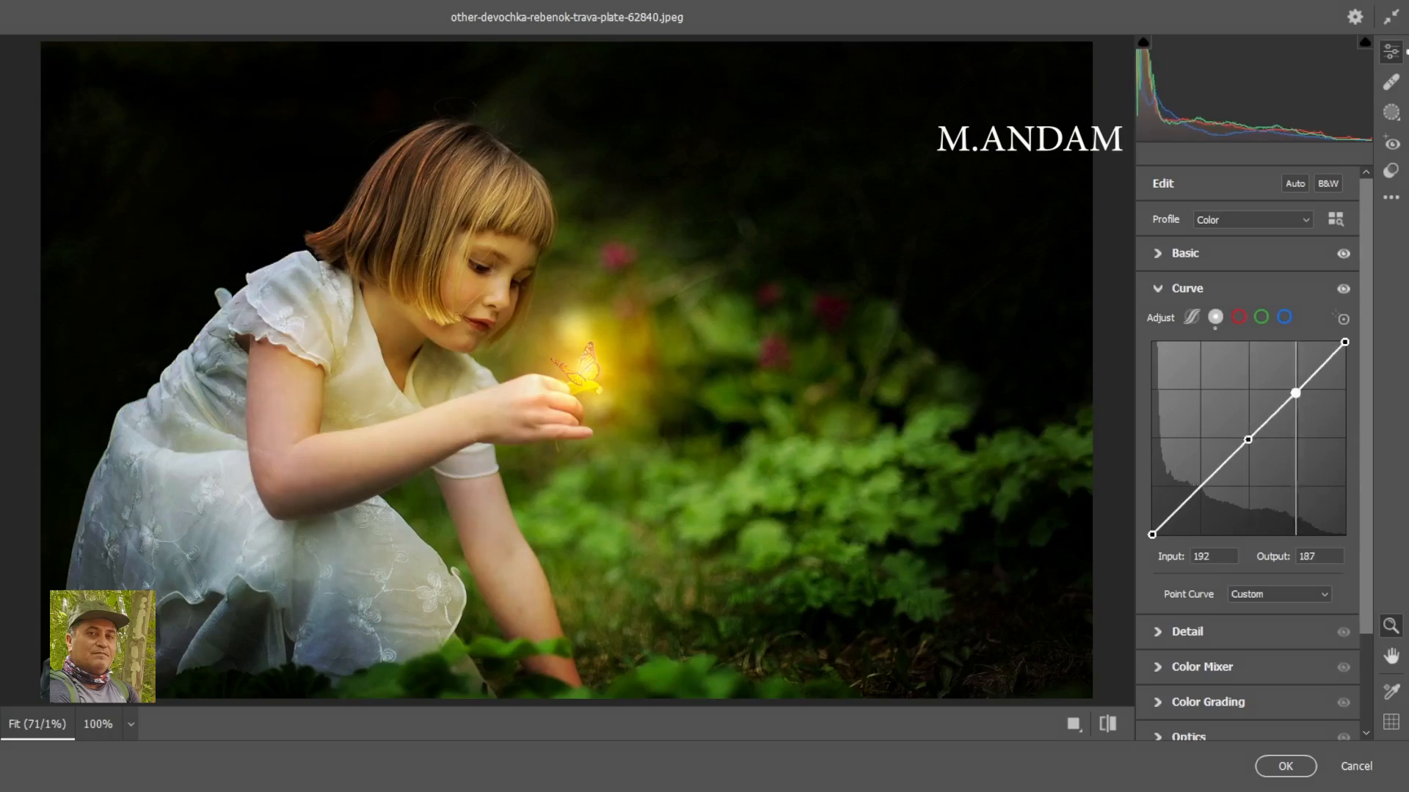
{"action": "left_click", "coordinate": [1202, 486]}
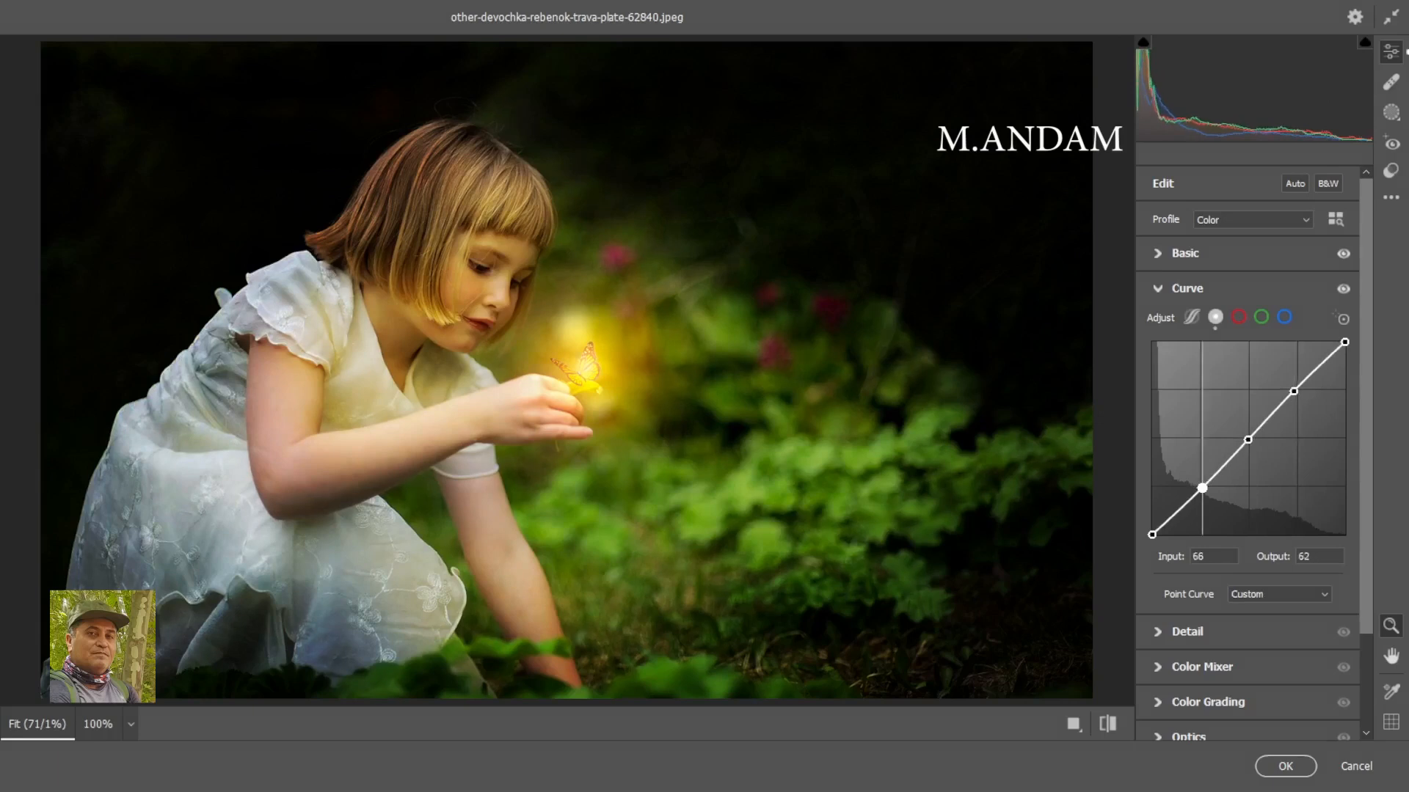
{"action": "left_click", "coordinate": [1341, 294]}
{"action": "left_click", "coordinate": [1340, 294]}
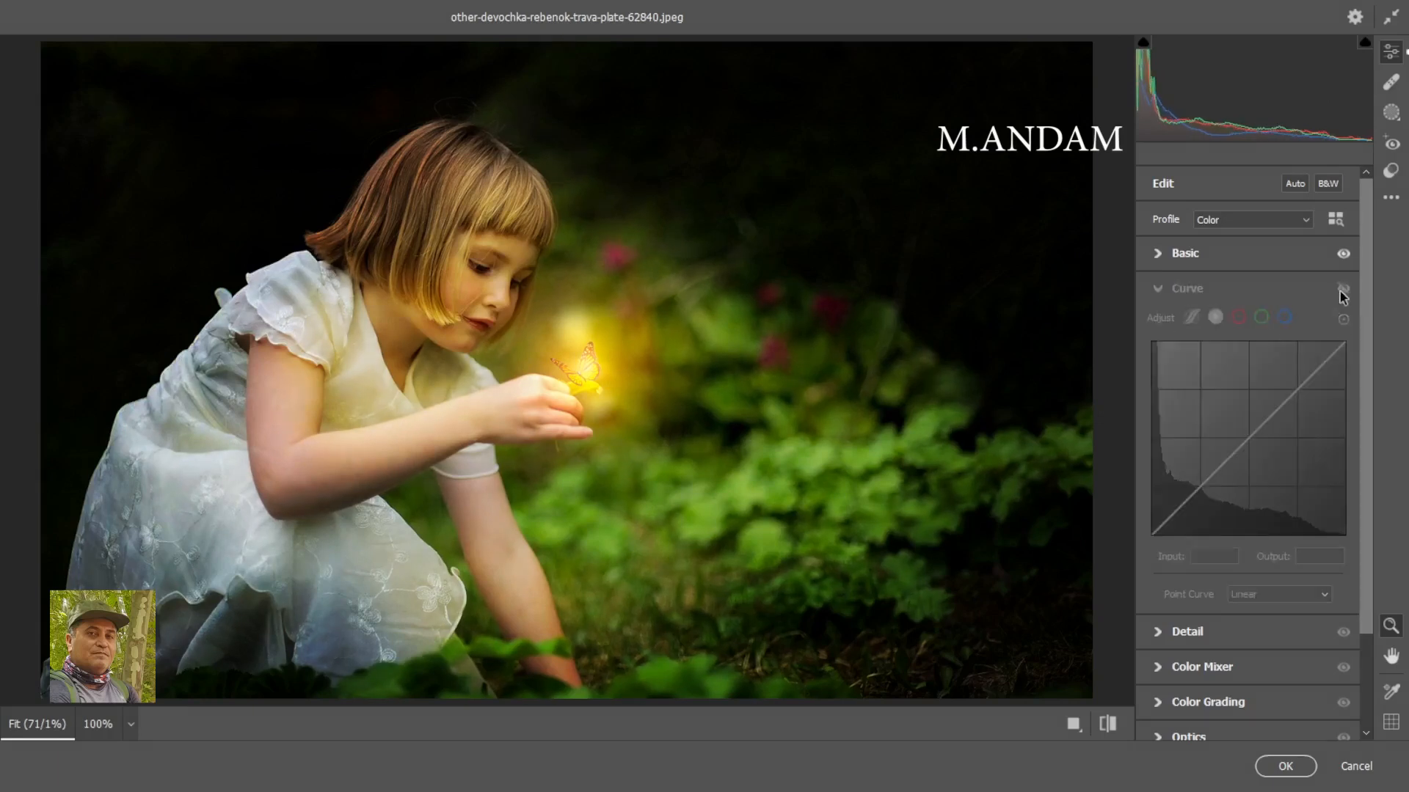
{"action": "left_click", "coordinate": [1340, 294]}
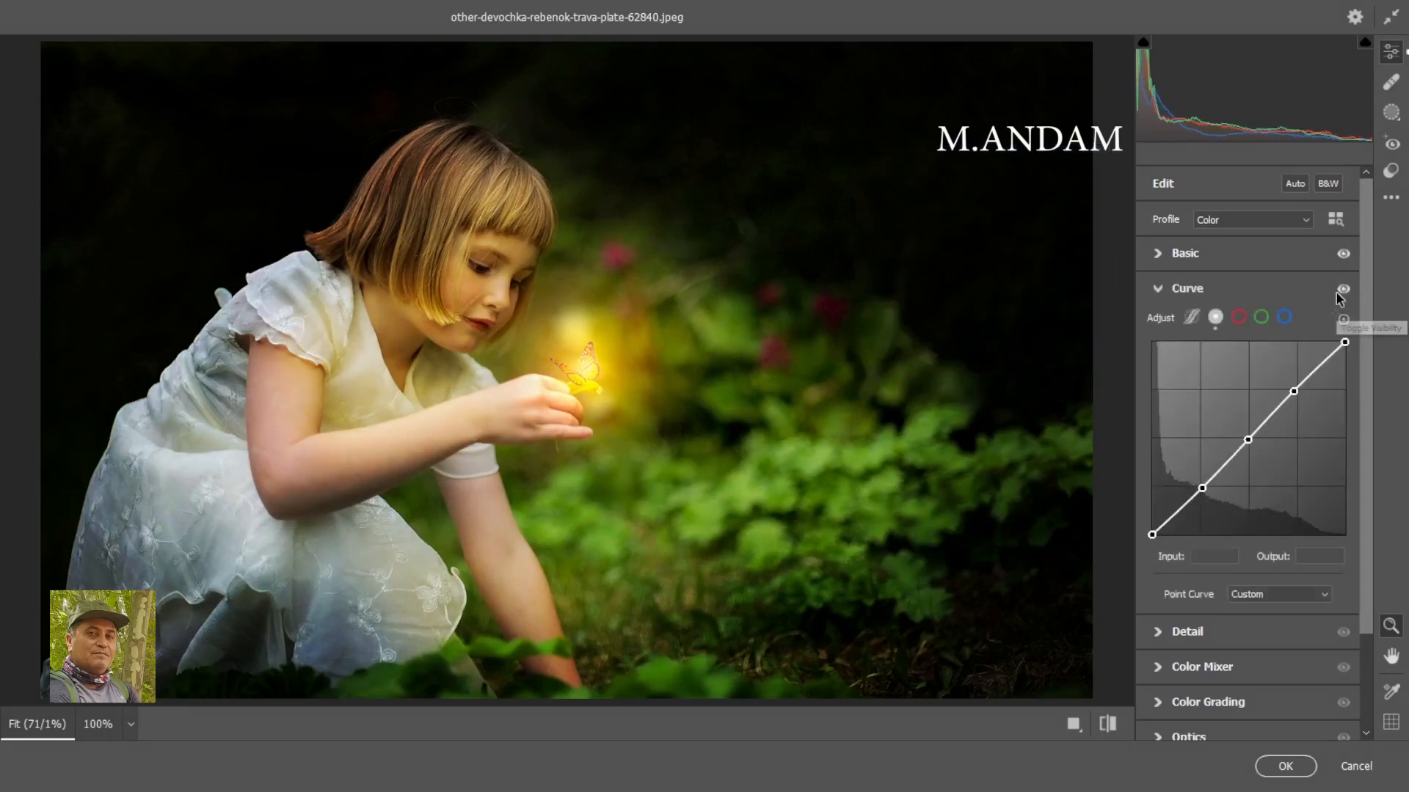
{"action": "left_click", "coordinate": [1156, 290]}
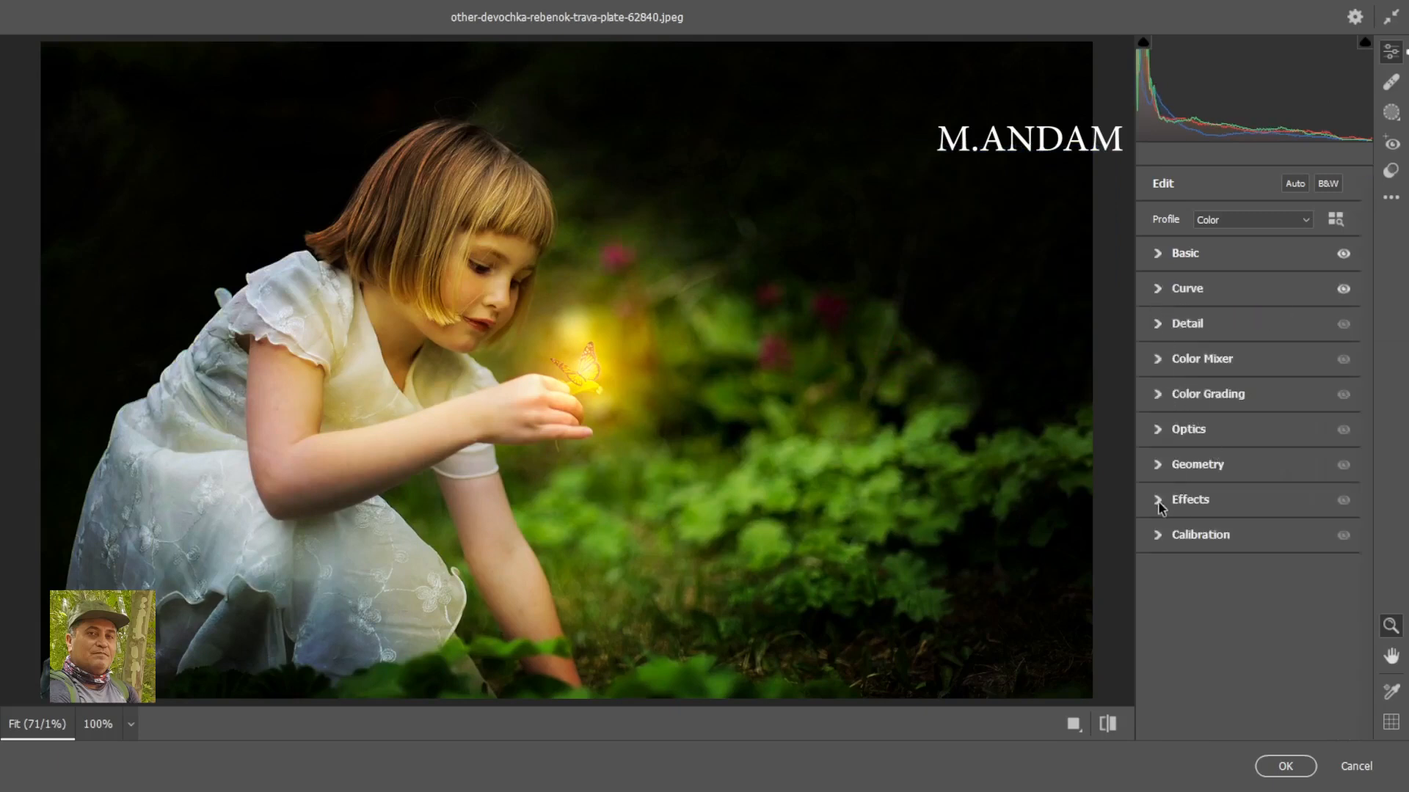
- Shift the Color Mixer hues to Oranges -30, Yellows -35, Greens -77 and Aquas -46
{"action": "left_click", "coordinate": [1158, 360]}
{"action": "left_click", "coordinate": [1160, 418]}
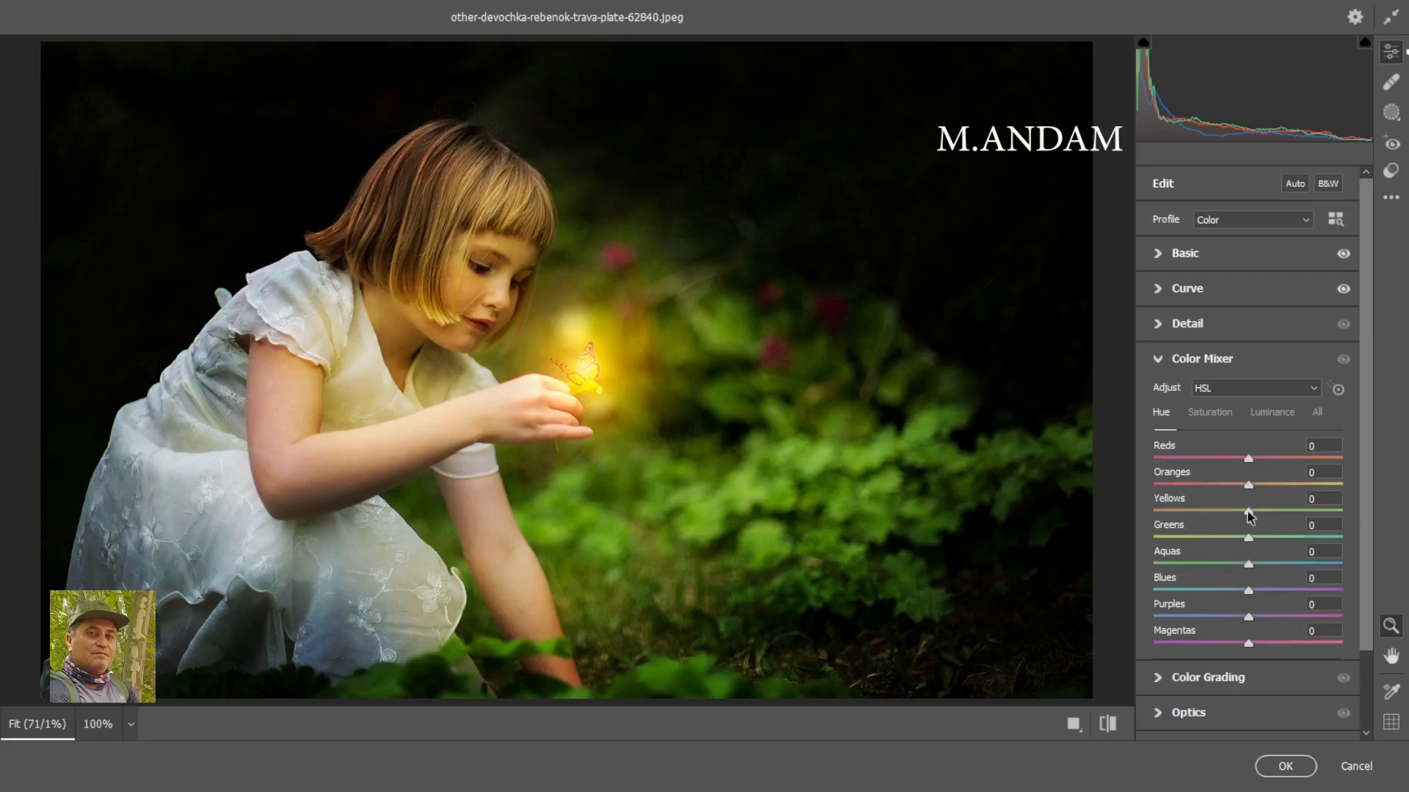
{"action": "left_click_drag", "start_coordinate": [1249, 514], "coordinate": [1175, 545]}
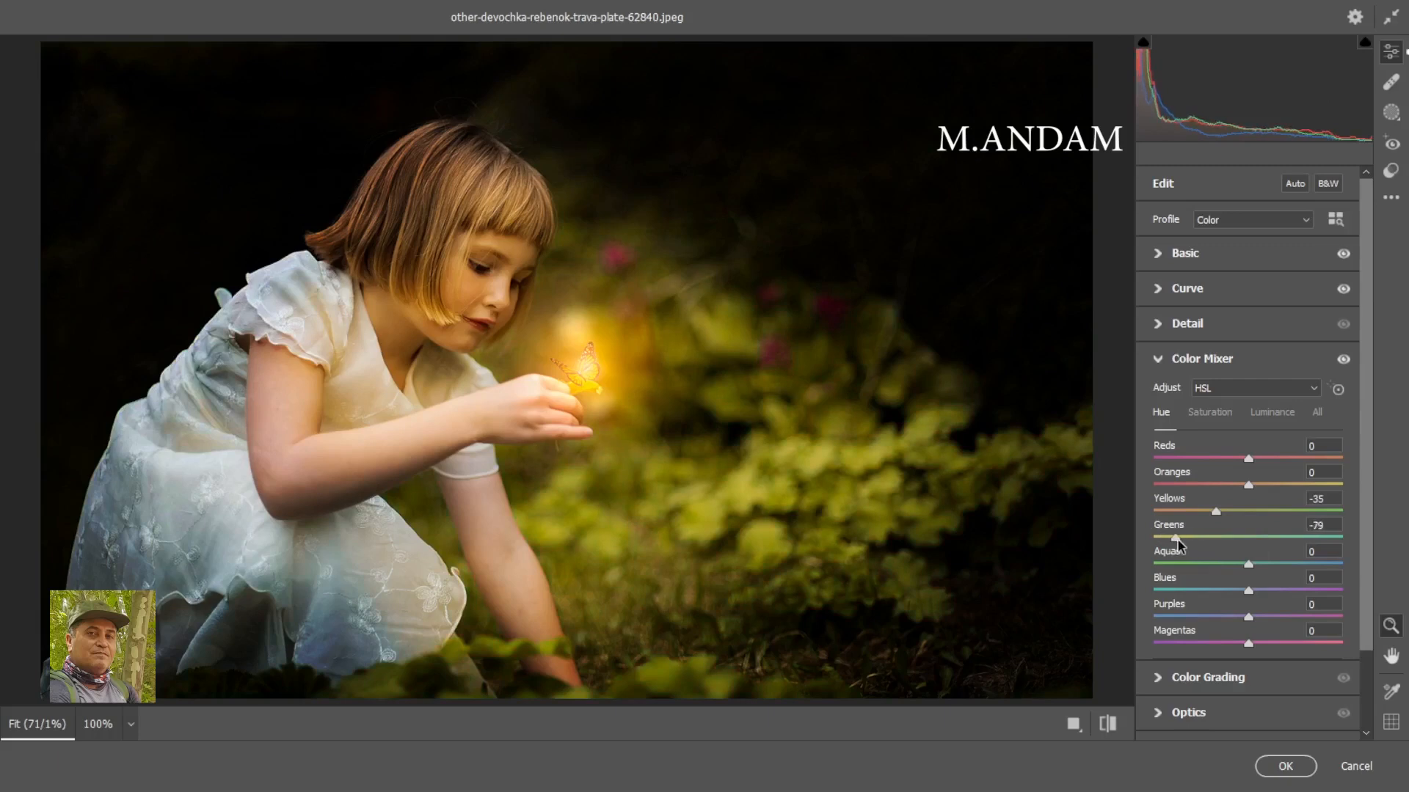
{"action": "left_click_drag", "start_coordinate": [1249, 569], "coordinate": [1197, 570]}
{"action": "left_click_drag", "start_coordinate": [1203, 563], "coordinate": [1205, 563]}
{"action": "left_click_drag", "start_coordinate": [1248, 486], "coordinate": [1219, 501]}
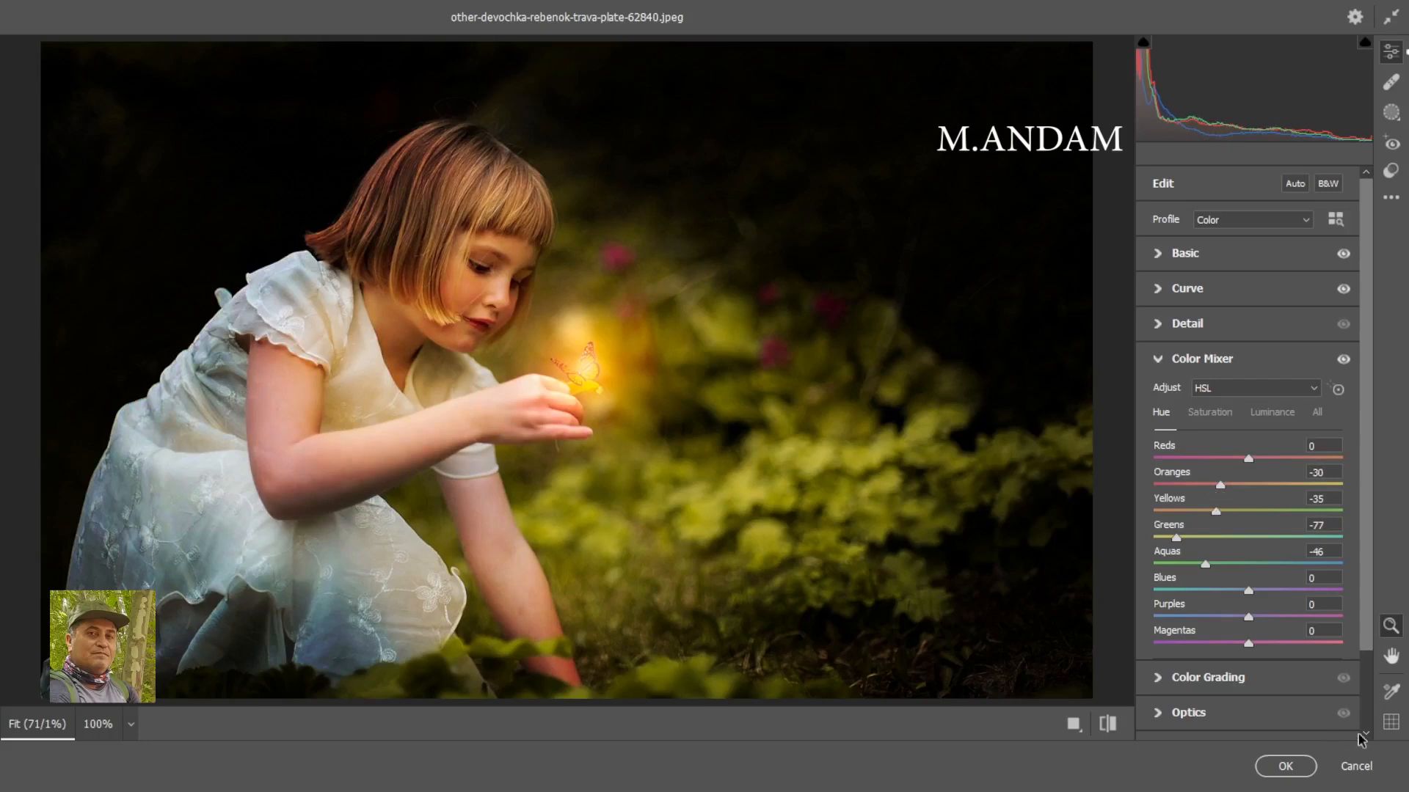
- Set the Color Mixer saturation to Oranges -3, Yellows +6 and Greens +36
{"action": "left_click", "coordinate": [1209, 414]}
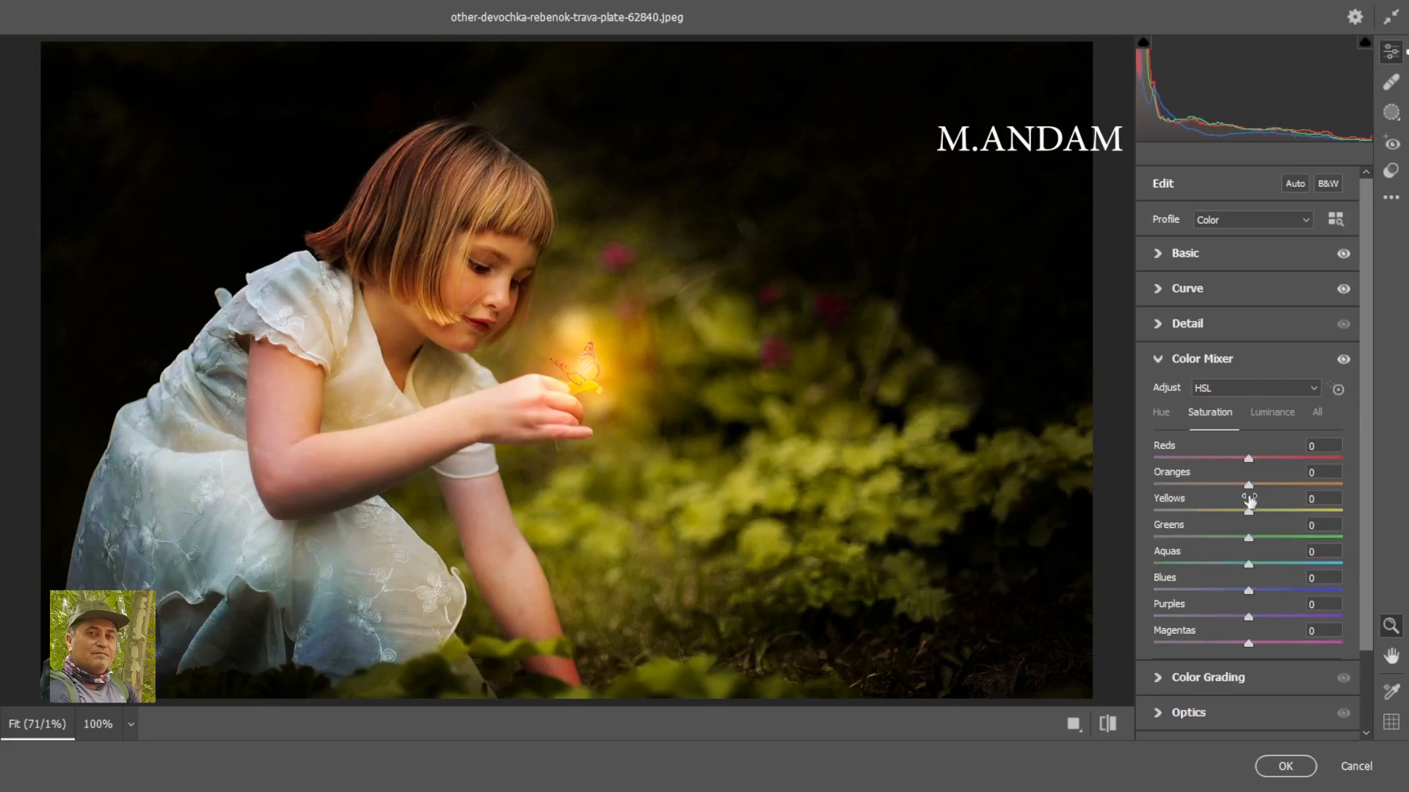
{"action": "mouse_move", "coordinate": [1249, 491]}
{"action": "left_mouse_down"}
{"action": "mouse_move", "coordinate": [1274, 491]}
{"action": "mouse_move", "coordinate": [1220, 504]}
{"action": "mouse_move", "coordinate": [1243, 500]}
{"action": "left_mouse_up"}
{"action": "left_click_drag", "start_coordinate": [1247, 513], "coordinate": [1290, 540]}
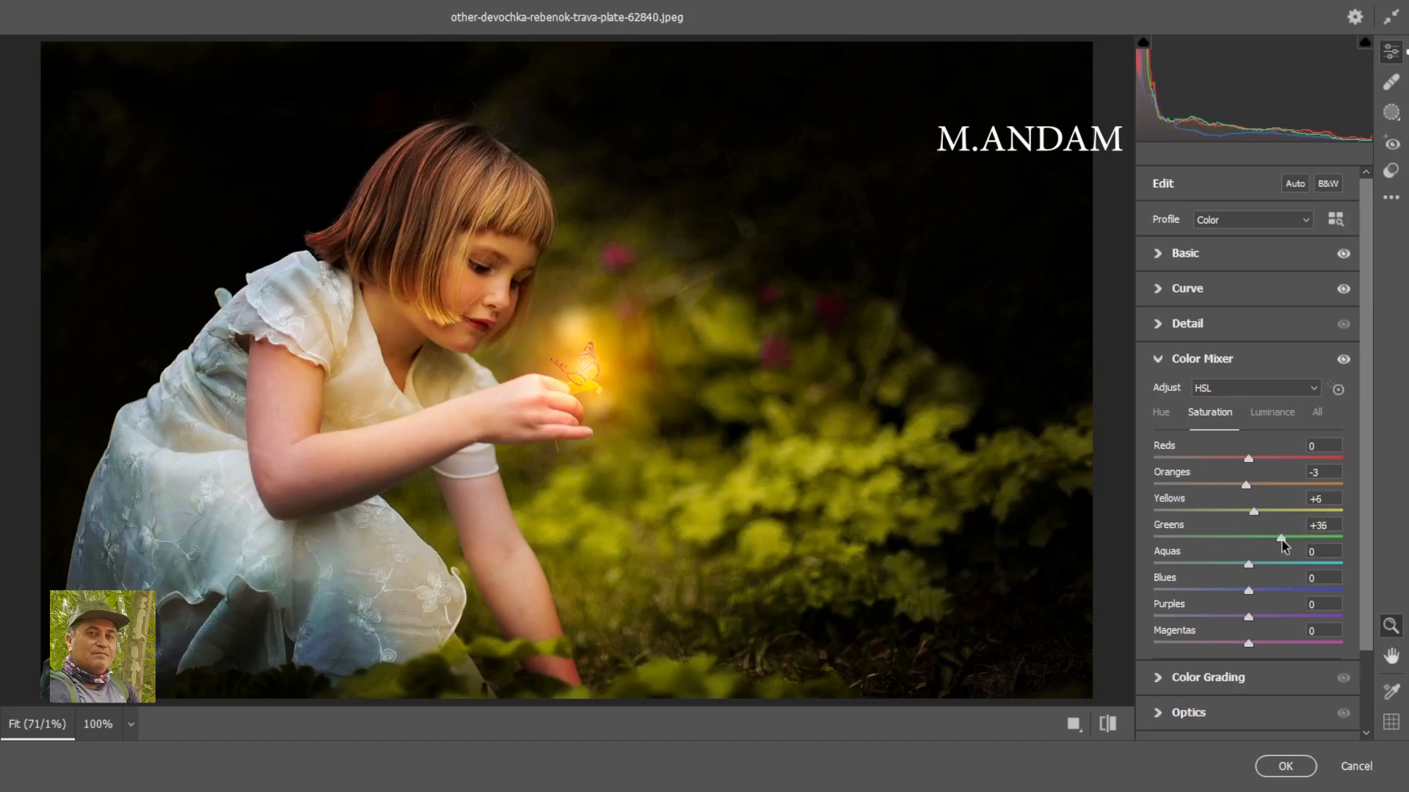
- Set the Color Mixer luminance to Greens +37 and Oranges +11
{"action": "left_click", "coordinate": [1280, 418]}
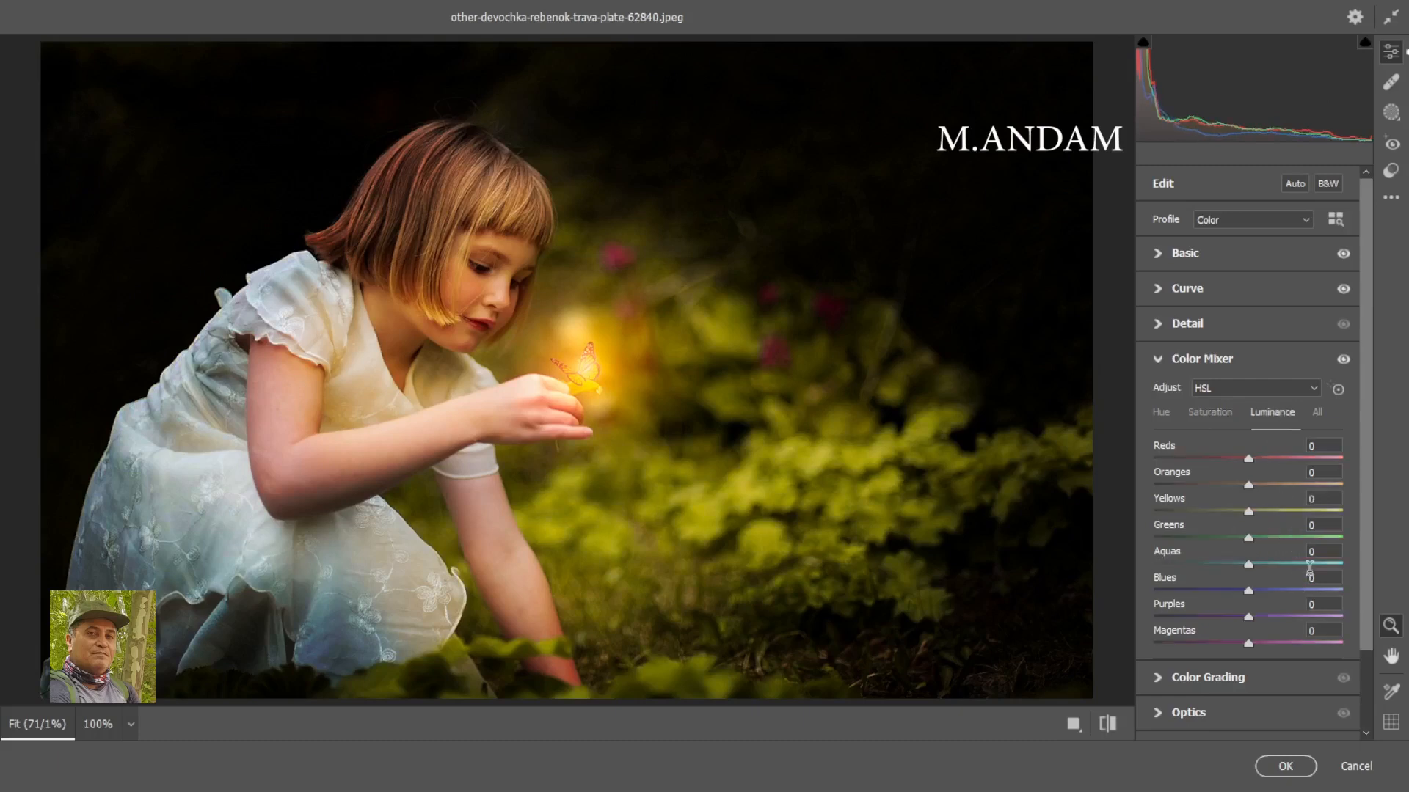
{"action": "left_click_drag", "start_coordinate": [1252, 541], "coordinate": [1284, 541]}
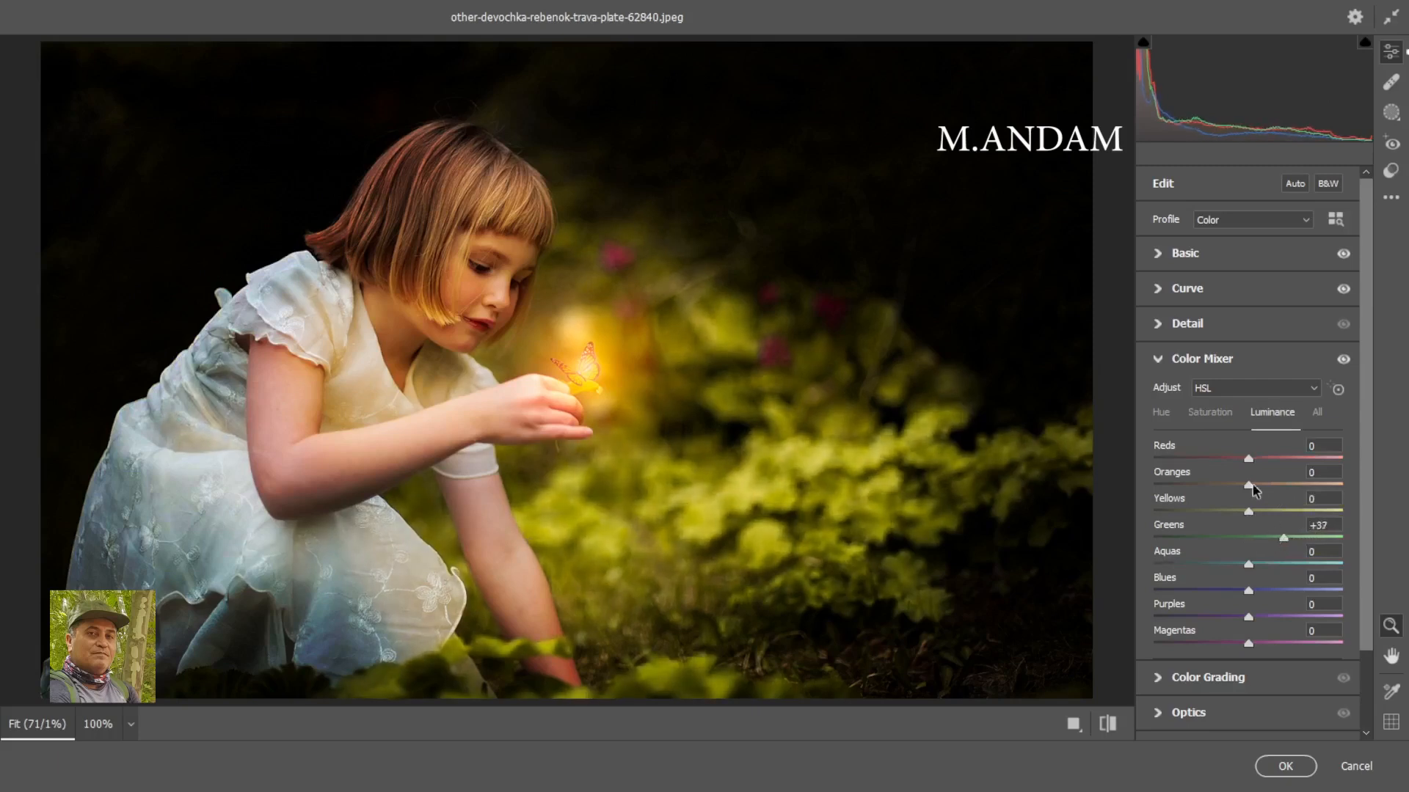
{"action": "mouse_move", "coordinate": [1251, 487]}
{"action": "left_mouse_down"}
{"action": "mouse_move", "coordinate": [1279, 489]}
{"action": "mouse_move", "coordinate": [1237, 493]}
{"action": "mouse_move", "coordinate": [1258, 501]}
{"action": "left_mouse_up"}
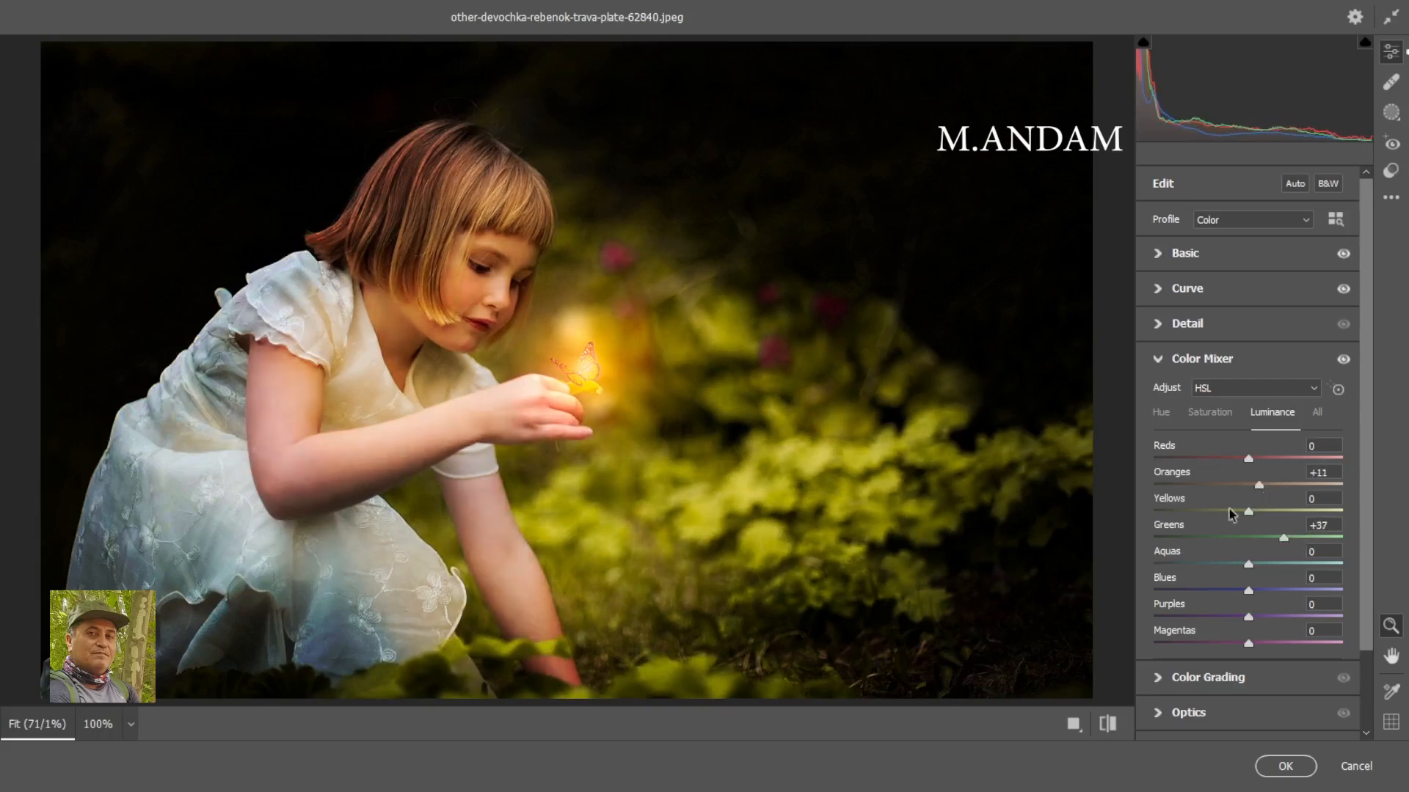
{"action": "left_click", "coordinate": [1160, 363]}
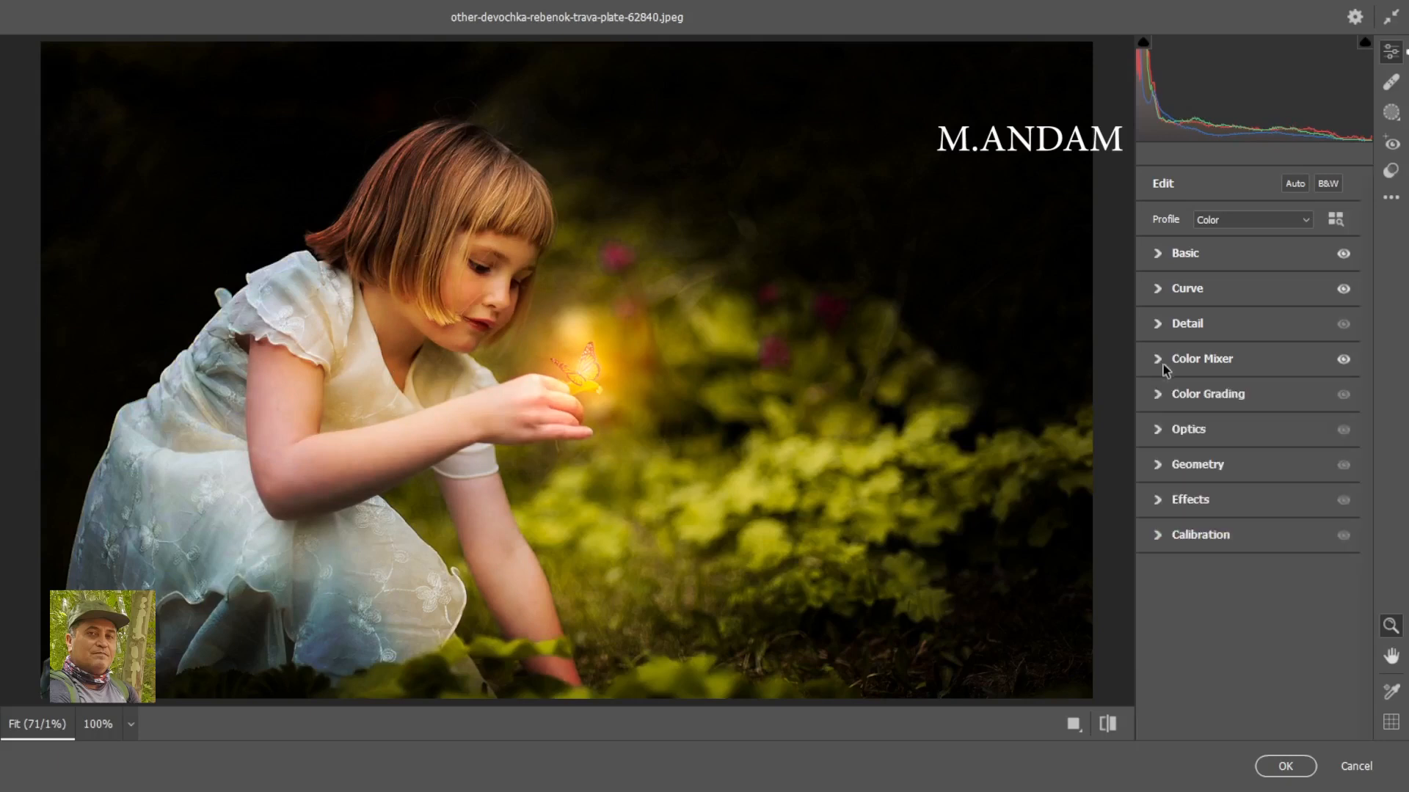
- Add a slight dark vignette in the Camera Raw effects and apply the filter to Layer 5 copy
{"action": "left_click", "coordinate": [1165, 502]}
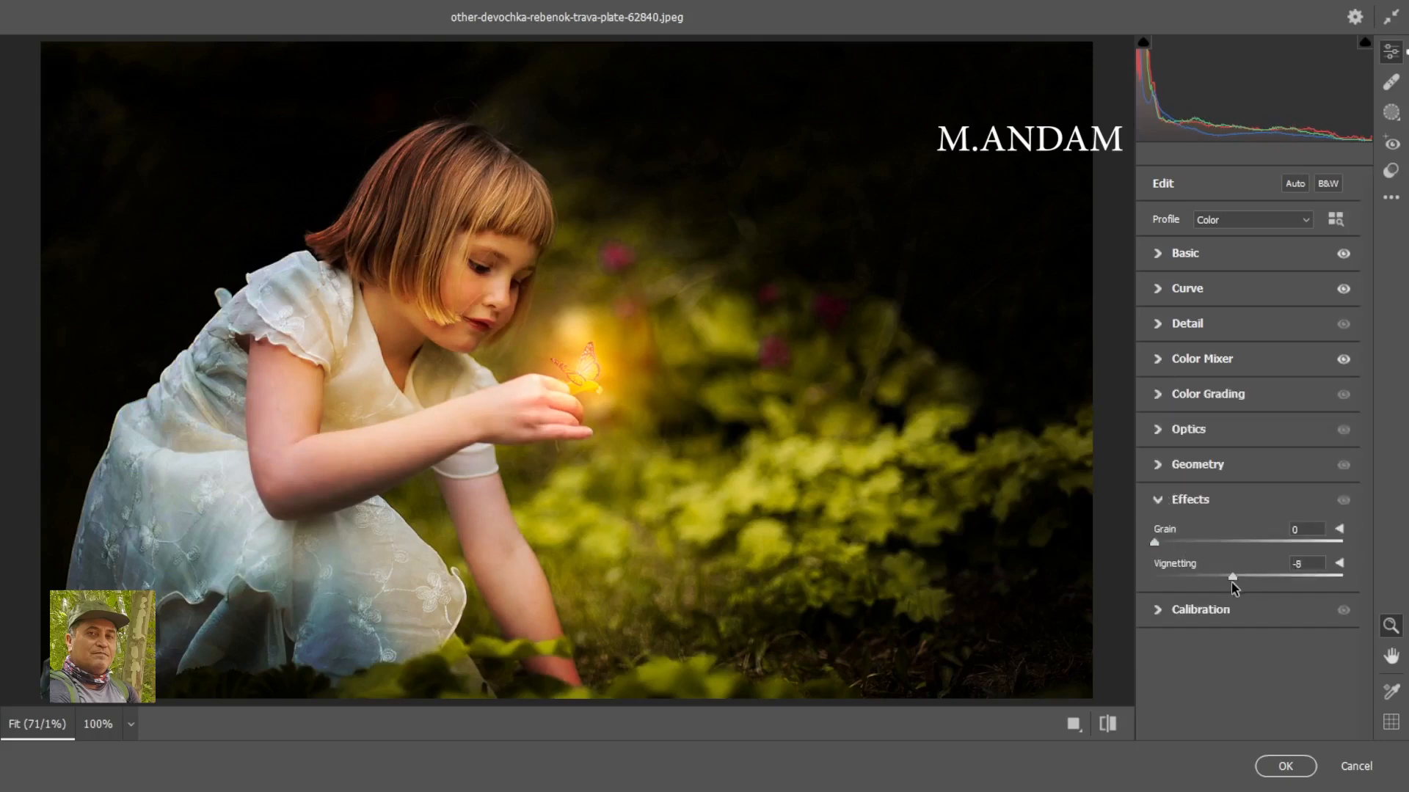
{"action": "left_click_drag", "start_coordinate": [1231, 582], "coordinate": [1228, 582]}
{"action": "left_click", "coordinate": [1273, 767]}
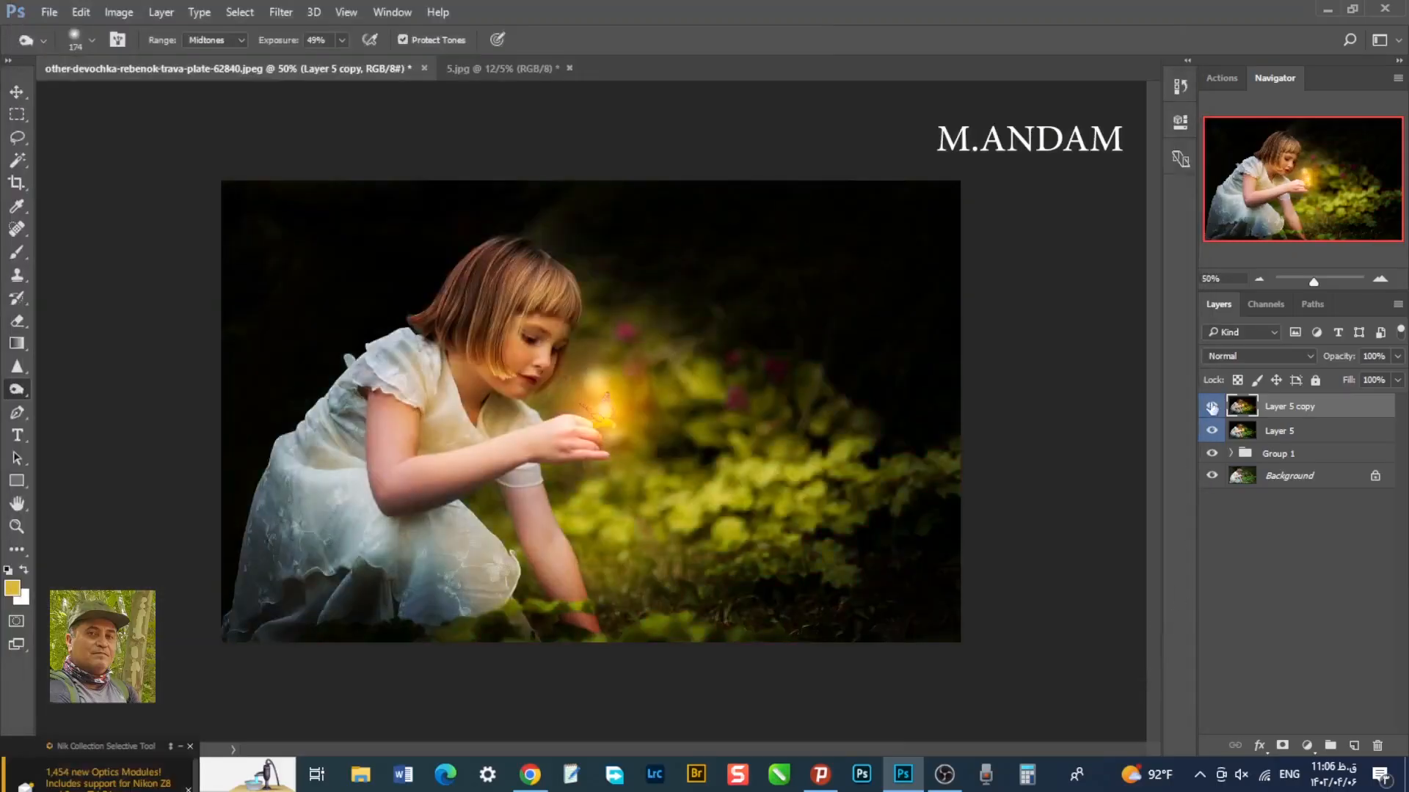
- Compare the image with and without Layer 5 copy, and slightly reduce the layer's opacity
{"action": "left_click", "coordinate": [1212, 408]}
{"action": "left_click", "coordinate": [1211, 407]}
{"action": "left_click", "coordinate": [1396, 357]}
{"action": "left_click_drag", "start_coordinate": [1395, 378], "coordinate": [1381, 388]}
{"action": "left_click", "coordinate": [1211, 406]}
{"action": "left_click", "coordinate": [1211, 406]}
- Group Layer 5 copy with Layer 5, and stamp all visible layers into a new layer above the group
{"action": "left_click", "coordinate": [1293, 435], "text": "ctrl"}
{"action": "left_click_drag", "start_coordinate": [1305, 412], "coordinate": [1327, 736]}
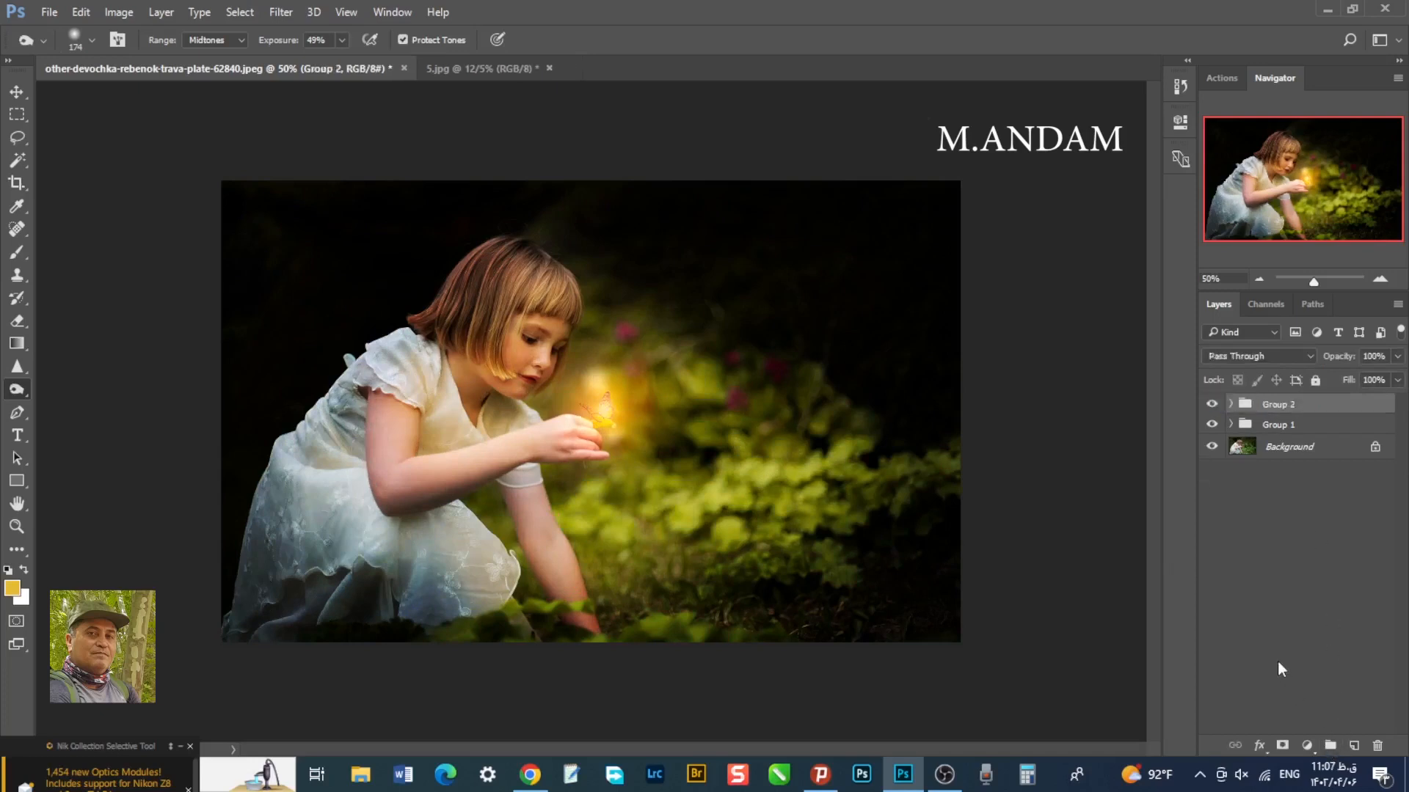
{"action": "key", "text": "ctrl+shift+alt+e"}
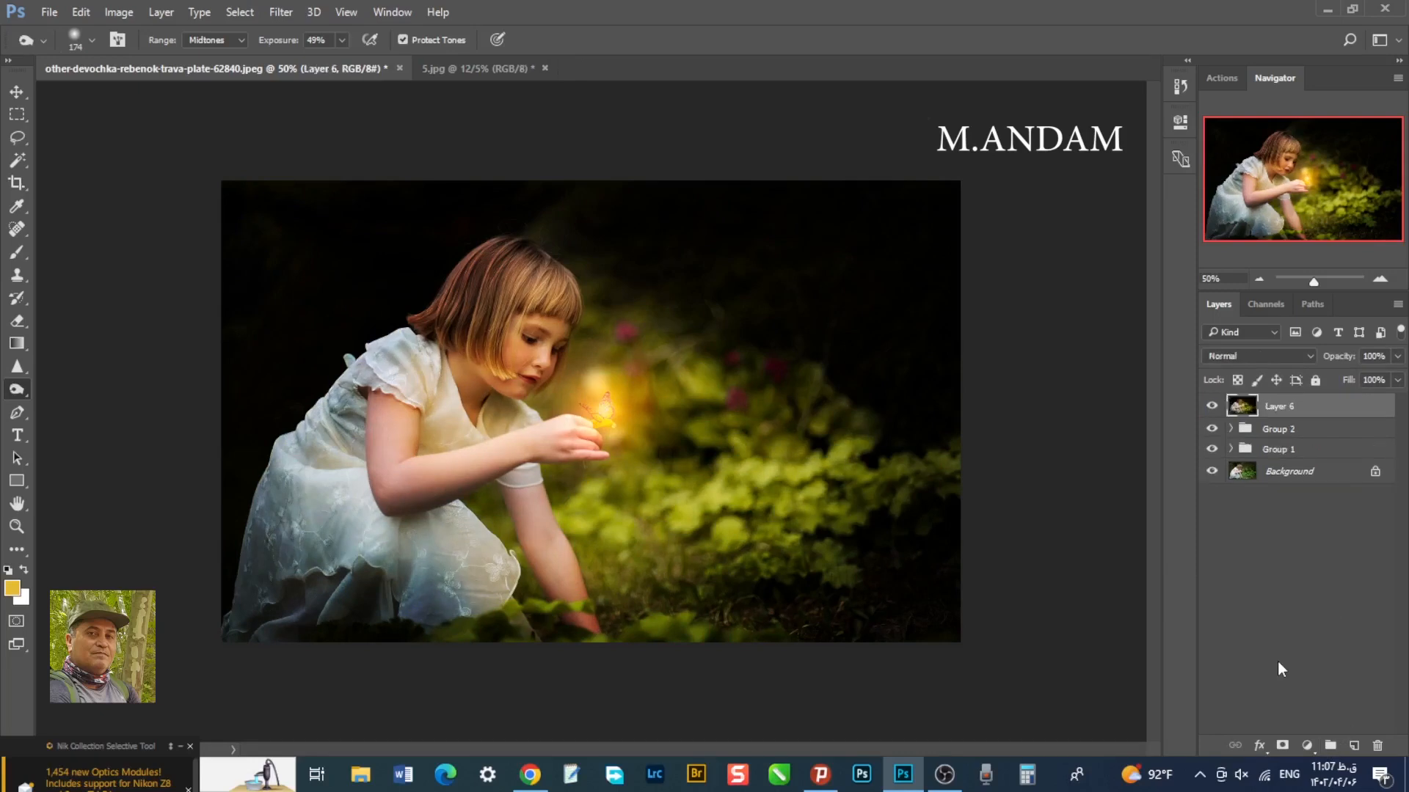
- Label Layer 6 yellow and duplicate it
{"action": "right_click", "coordinate": [1219, 411]}
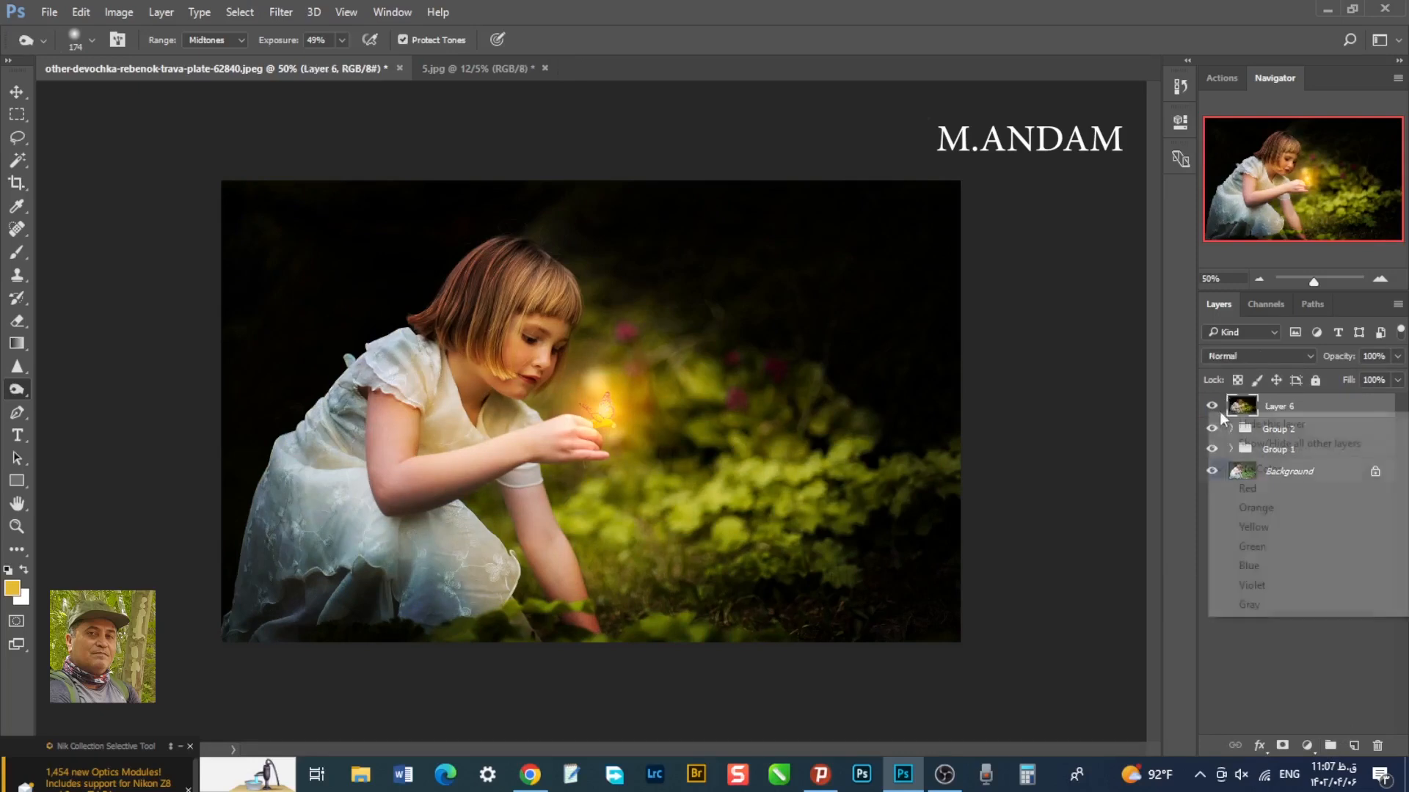
{"action": "left_click", "coordinate": [1236, 529]}
{"action": "left_click_drag", "start_coordinate": [1317, 411], "coordinate": [1354, 746]}
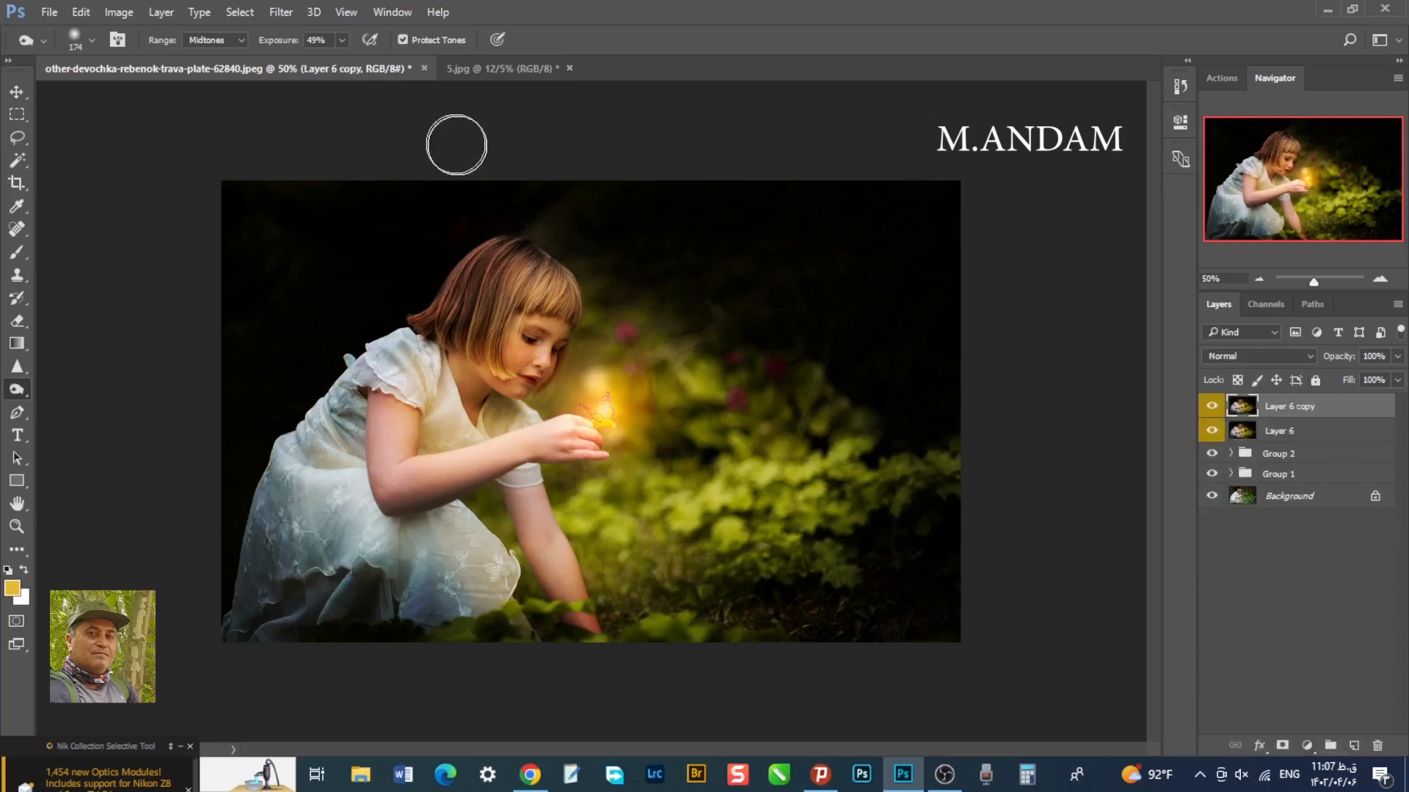
- Open Color Efex Pro 4 from the Nik Collection filters on Layer 6 copy
{"action": "left_click", "coordinate": [280, 11]}
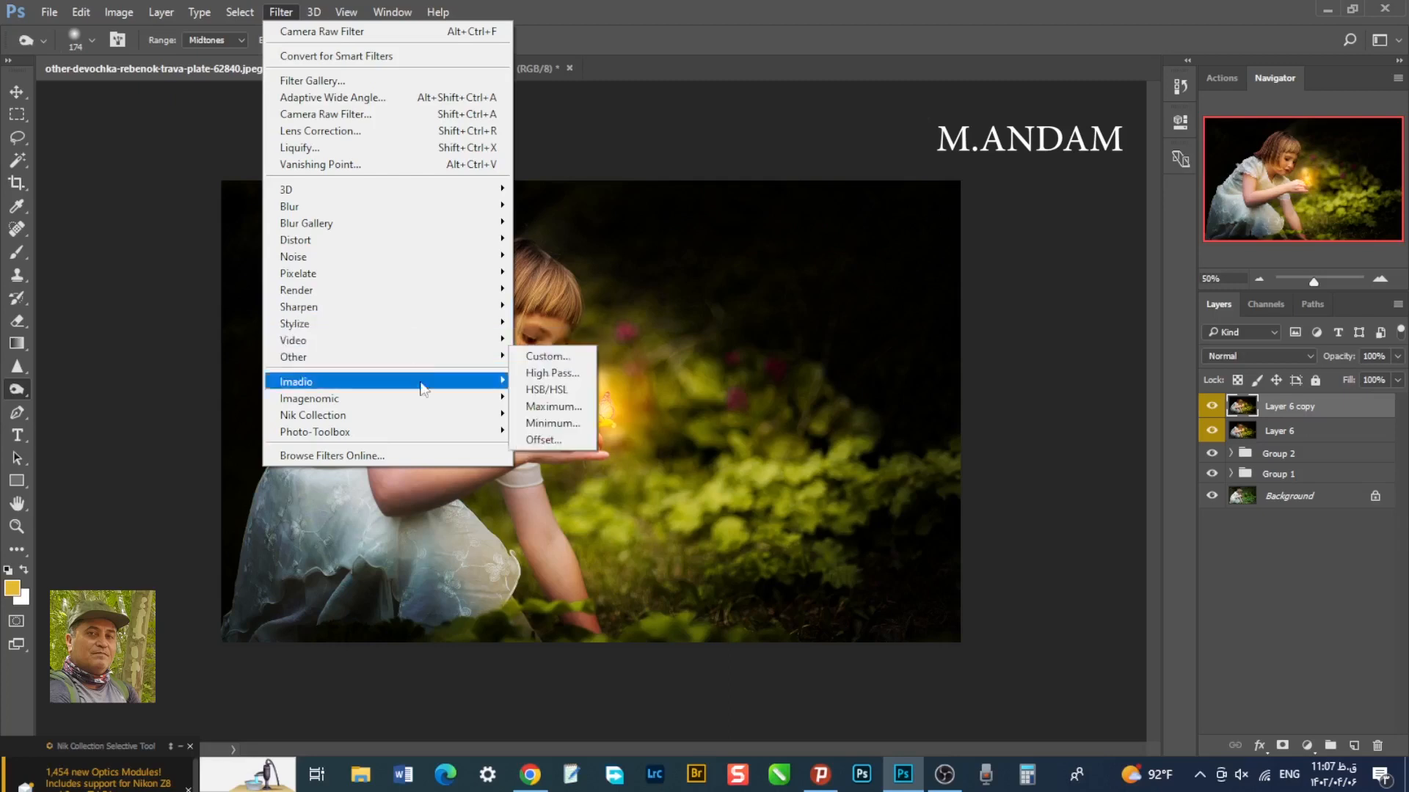
{"action": "mouse_move", "coordinate": [464, 419]}
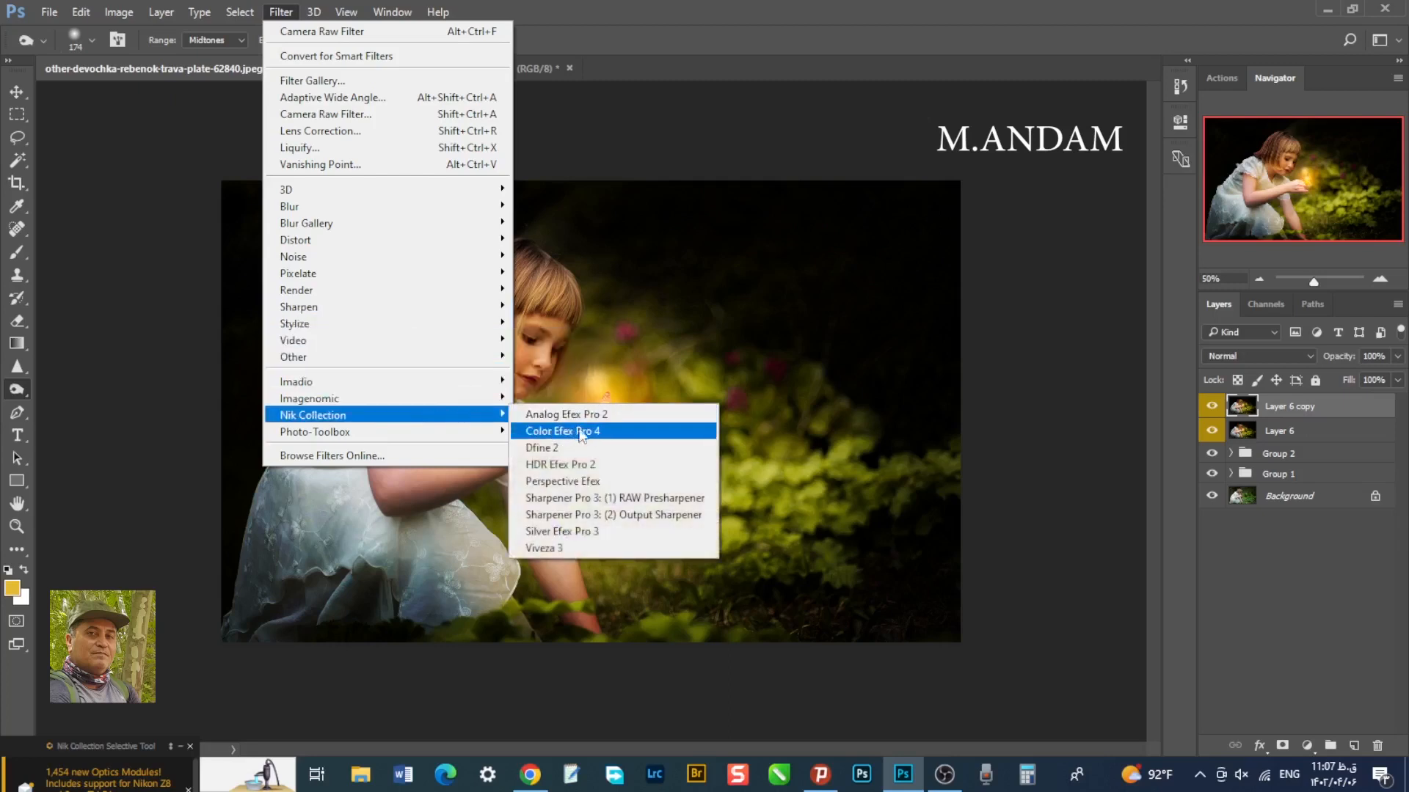
{"action": "left_click", "coordinate": [618, 435]}
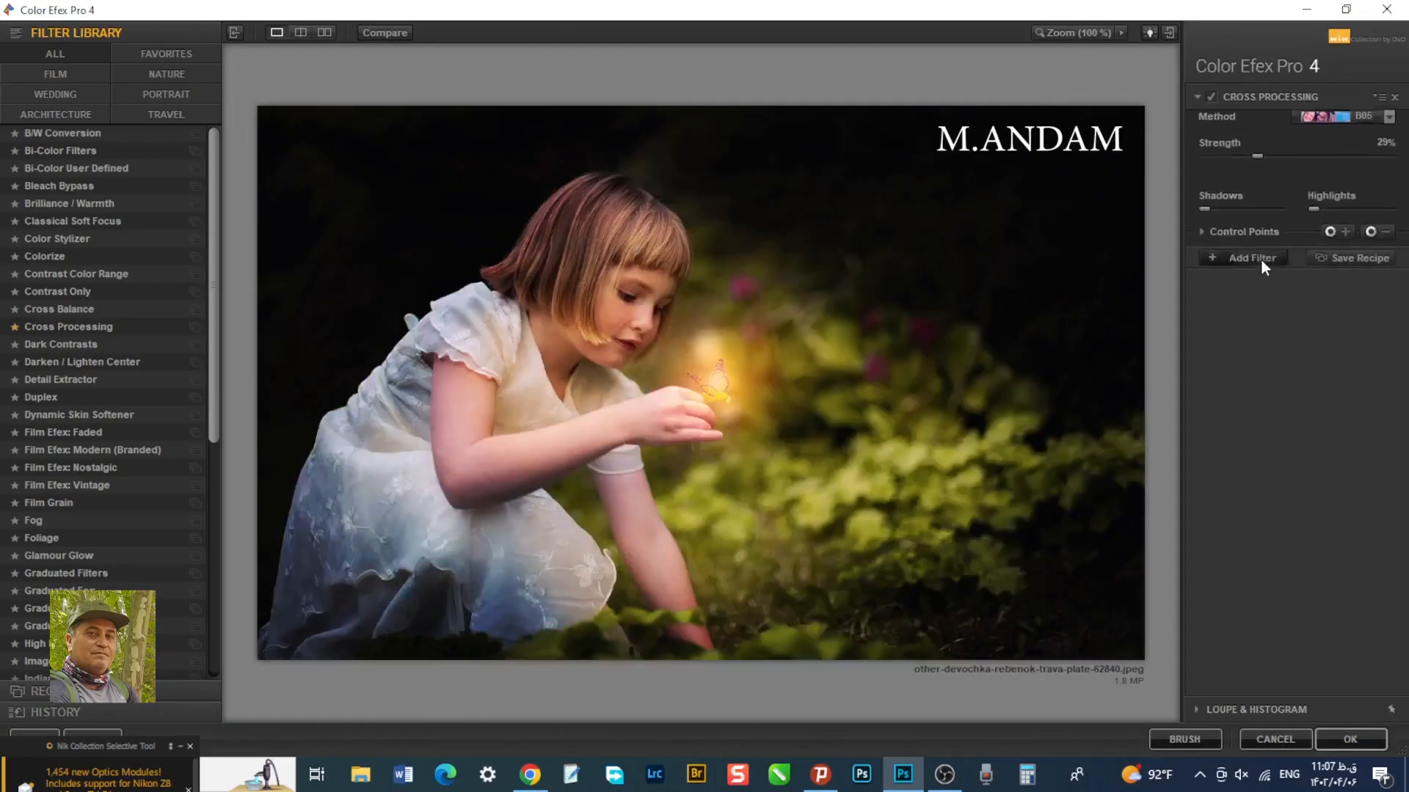
- Change the Cross Processing method to B04 and apply the filter to the image
{"action": "left_click", "coordinate": [1368, 141]}
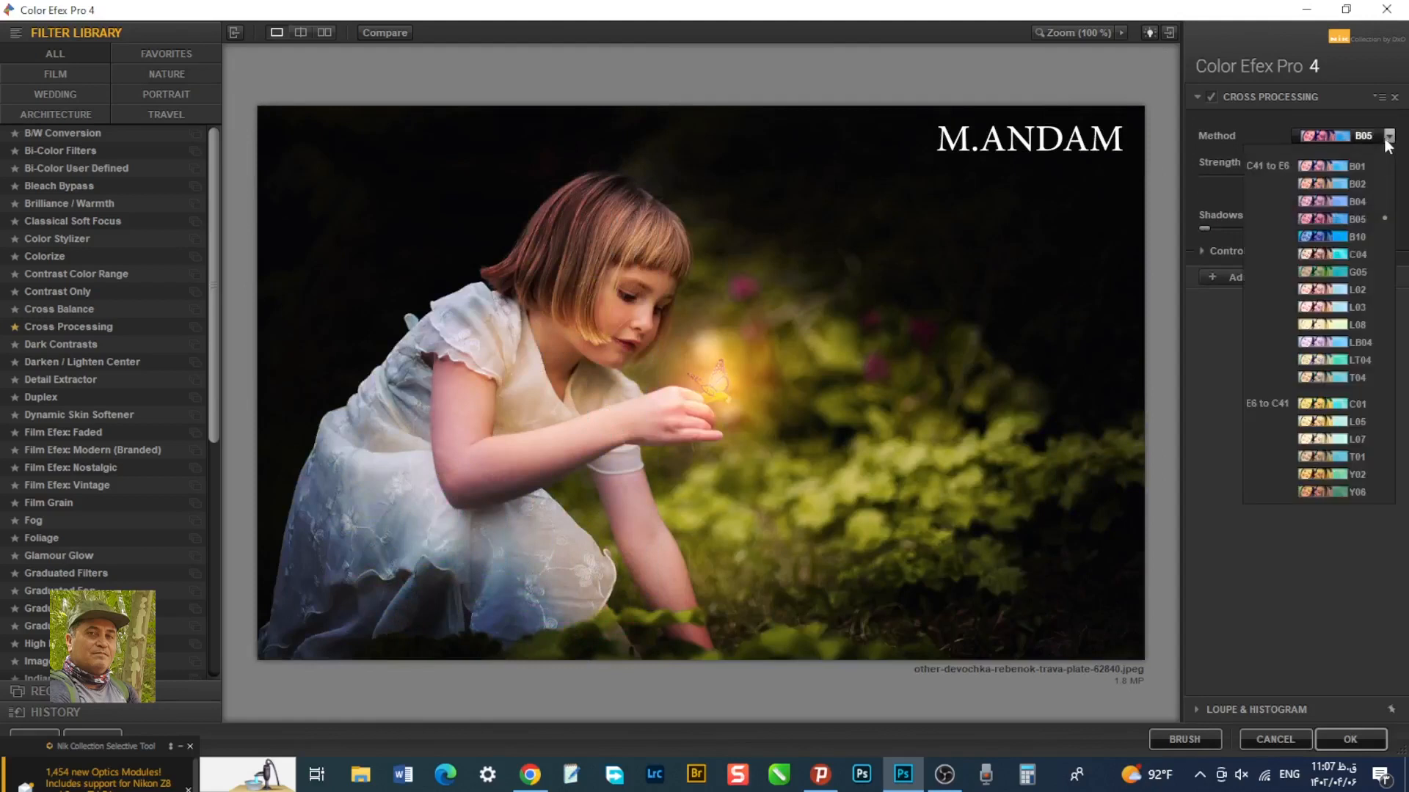
{"action": "left_click", "coordinate": [1344, 206]}
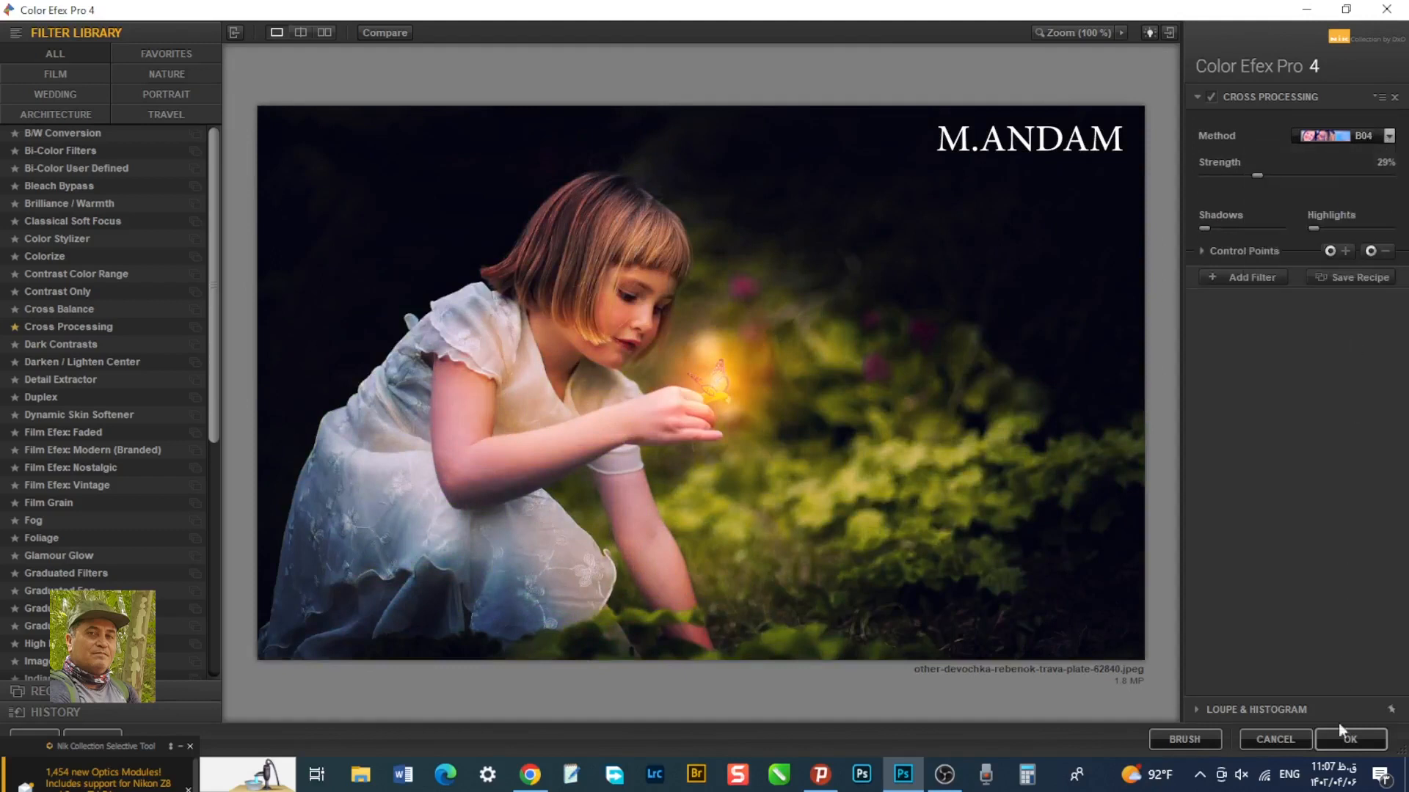
{"action": "key", "text": "Return"}
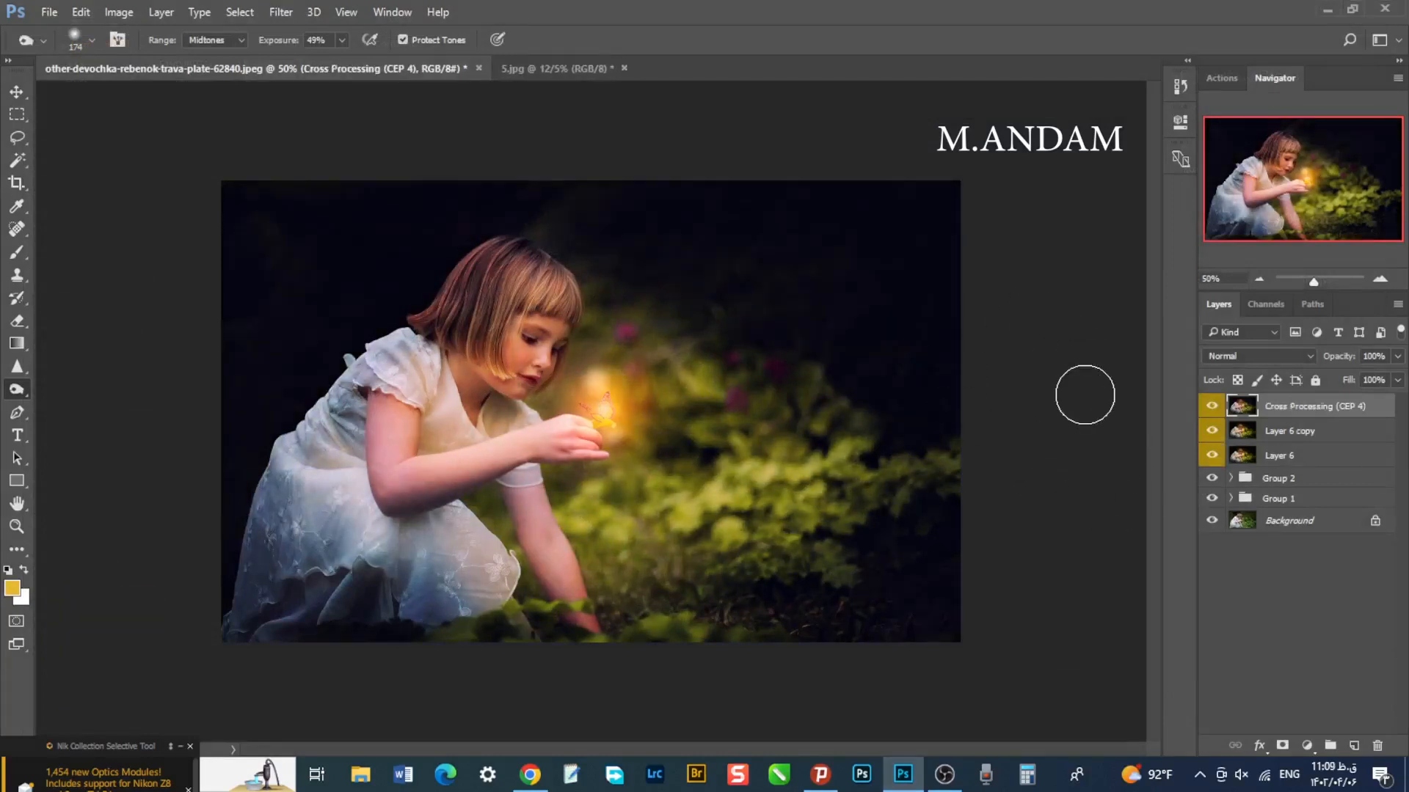
- Reduce the opacity of the Cross Processing (CEP 4) layer to 60%
{"action": "left_click", "coordinate": [1398, 357]}
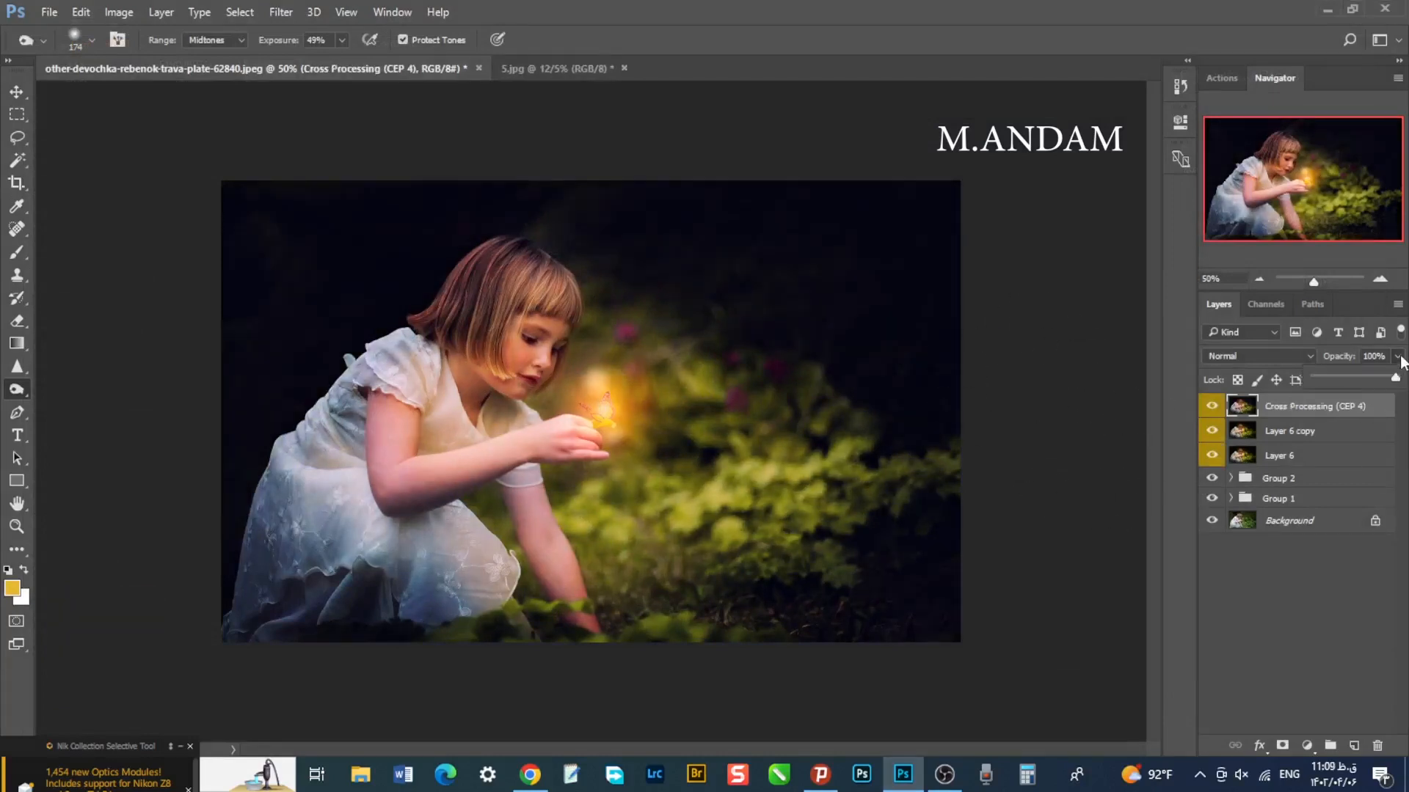
{"action": "left_click_drag", "start_coordinate": [1395, 386], "coordinate": [1376, 382]}
{"action": "left_click_drag", "start_coordinate": [1363, 383], "coordinate": [1362, 382]}
- Group the Cross Processing layer with Layer 6 copy and Layer 6, and stamp all visible layers into a new layer above the group
{"action": "left_click", "coordinate": [1338, 435], "text": "shift"}
{"action": "left_click", "coordinate": [1333, 457], "text": "shift"}
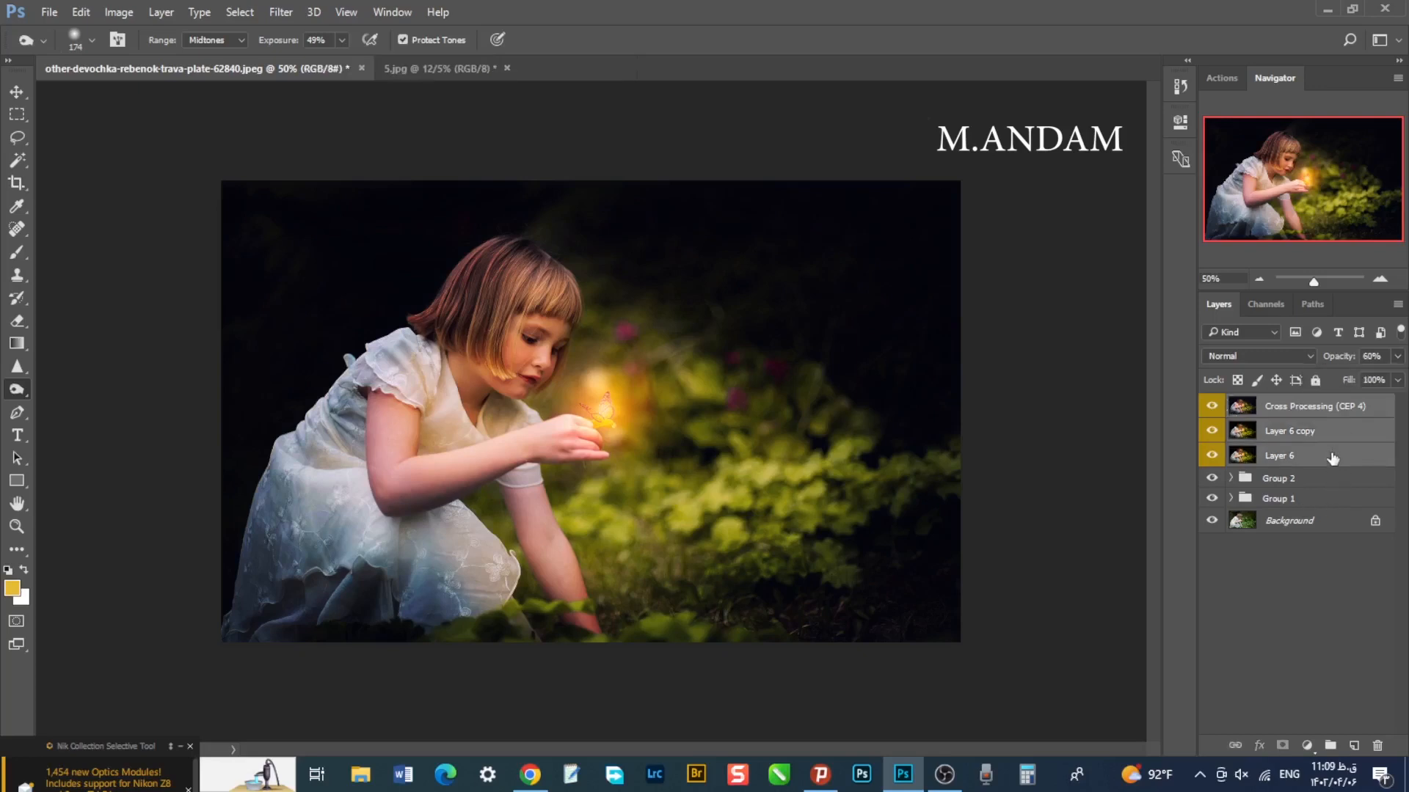
{"action": "left_click", "coordinate": [1330, 745]}
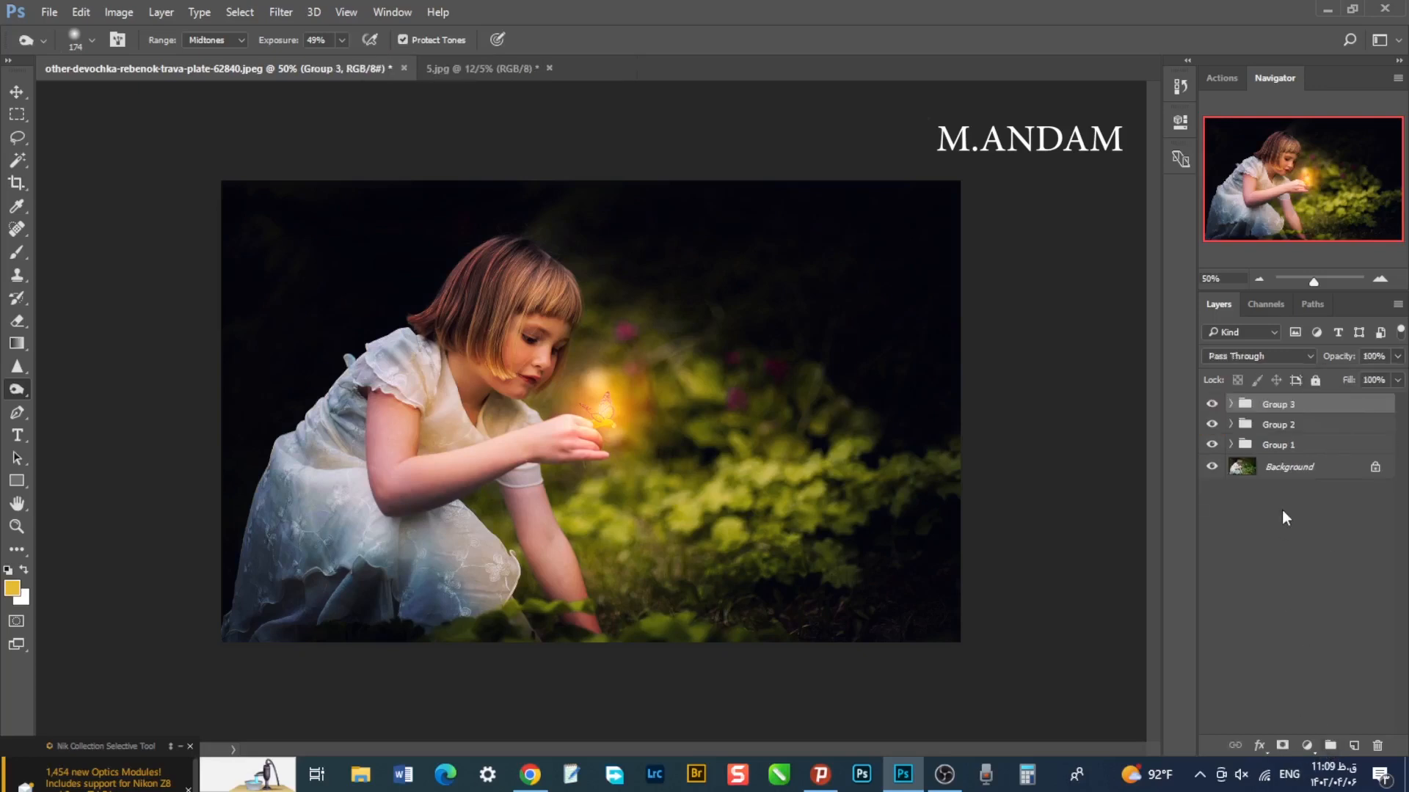
{"action": "key", "text": "ctrl+shift+alt+e"}
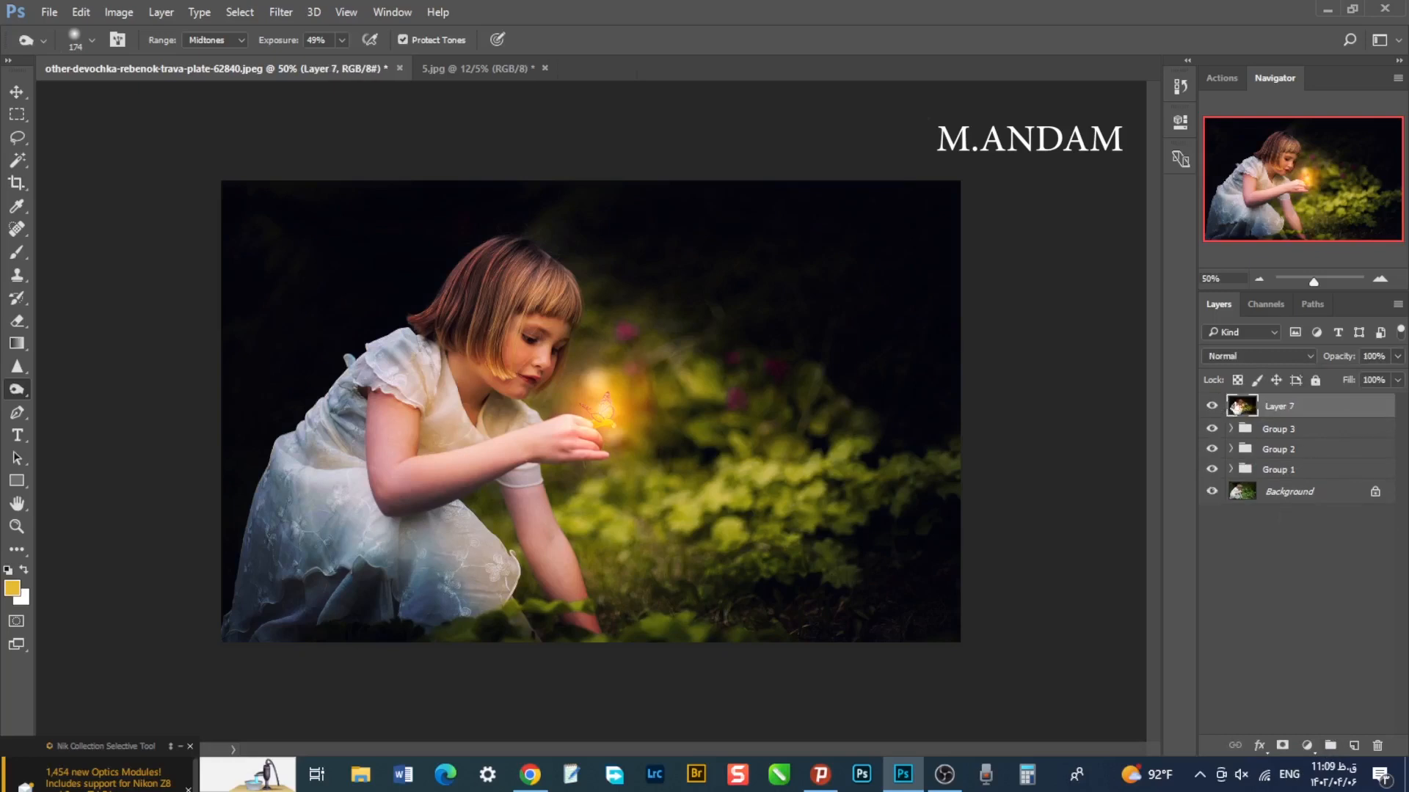
- Duplicate Layer 7 and add a Levels adjustment above the copy with the white input level at 239
{"action": "left_click_drag", "start_coordinate": [1280, 411], "coordinate": [1354, 746]}
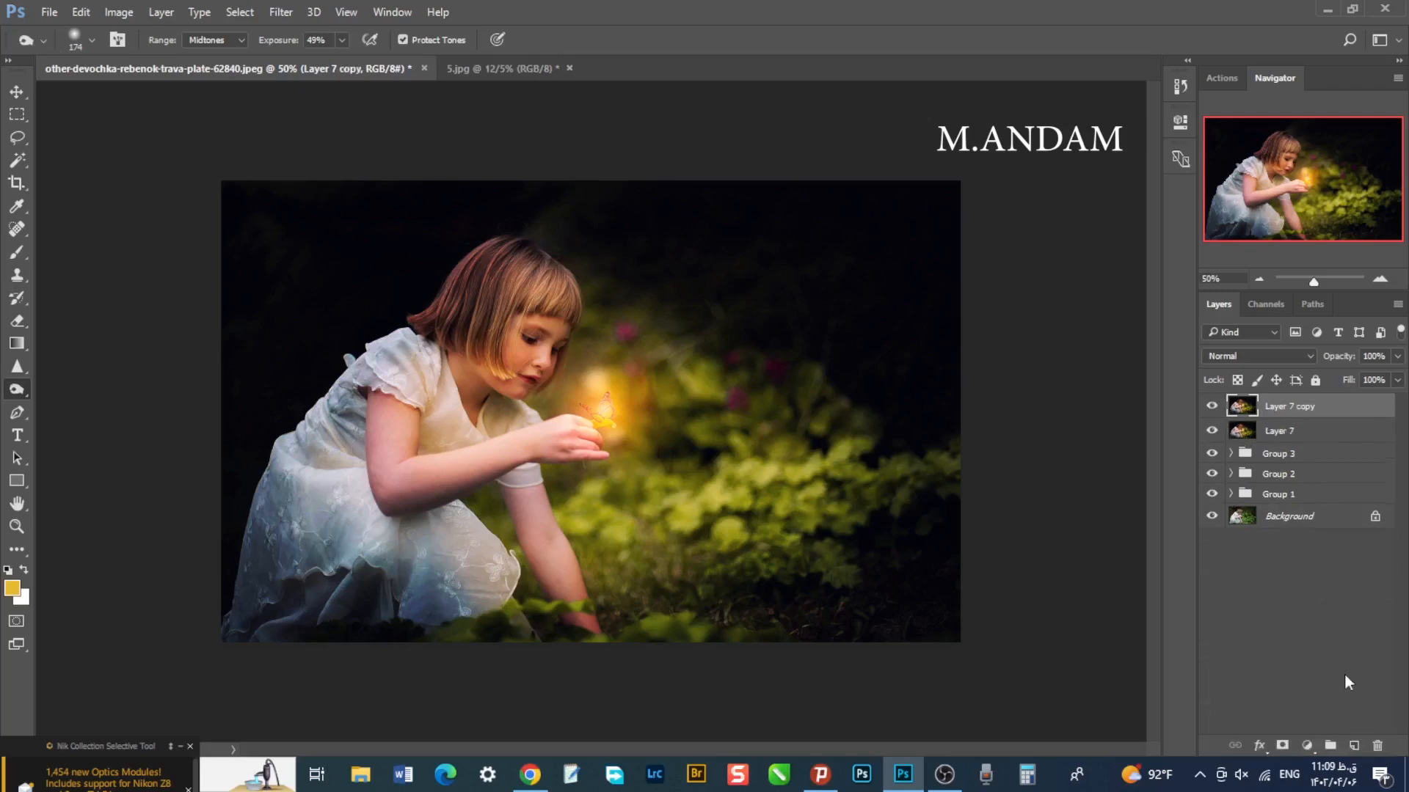
{"action": "left_click", "coordinate": [1309, 745]}
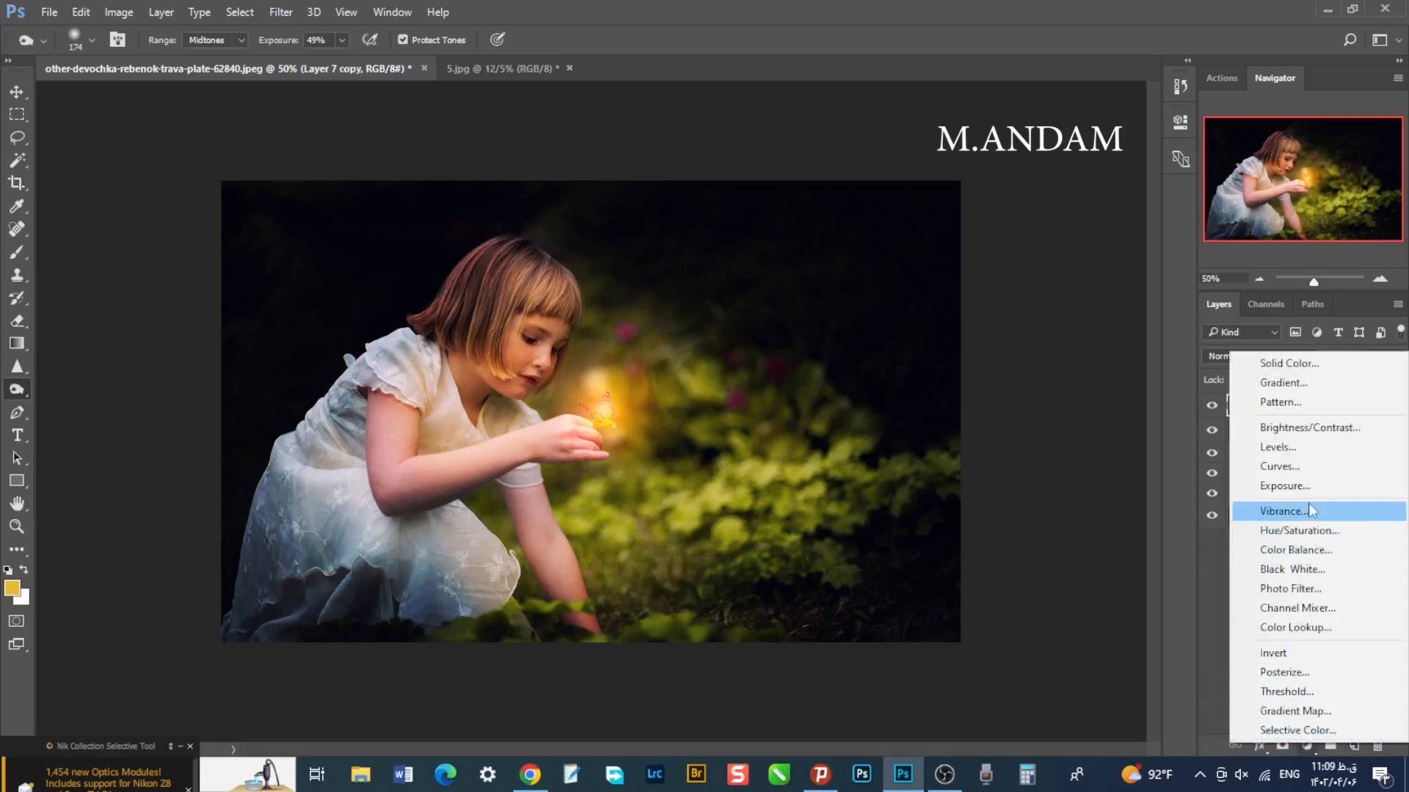
{"action": "left_click", "coordinate": [1314, 449]}
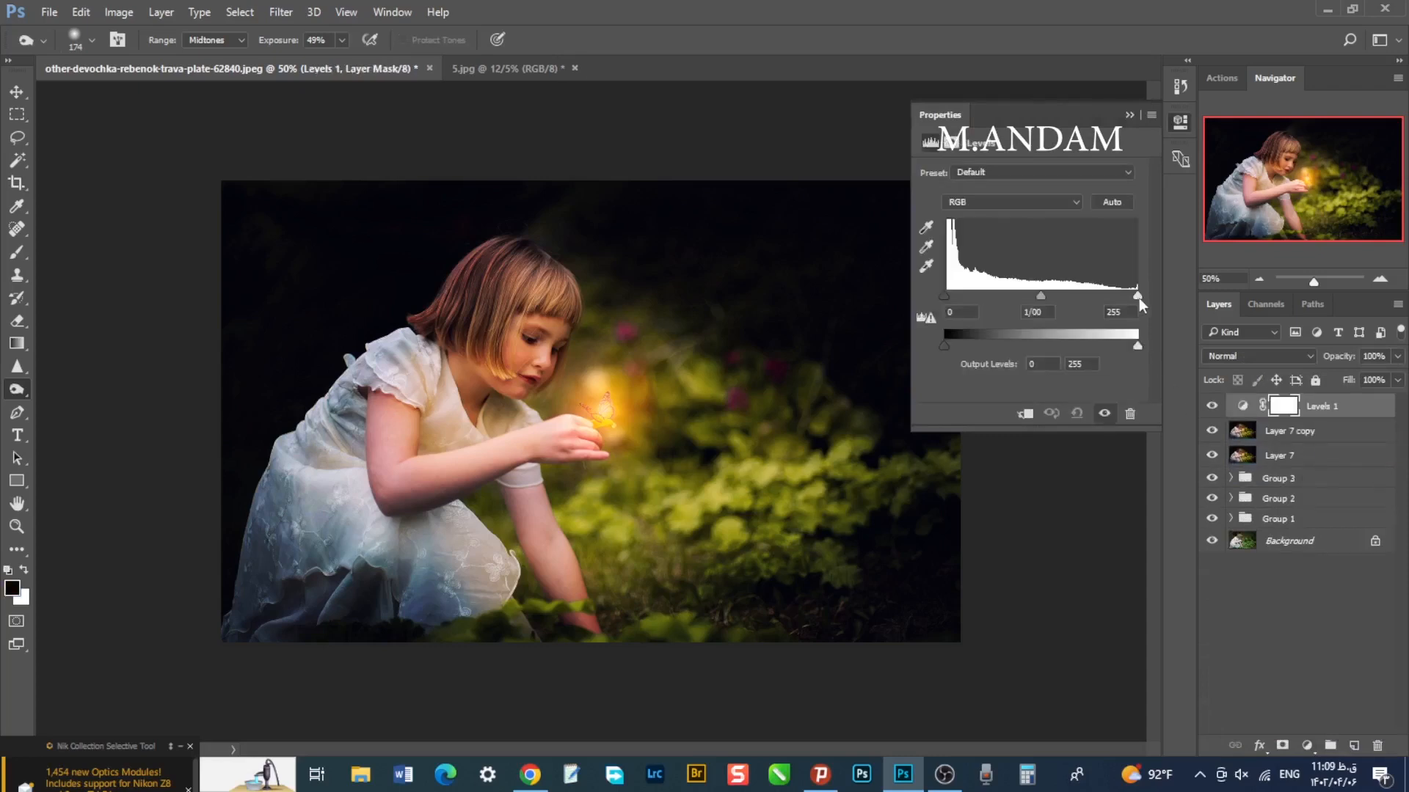
{"action": "left_click_drag", "start_coordinate": [1138, 297], "coordinate": [1128, 298]}
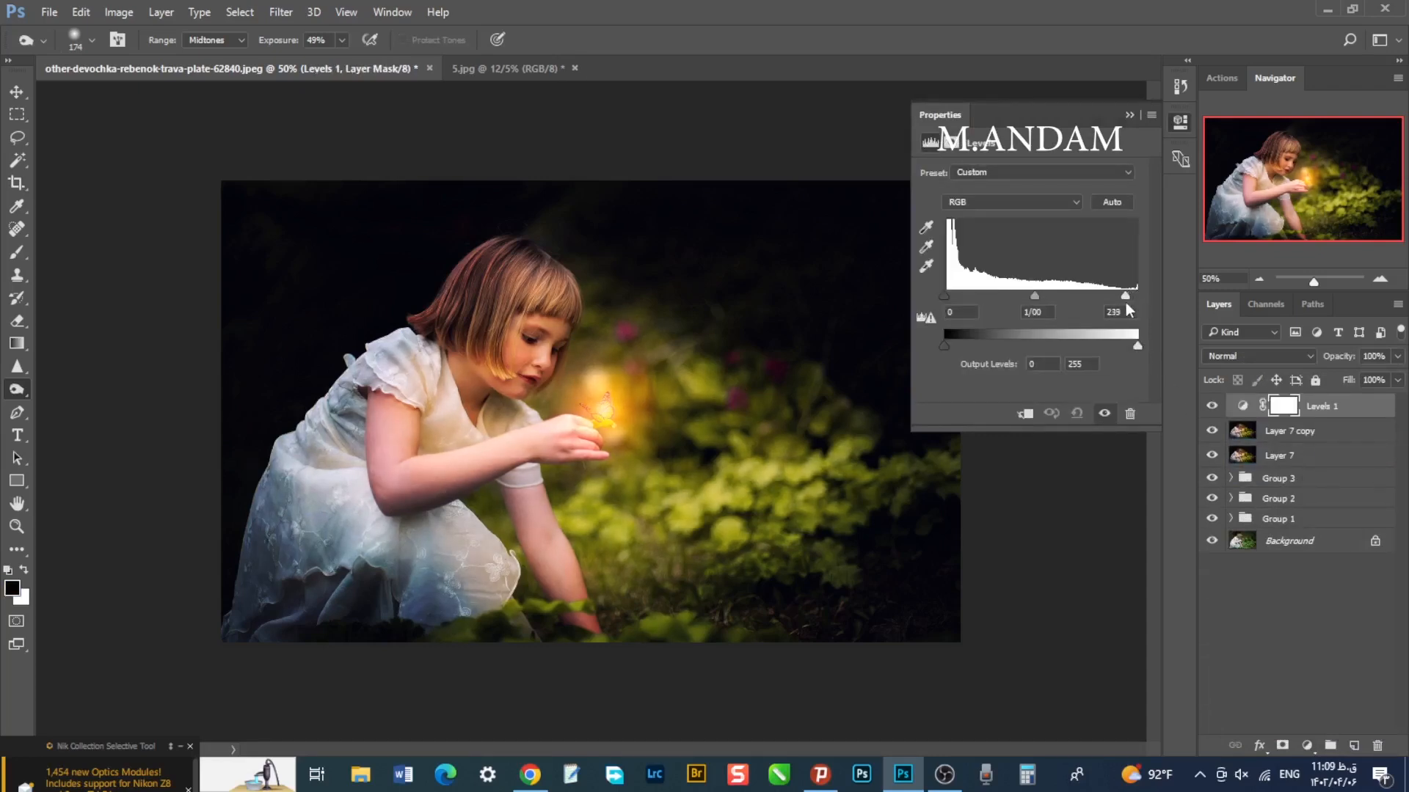
{"action": "left_click", "coordinate": [1129, 115]}
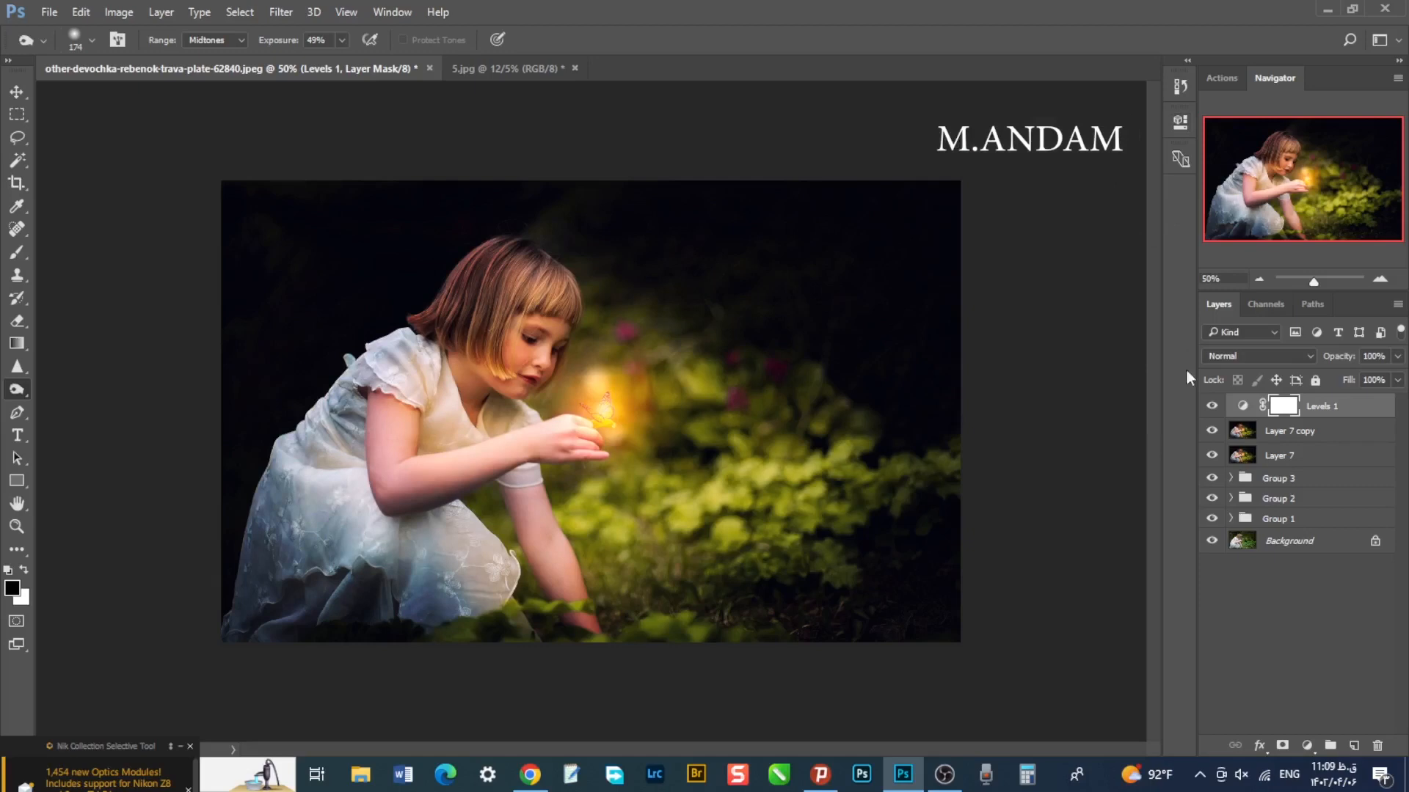
{"action": "left_click", "coordinate": [1211, 406]}
{"action": "left_click", "coordinate": [1211, 407]}
- Add a Brightness/Contrast adjustment layer above Levels 1 with the contrast set to 6
{"action": "left_click", "coordinate": [1307, 746]}
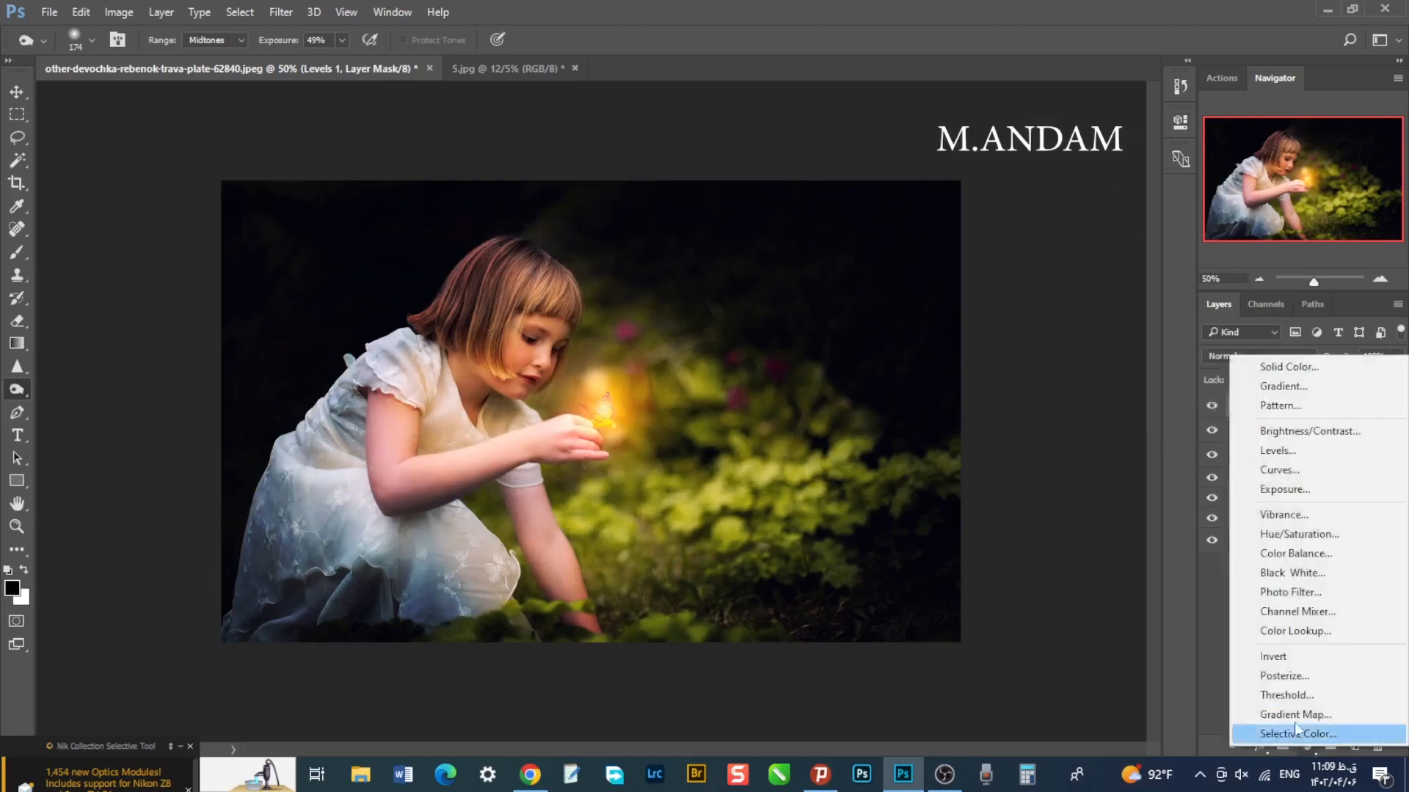
{"action": "left_click", "coordinate": [1303, 427]}
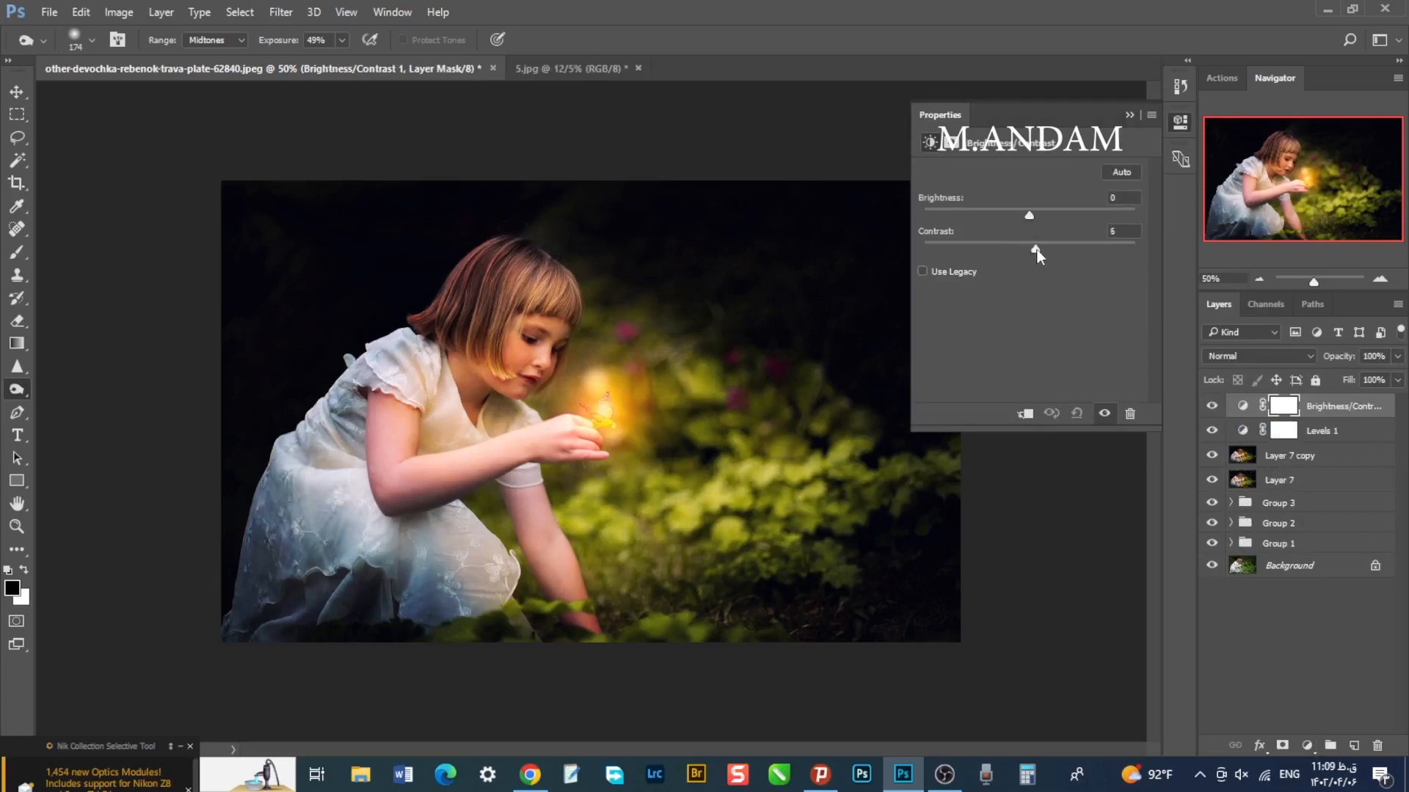
{"action": "left_click_drag", "start_coordinate": [1036, 250], "coordinate": [1037, 249]}
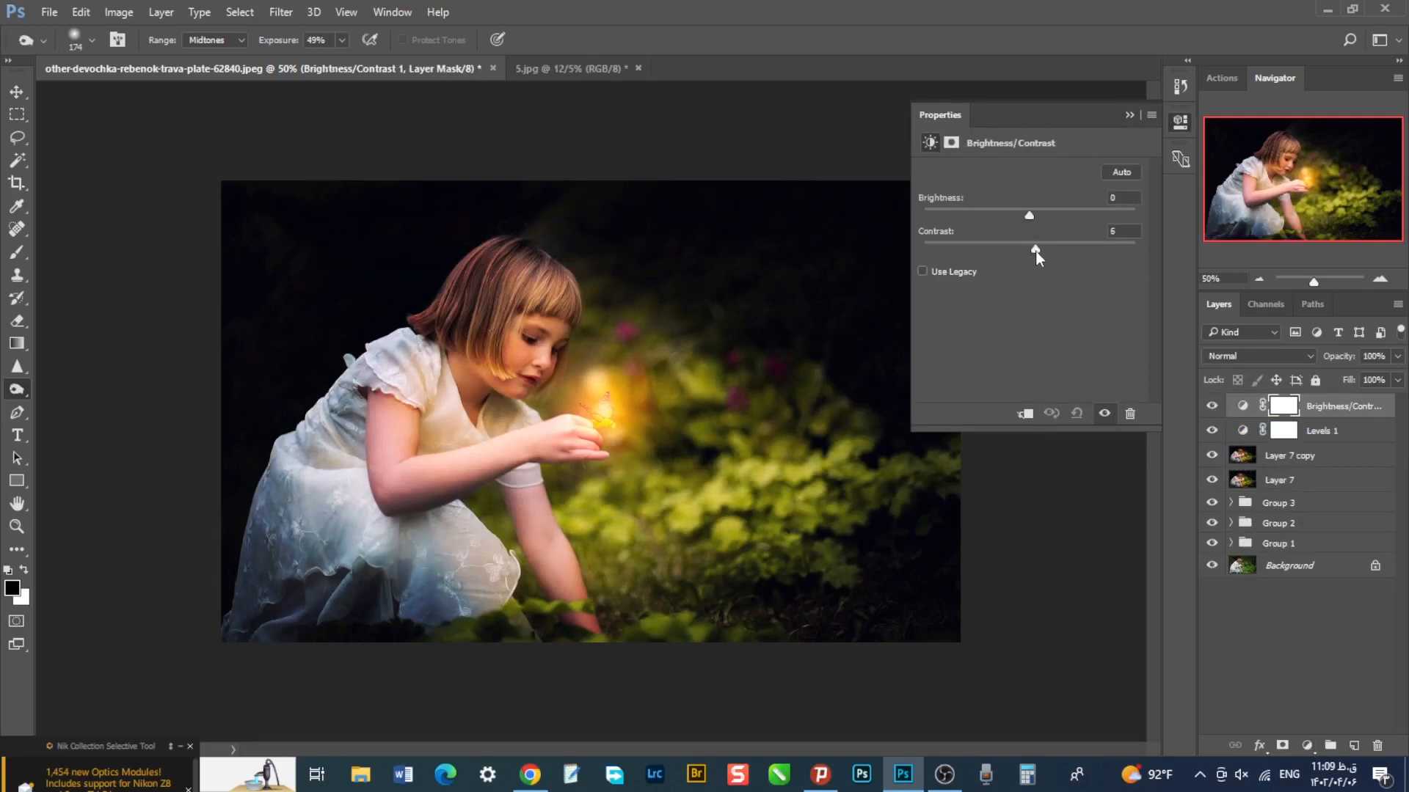
{"action": "left_click", "coordinate": [1130, 115]}
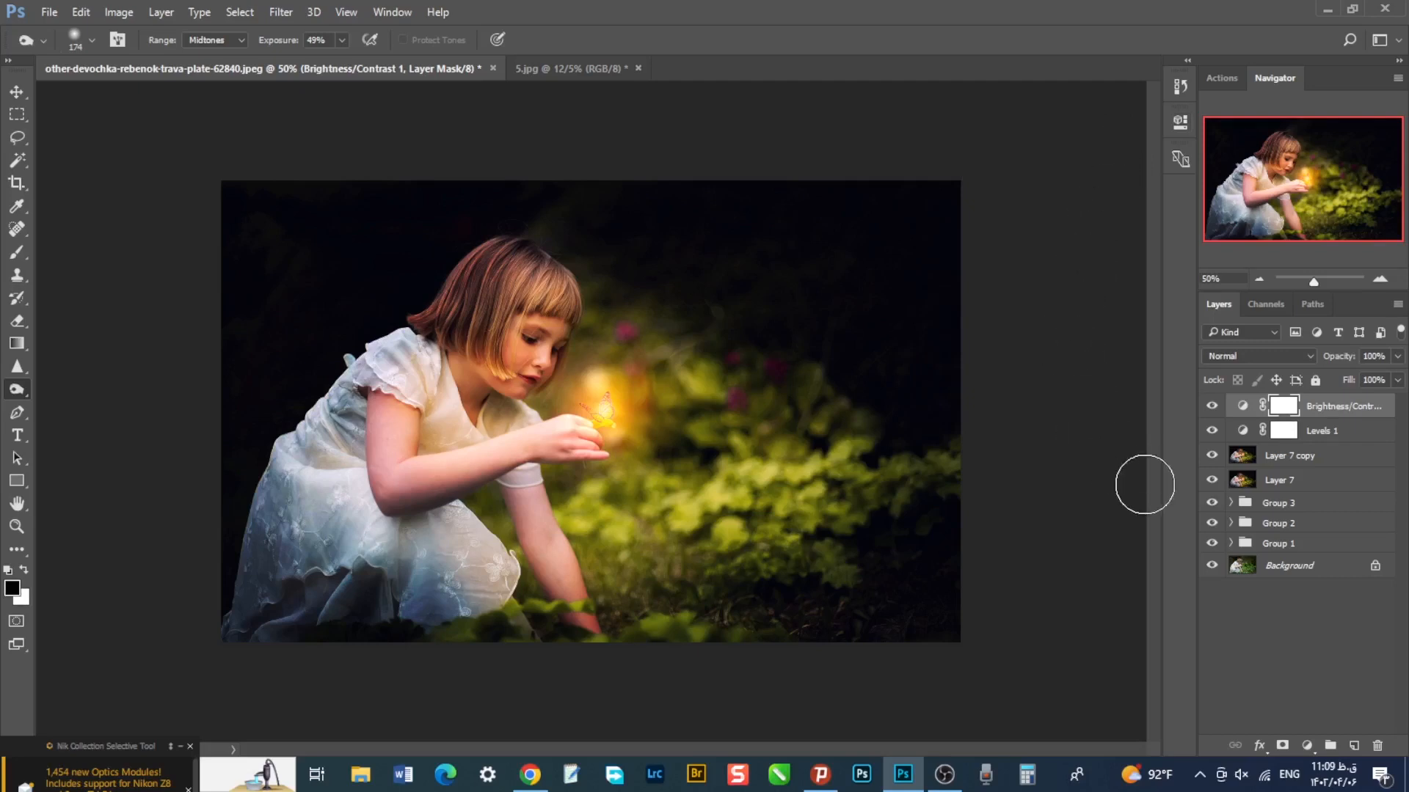
- Group the Brightness/Contrast and Levels adjustment layers together with Layer 7 copy and Layer 7
{"action": "left_click", "coordinate": [1312, 488], "text": "shift"}
{"action": "left_click_drag", "start_coordinate": [1312, 491], "coordinate": [1330, 745]}
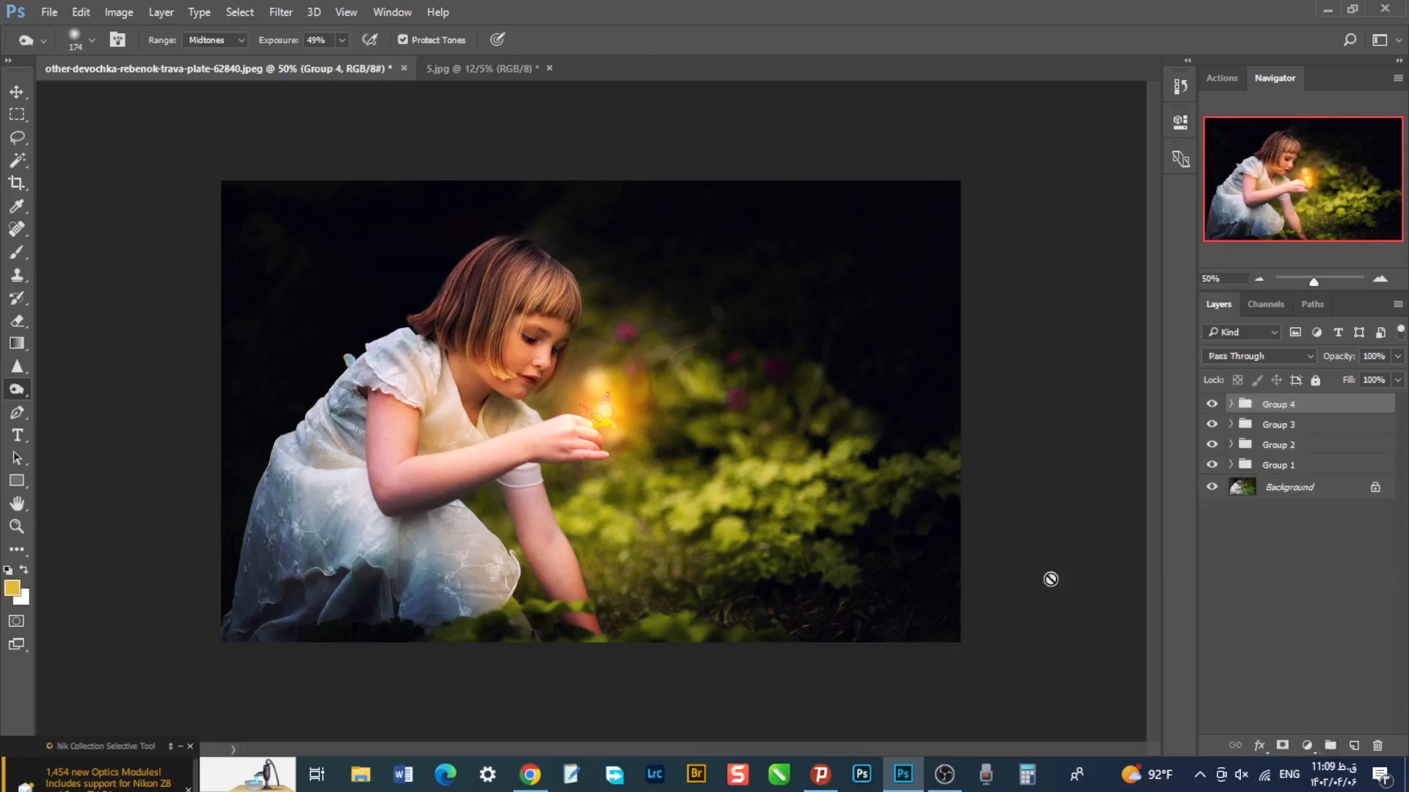